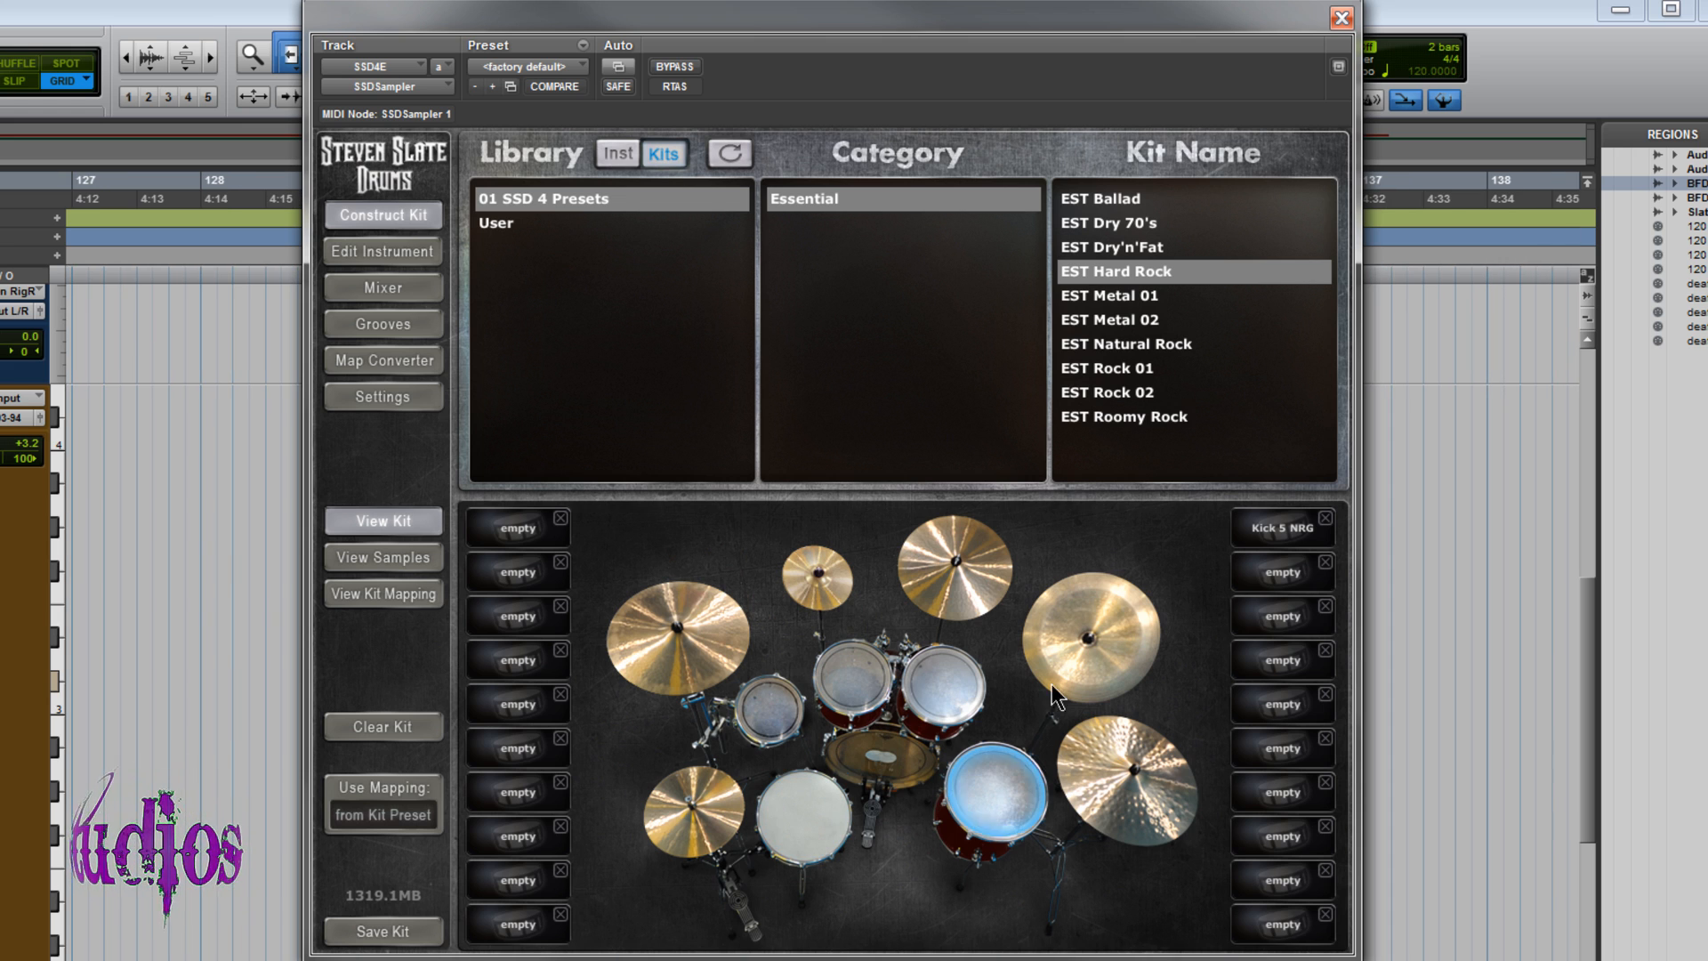
Browse the individual instruments of the SSD 4 Deluxe library by drum type, from snares and toms through to chinas.
{"action": "left_click", "coordinate": [621, 153]}
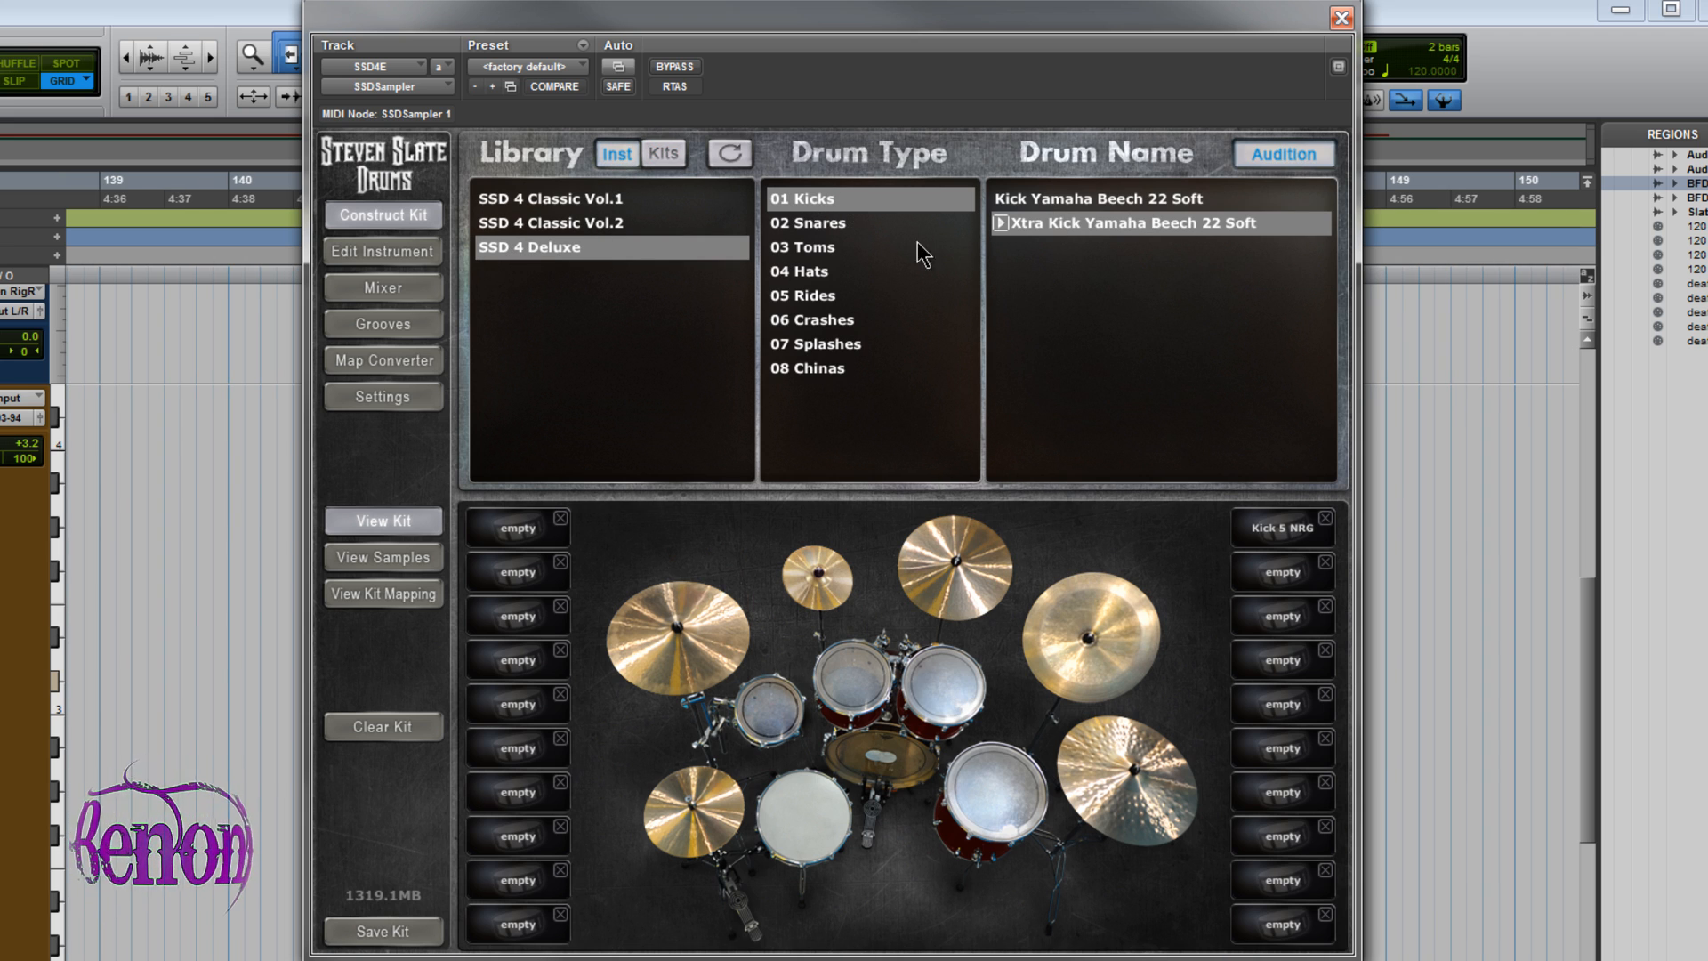
{"action": "left_click", "coordinate": [828, 224]}
{"action": "left_click", "coordinate": [817, 249]}
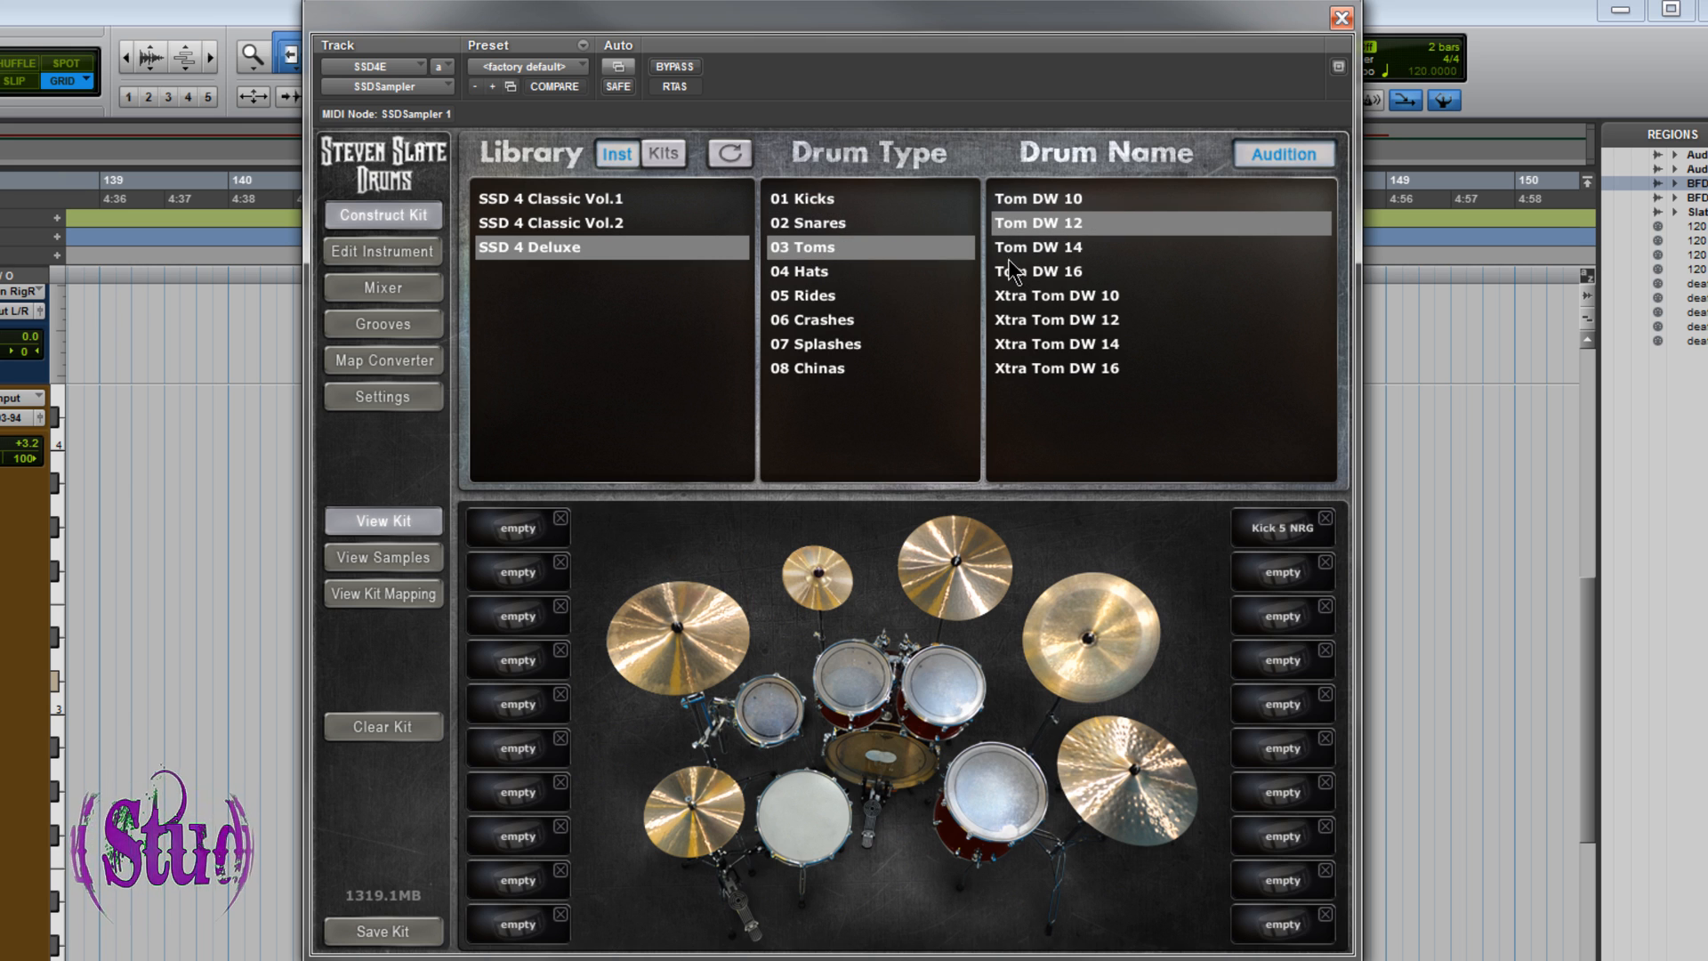
{"action": "left_click", "coordinate": [840, 272]}
{"action": "left_click", "coordinate": [854, 298]}
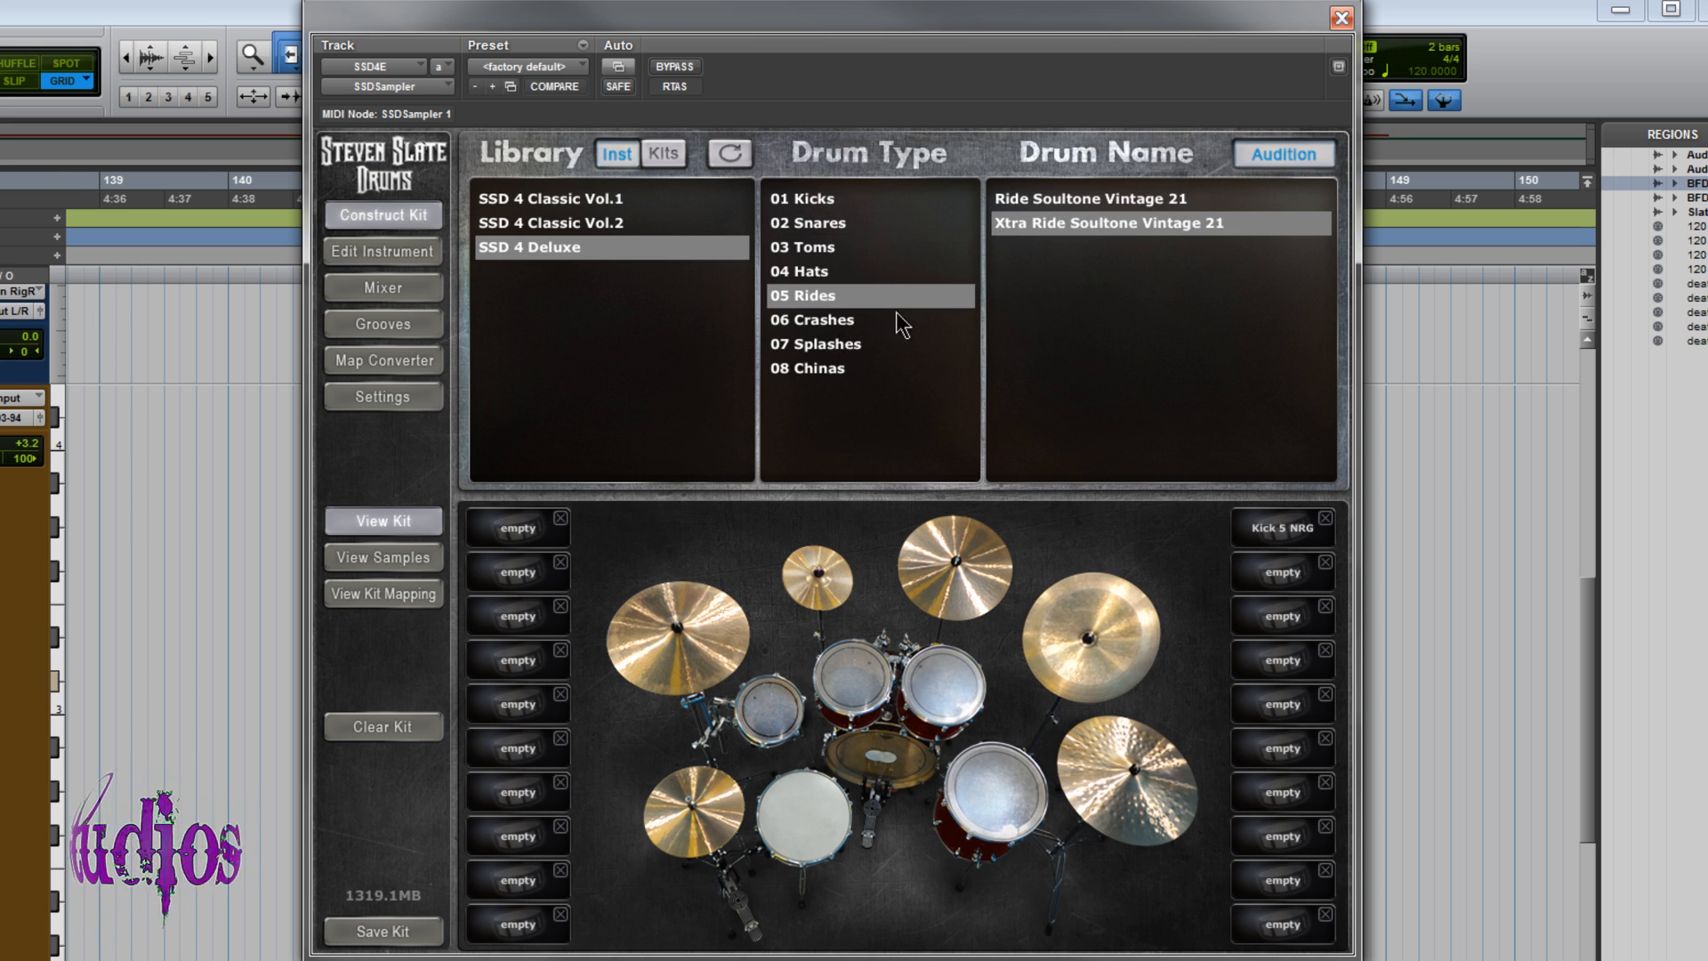
{"action": "left_click", "coordinate": [812, 321]}
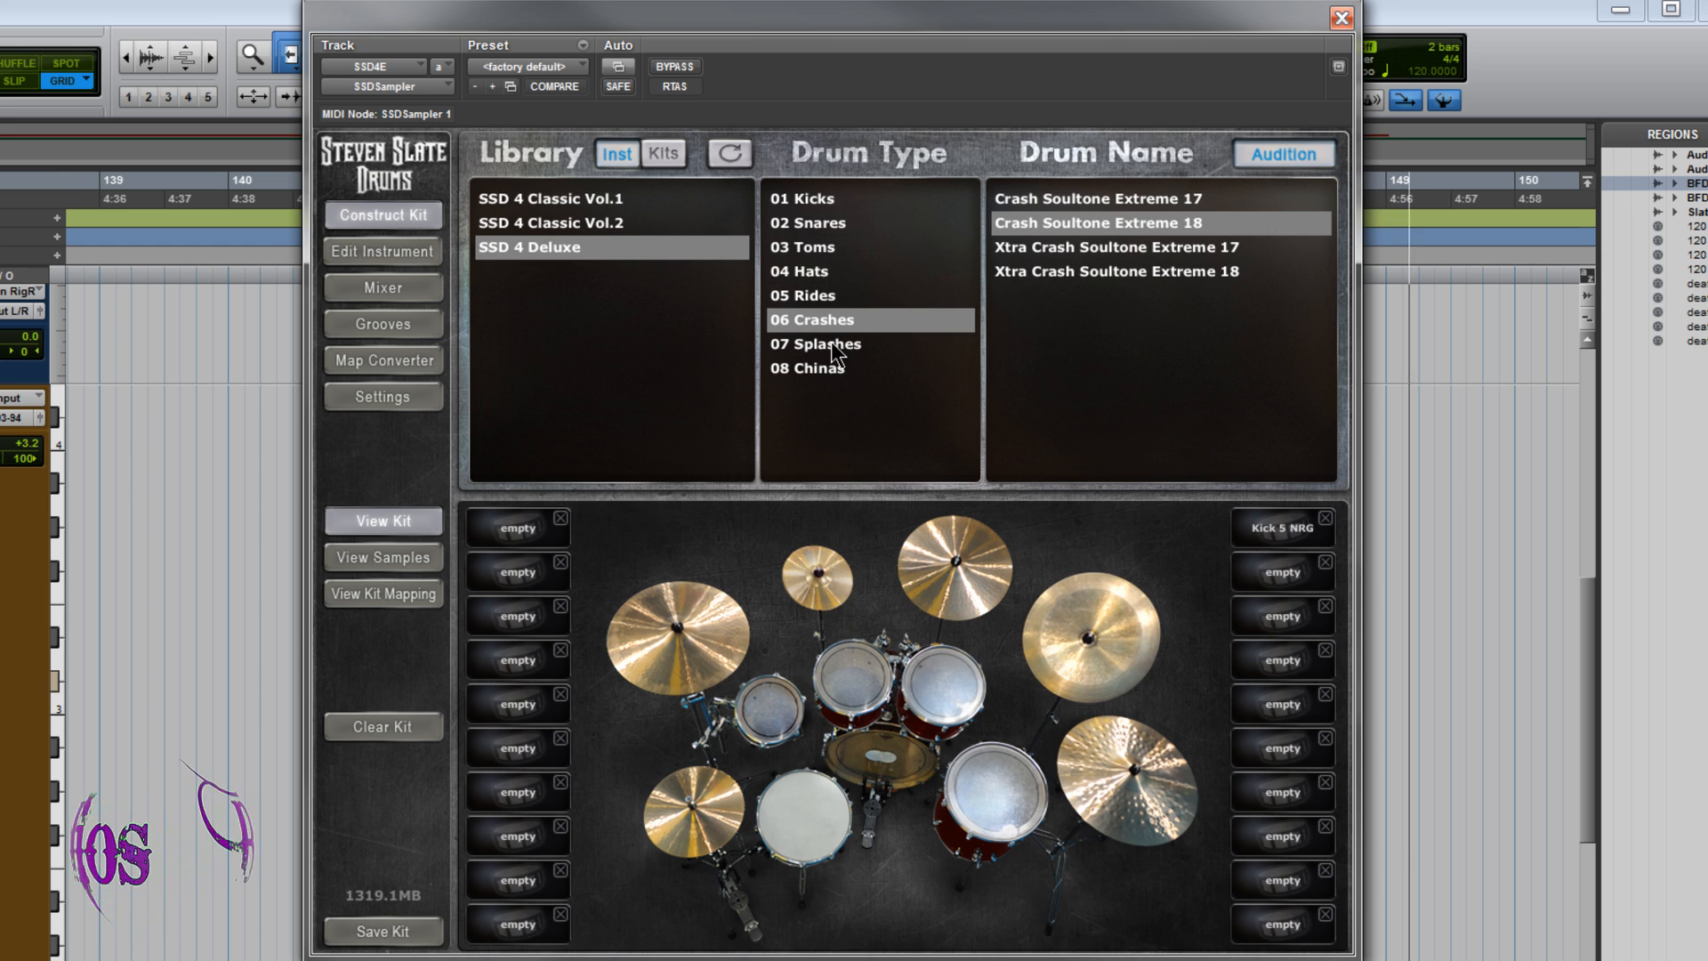
{"action": "left_click", "coordinate": [831, 343]}
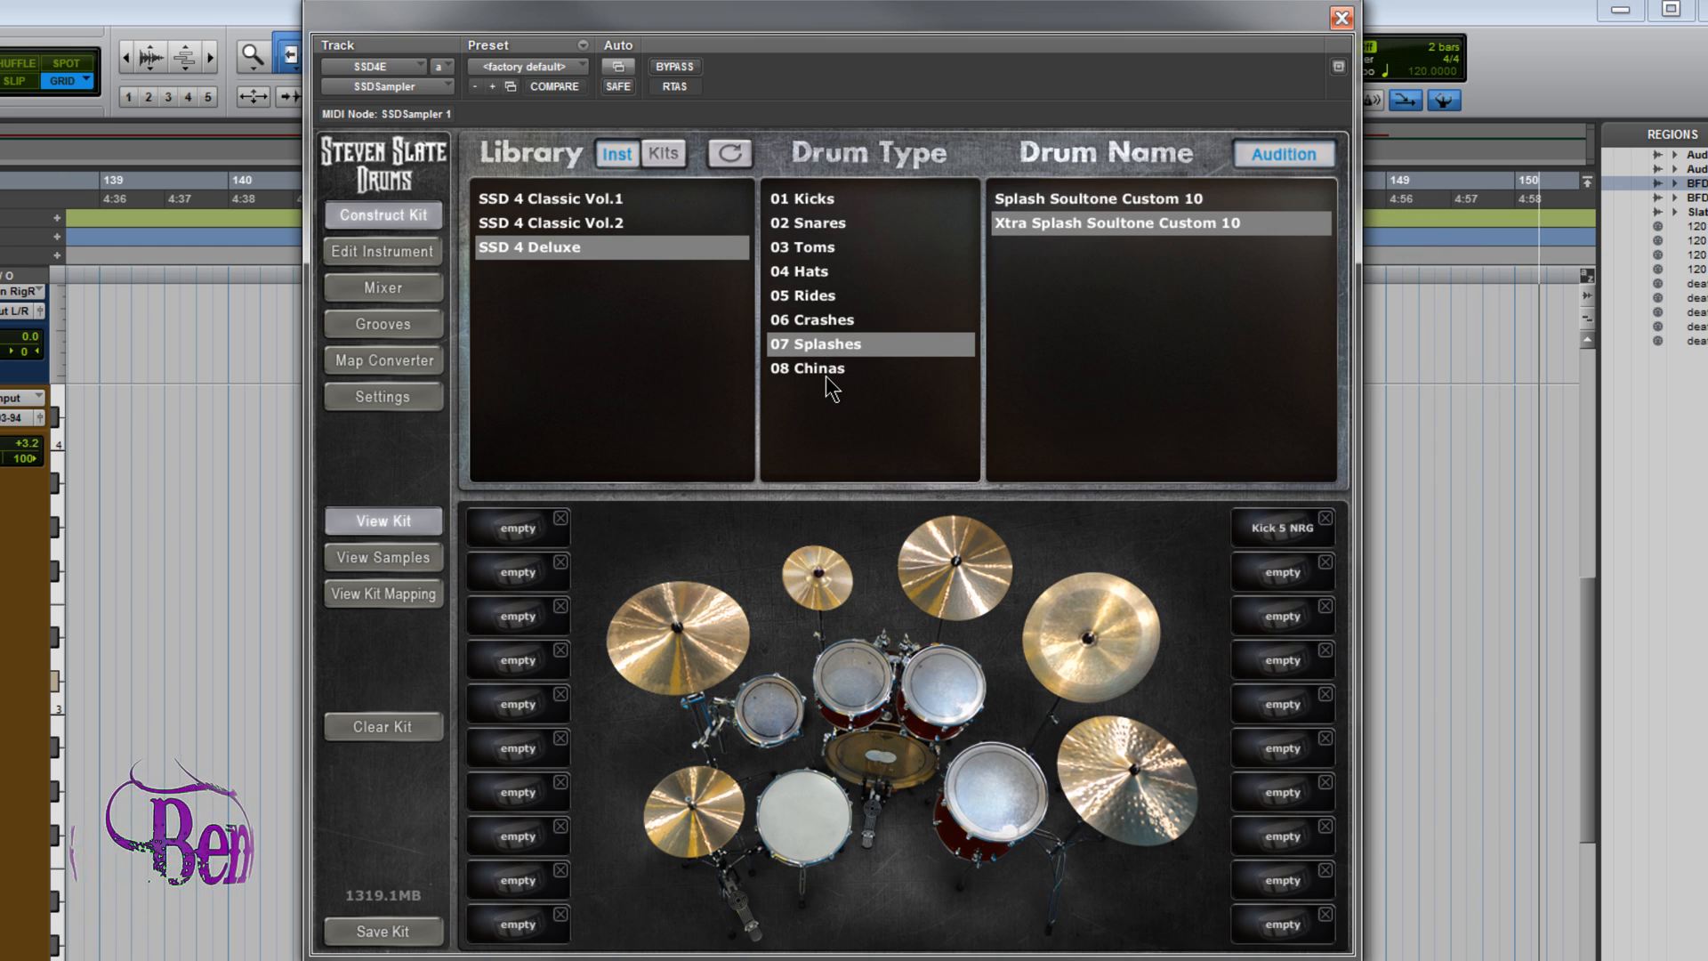
{"action": "left_click", "coordinate": [825, 372]}
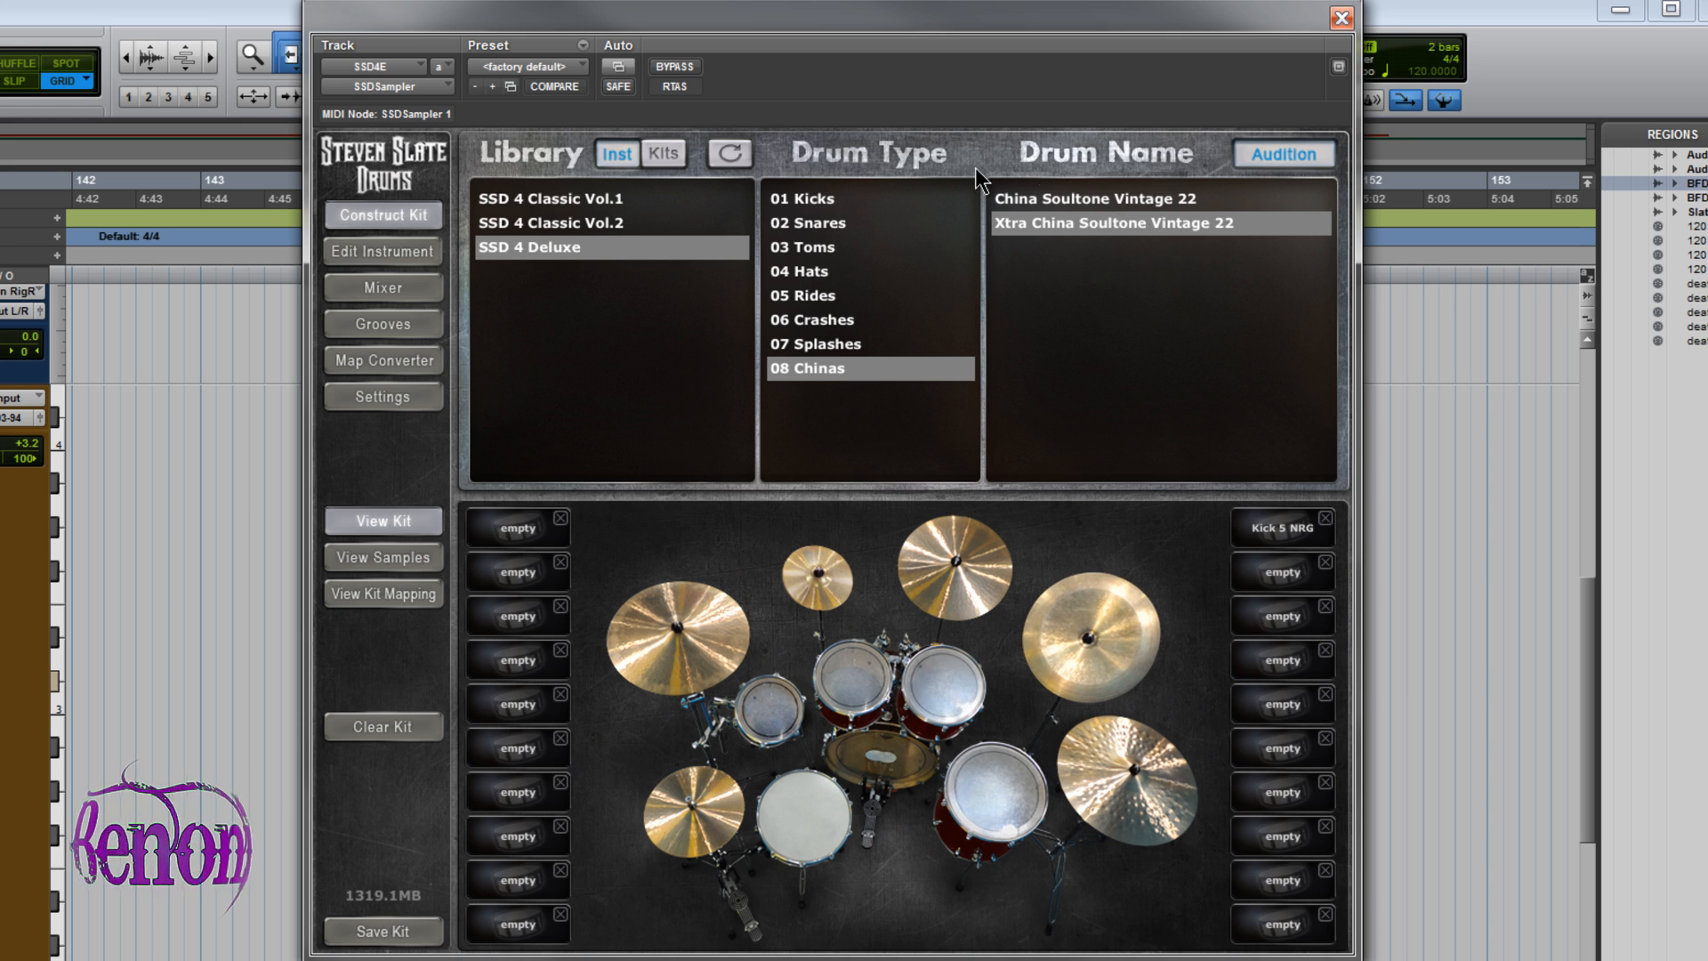
Look through the drums offered in the SSD 4 Classic Vol.2 and Classic Vol.1 libraries.
{"action": "left_click", "coordinate": [595, 223]}
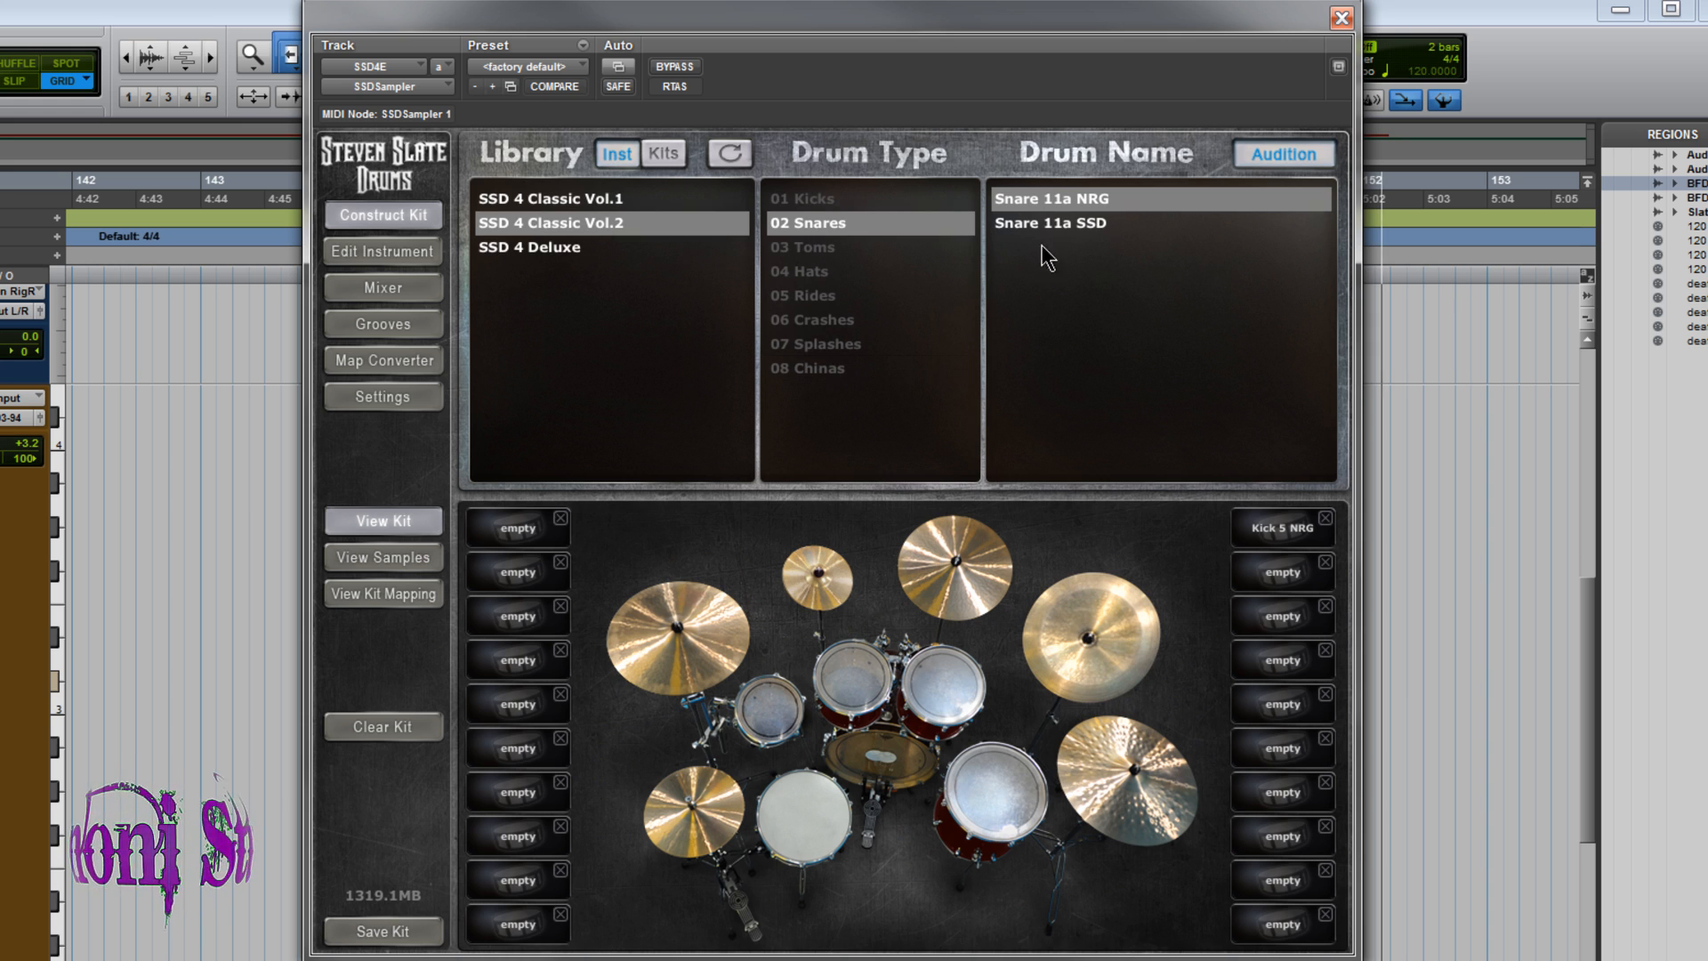
{"action": "left_click", "coordinate": [531, 200]}
{"action": "left_click", "coordinate": [808, 197]}
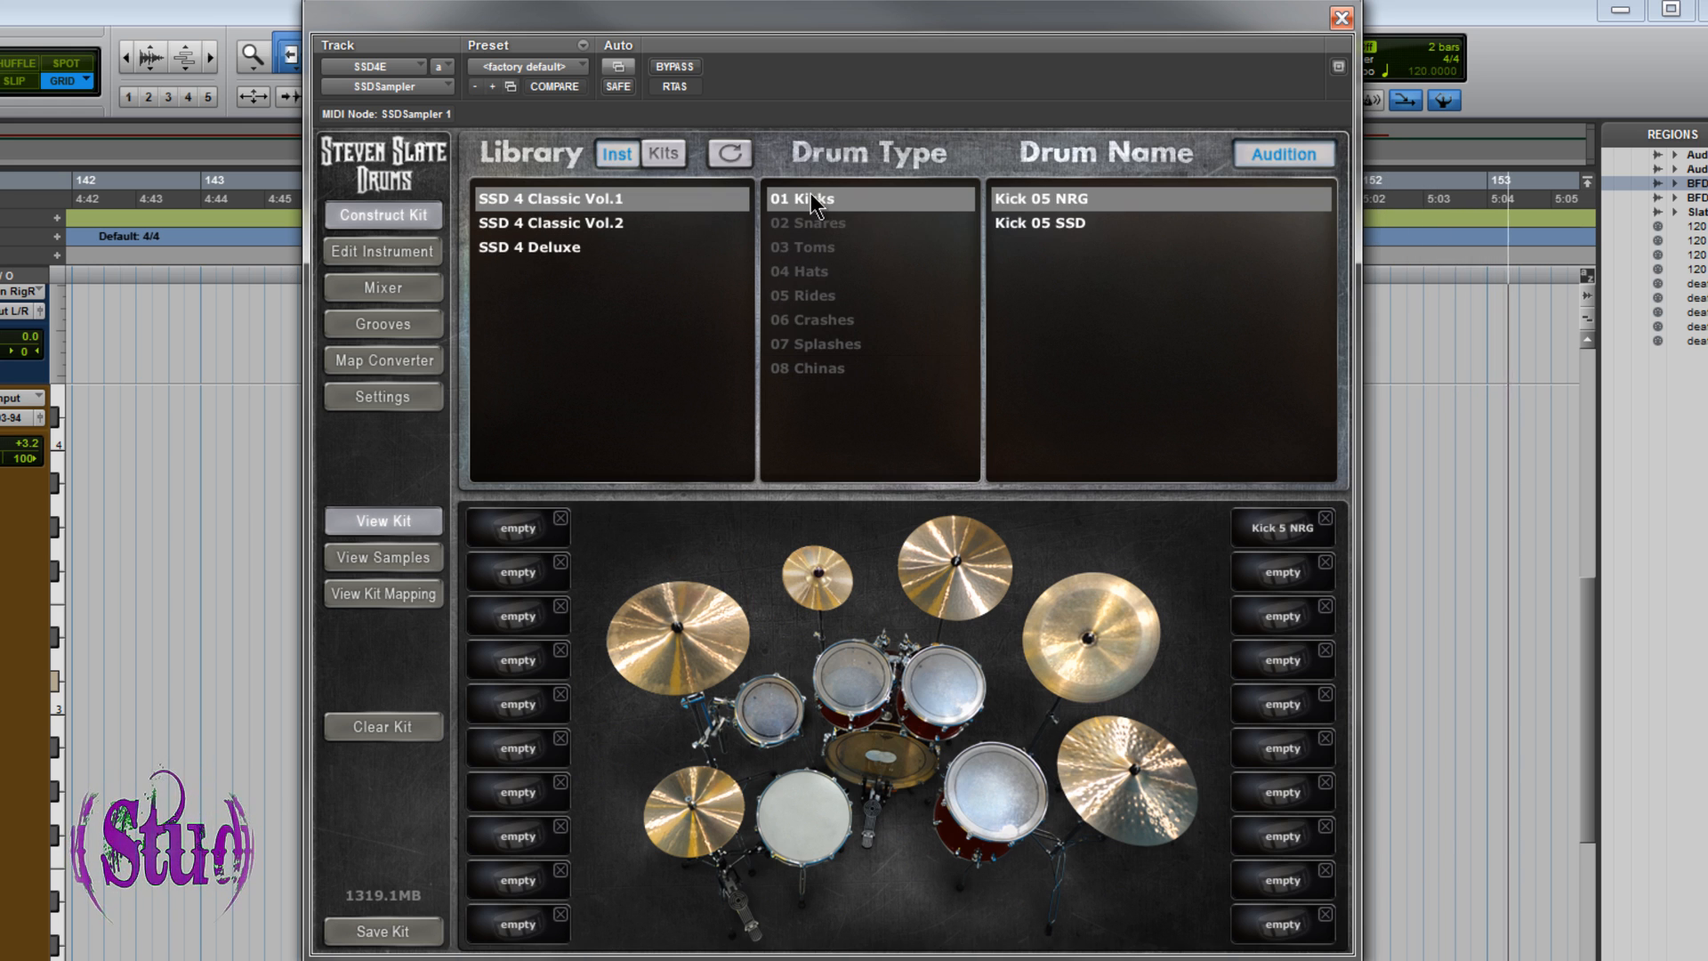
Examine the instrument editing settings of the kit's crashes, splash, china and toms, ending on the 14-inch tom.
{"action": "left_click", "coordinate": [391, 254]}
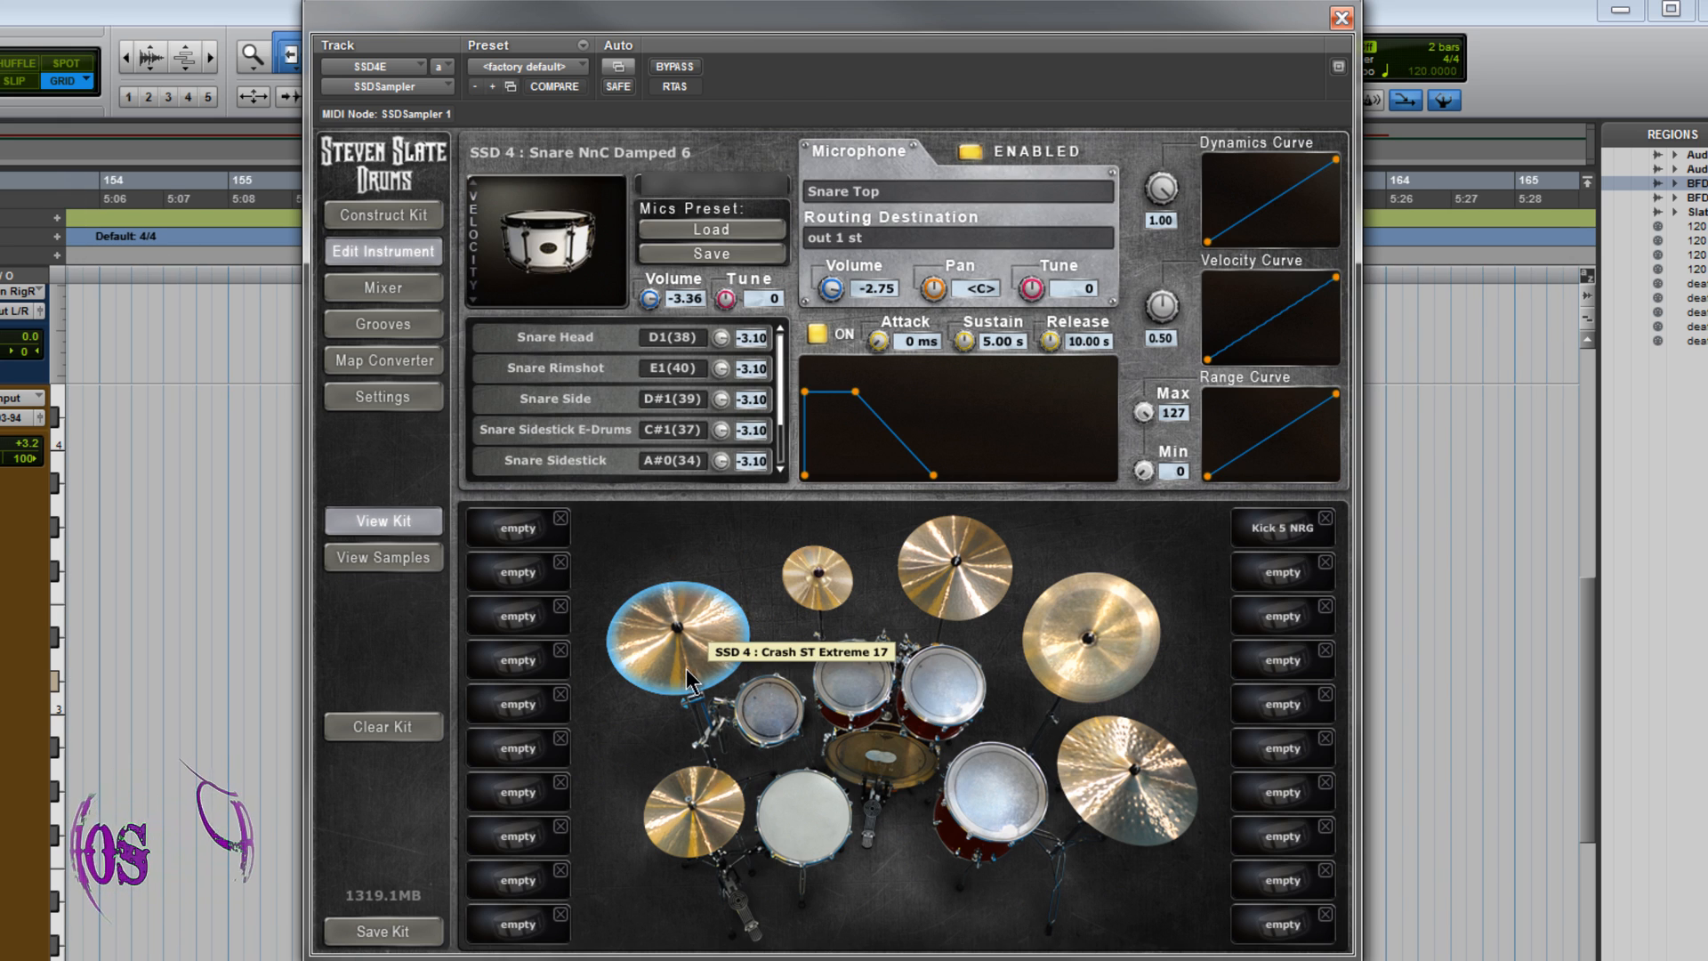
{"action": "left_click", "coordinate": [672, 639]}
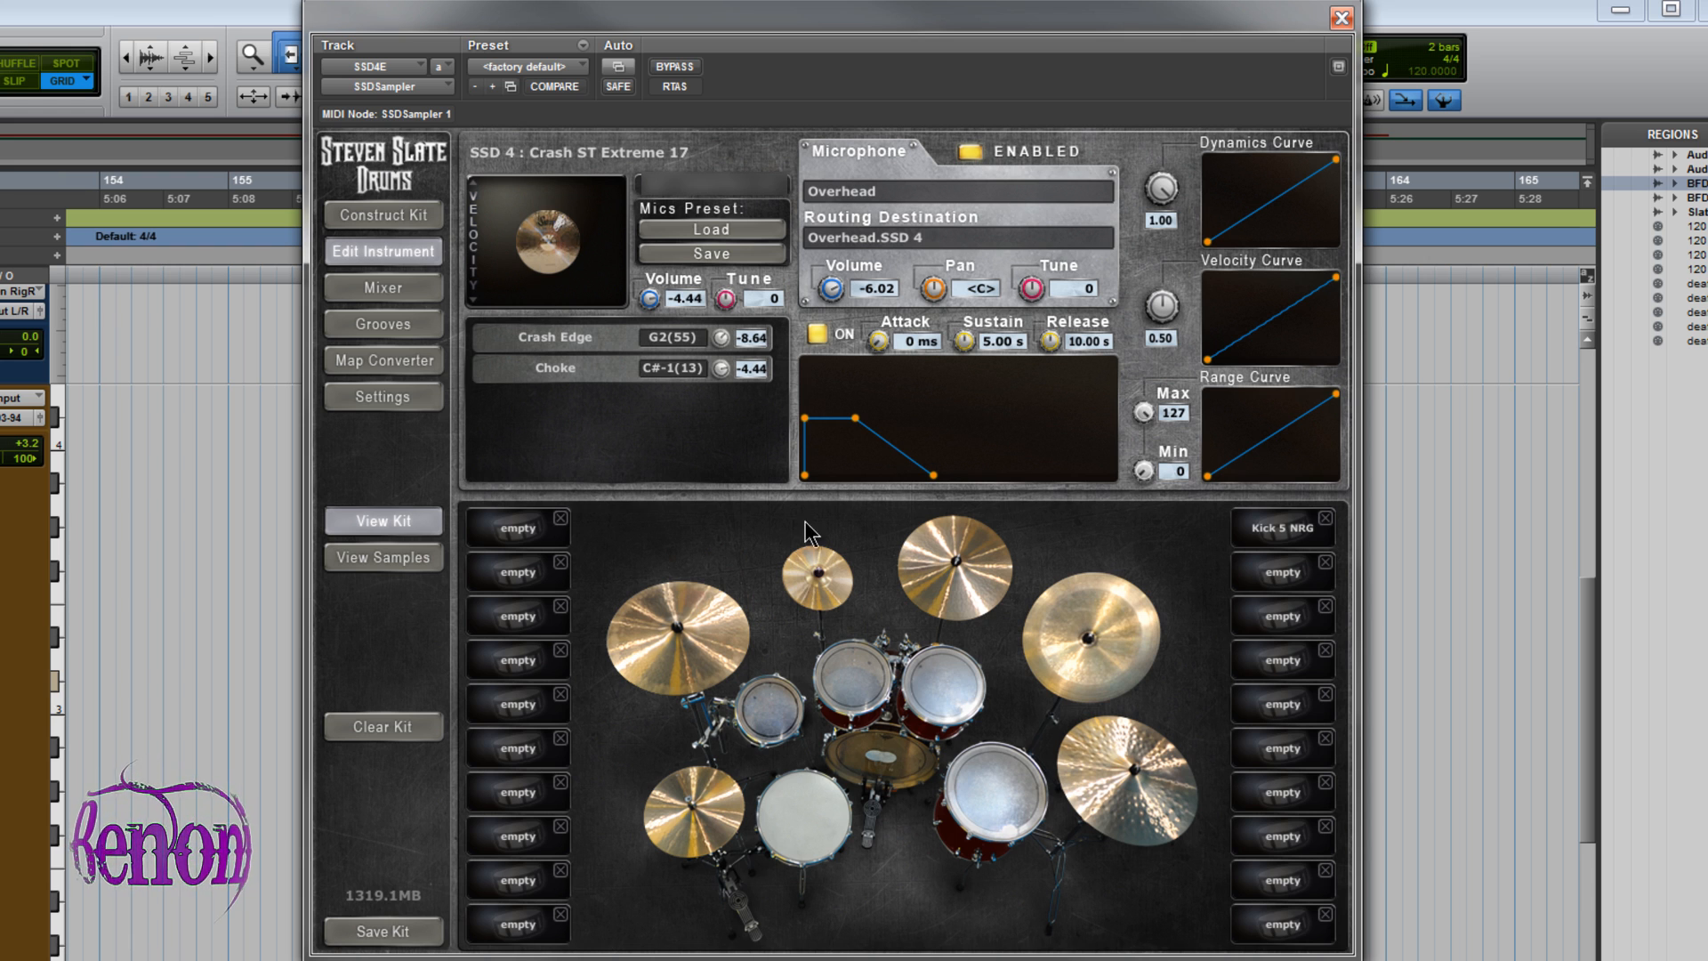
{"action": "left_click", "coordinate": [828, 591]}
{"action": "left_click", "coordinate": [976, 602]}
{"action": "left_click", "coordinate": [1058, 630]}
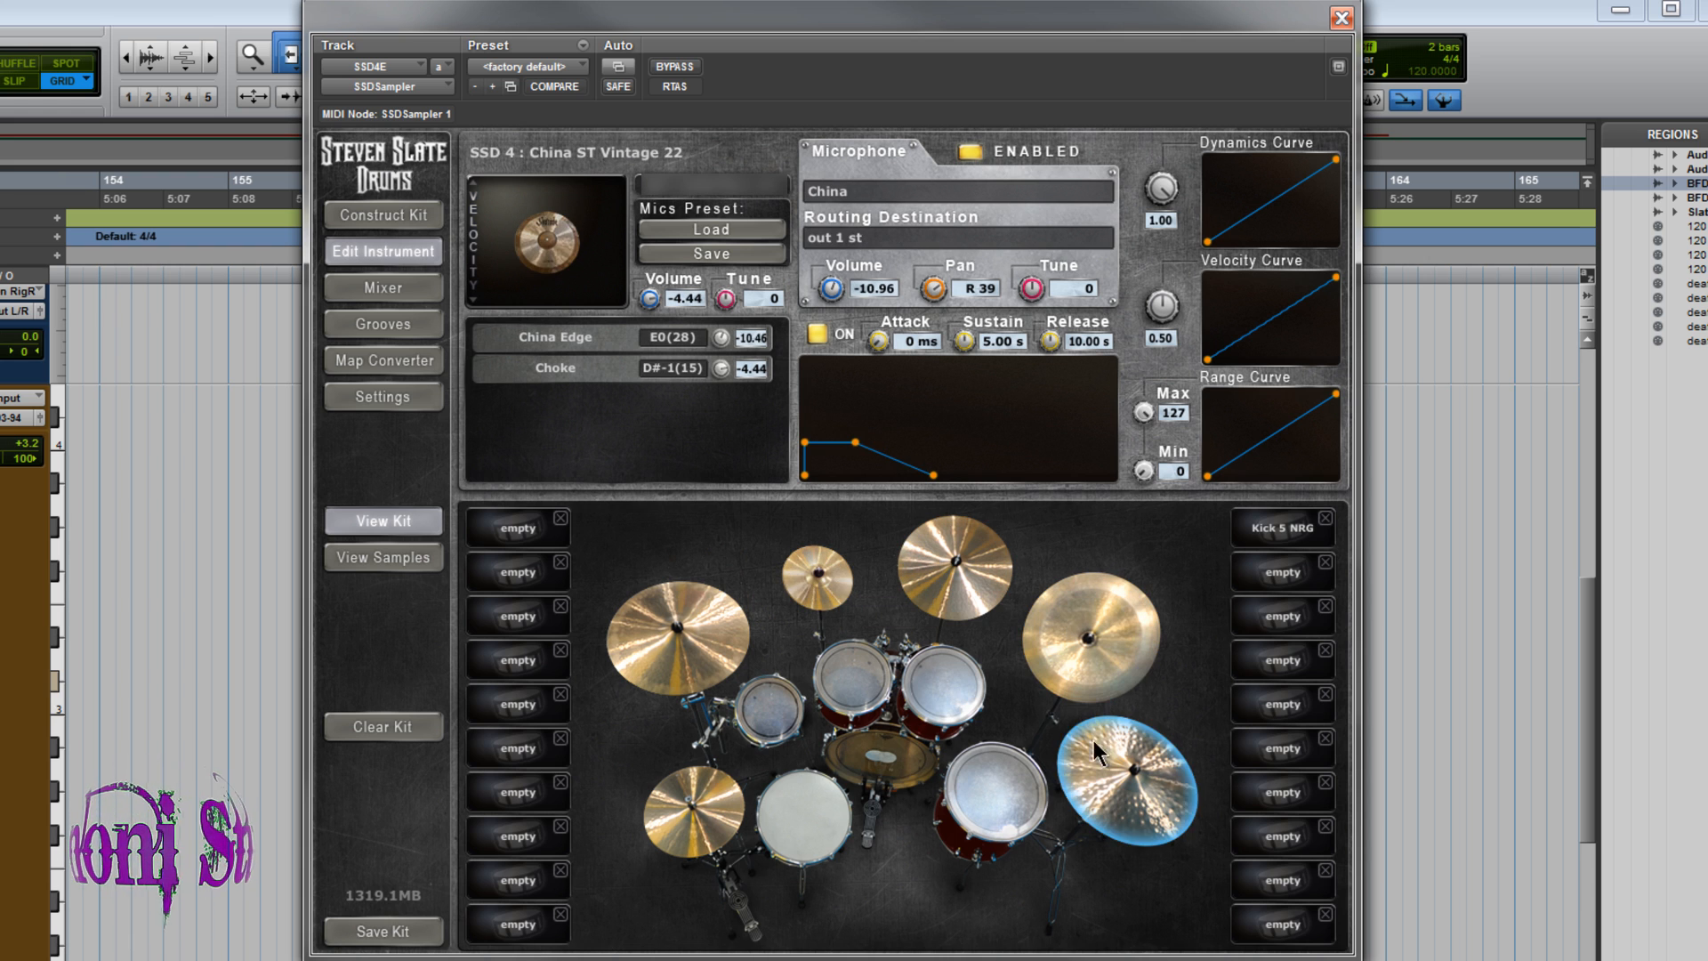
{"action": "left_click", "coordinate": [1019, 789]}
{"action": "left_click", "coordinate": [933, 690]}
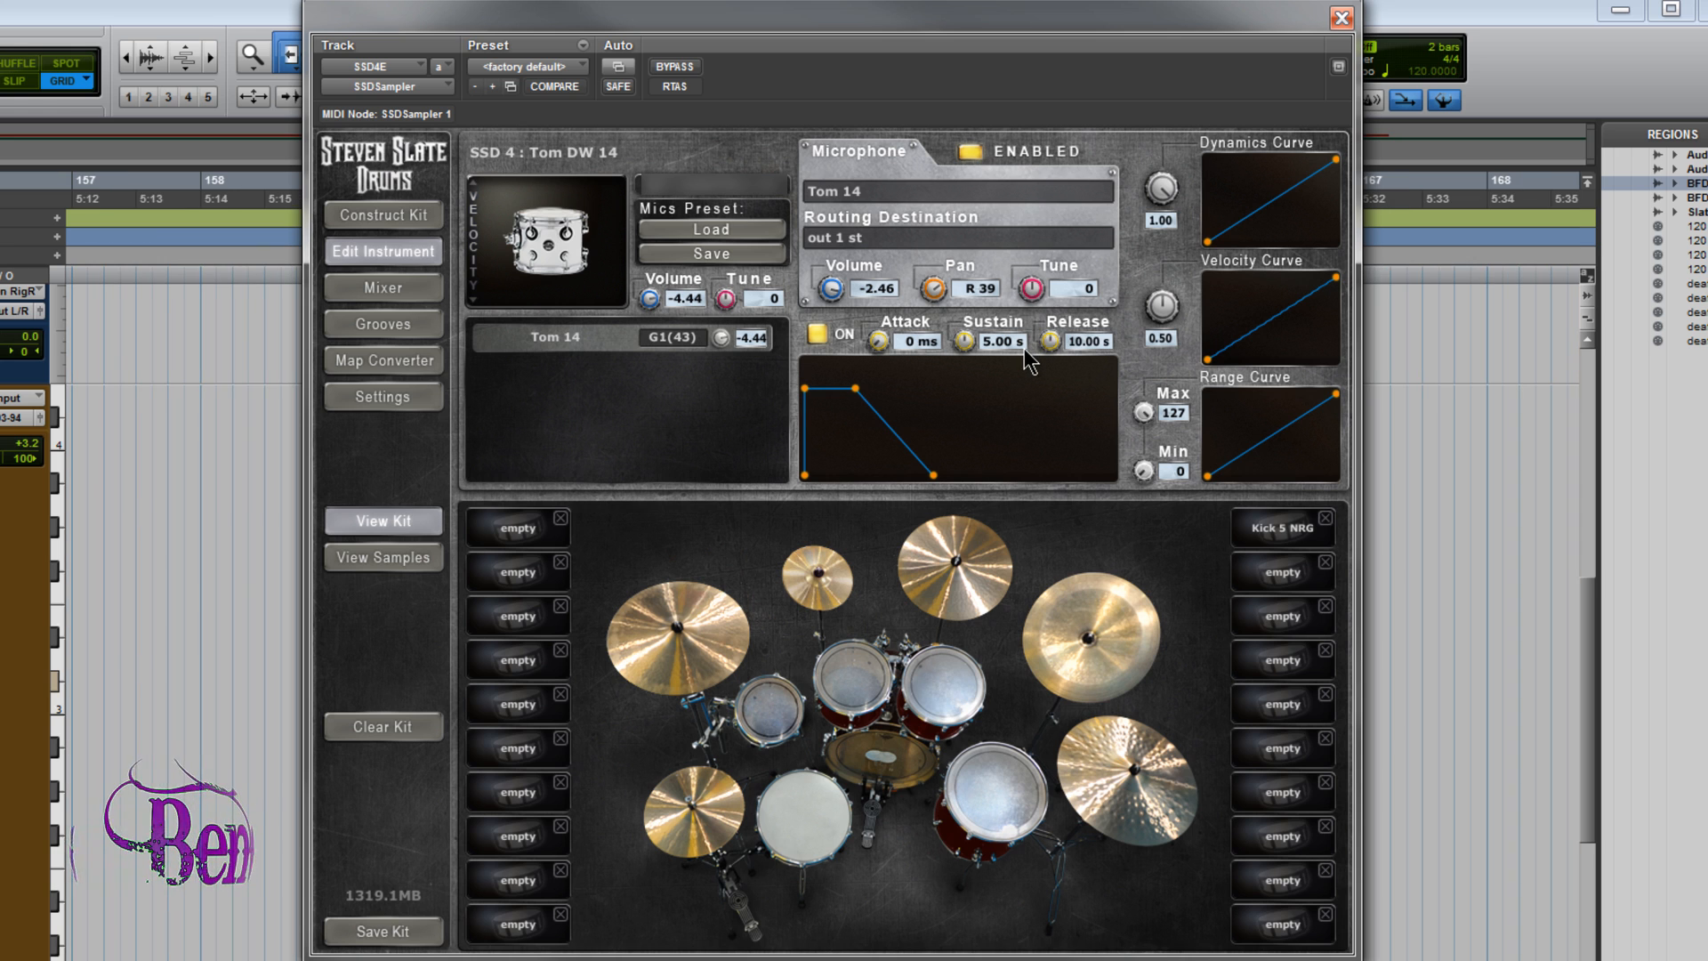
Look over the kit's channel strips in the mixer.
{"action": "left_click", "coordinate": [374, 296]}
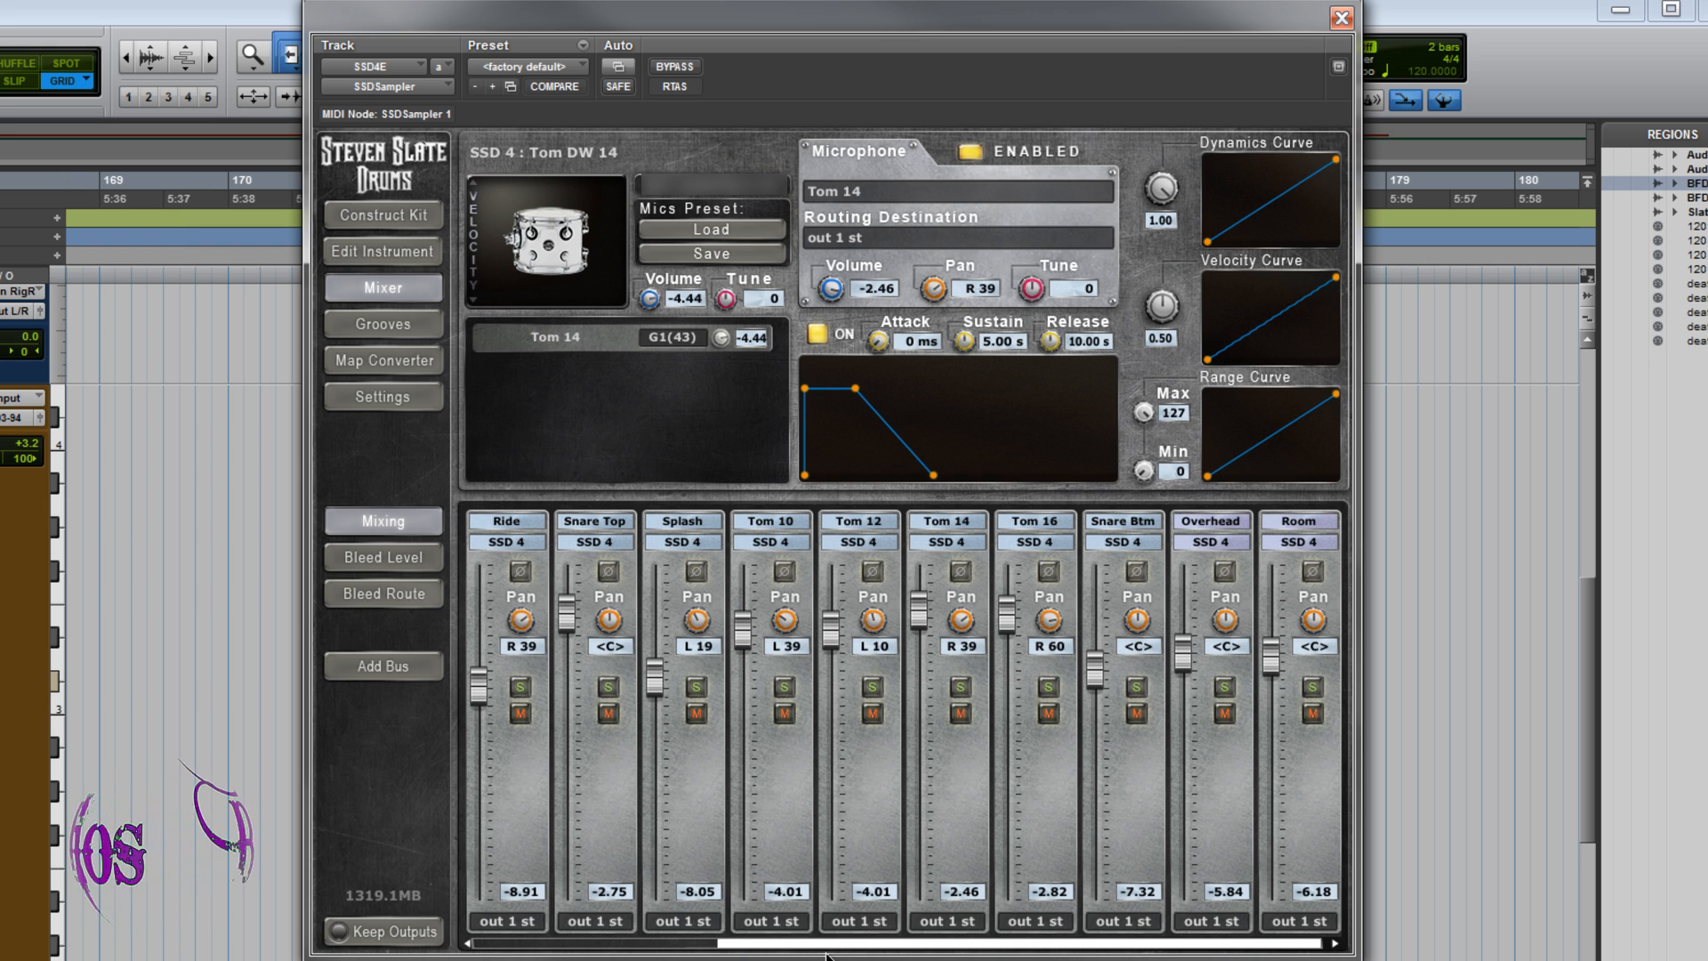
{"action": "left_click_drag", "start_coordinate": [836, 956], "coordinate": [754, 954]}
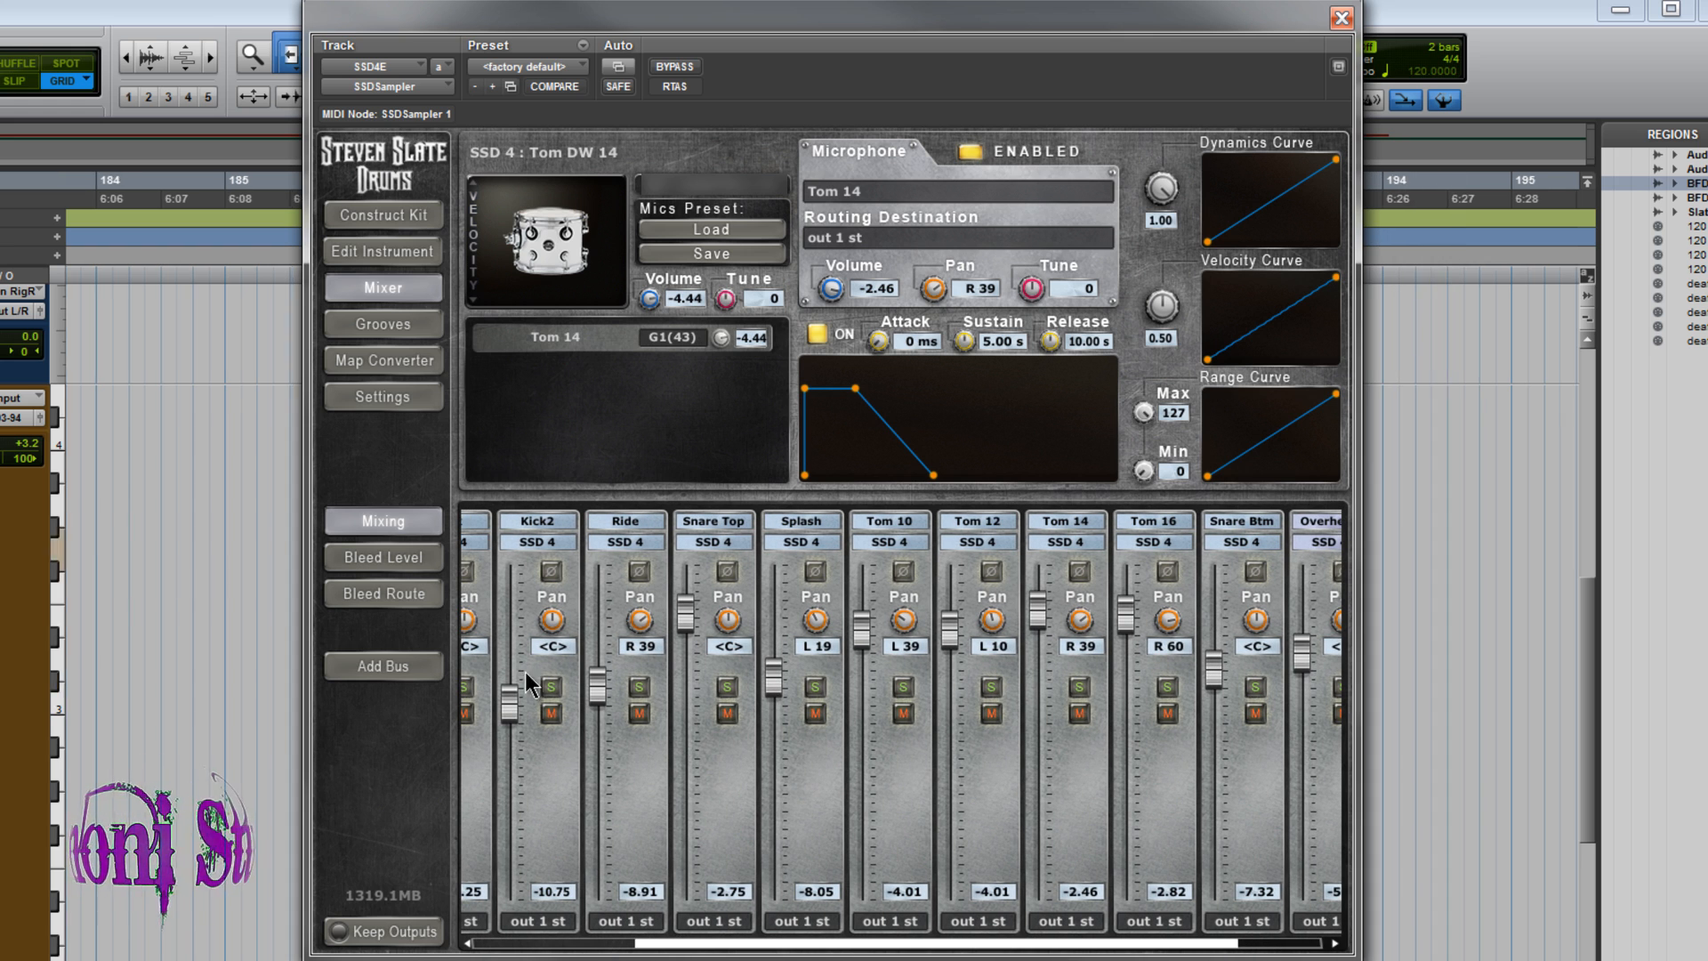
Browse the SSD Classic Grooves, including the 44 110 Nashville, 44 100 Hard to Handle verse and 68 085 Rock patterns.
{"action": "left_click", "coordinate": [429, 329]}
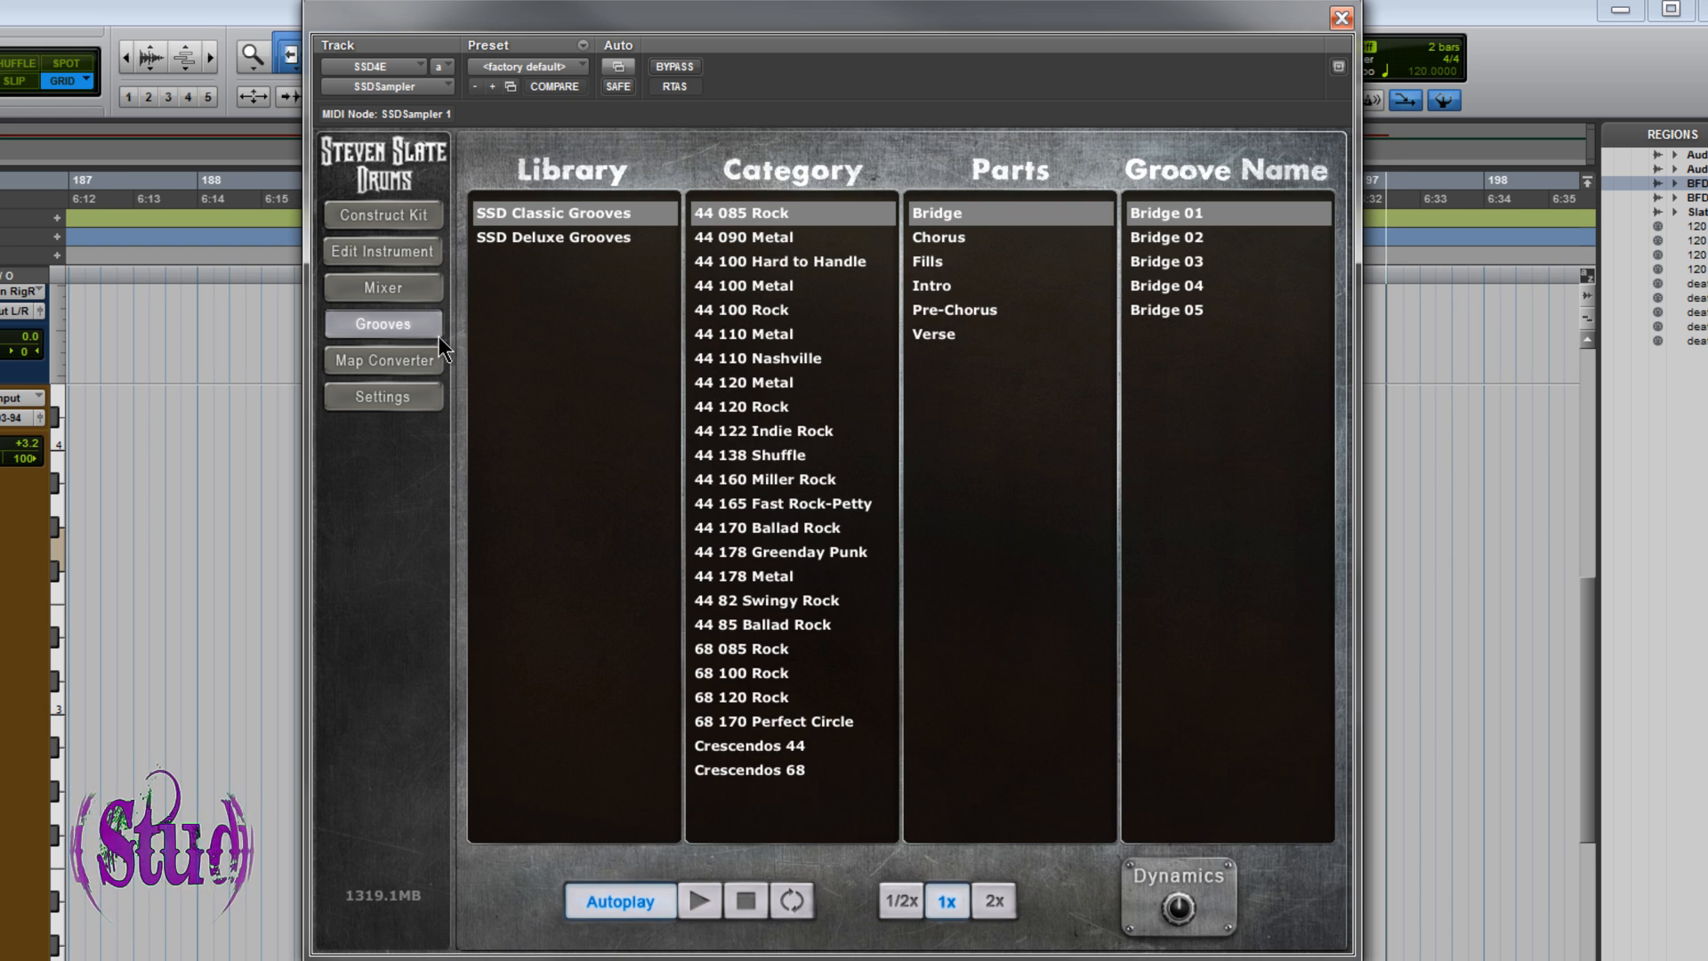
{"action": "left_click", "coordinate": [764, 357]}
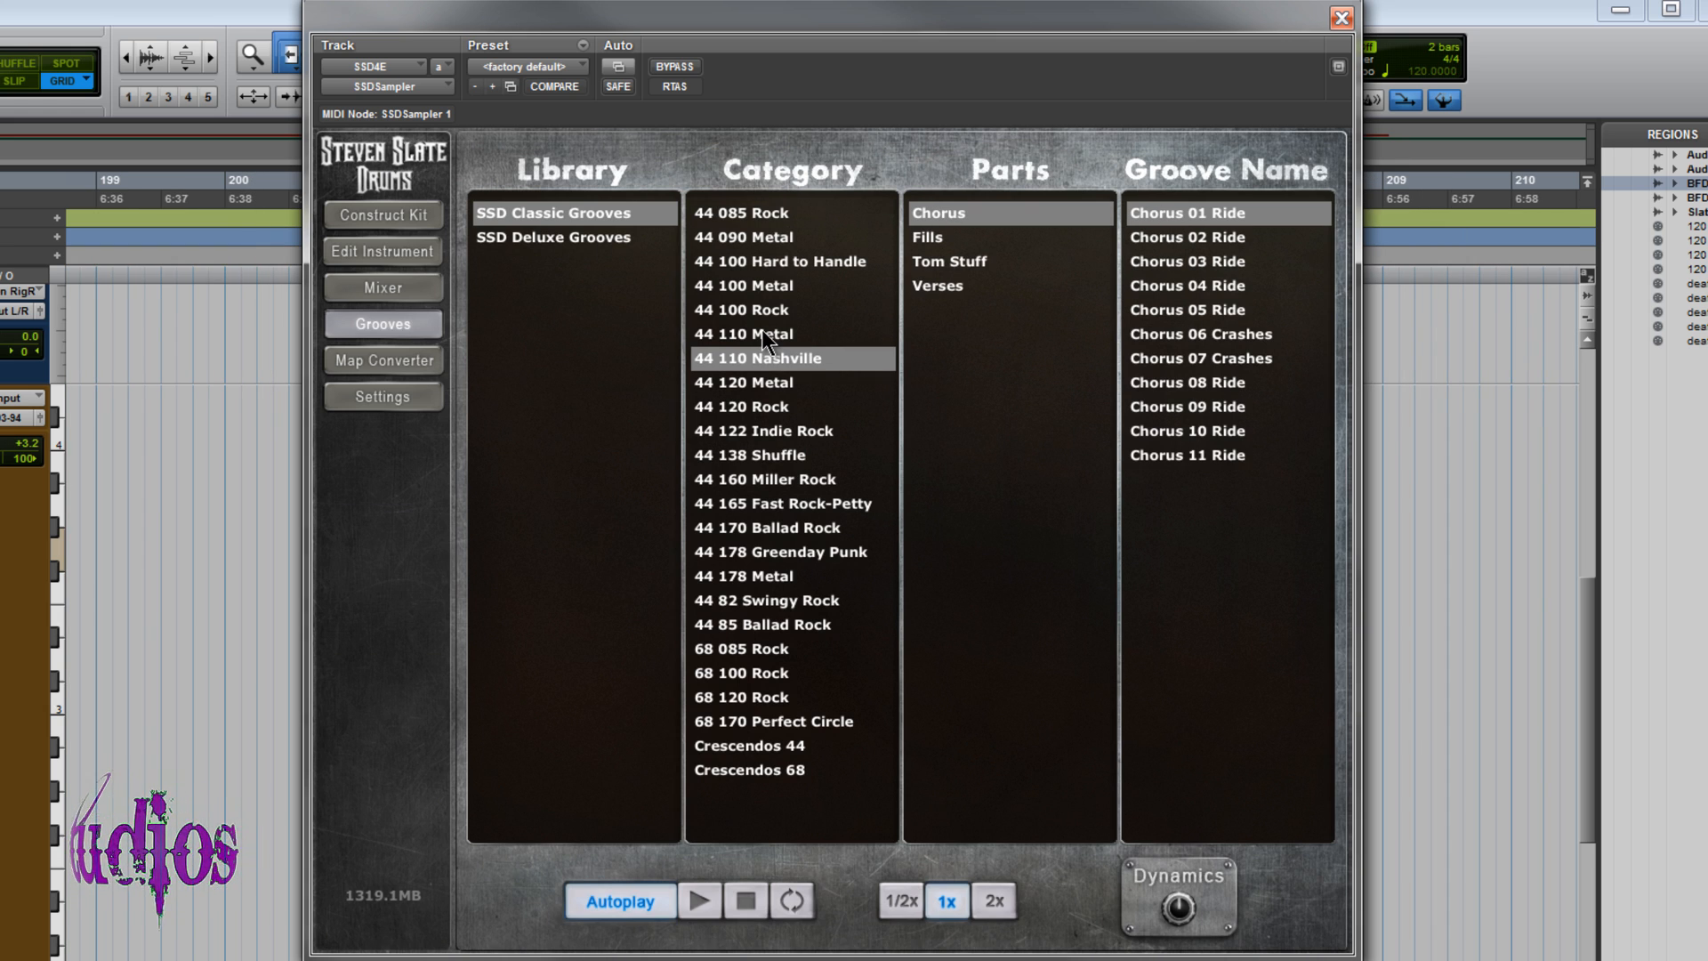
{"action": "left_click", "coordinate": [755, 309]}
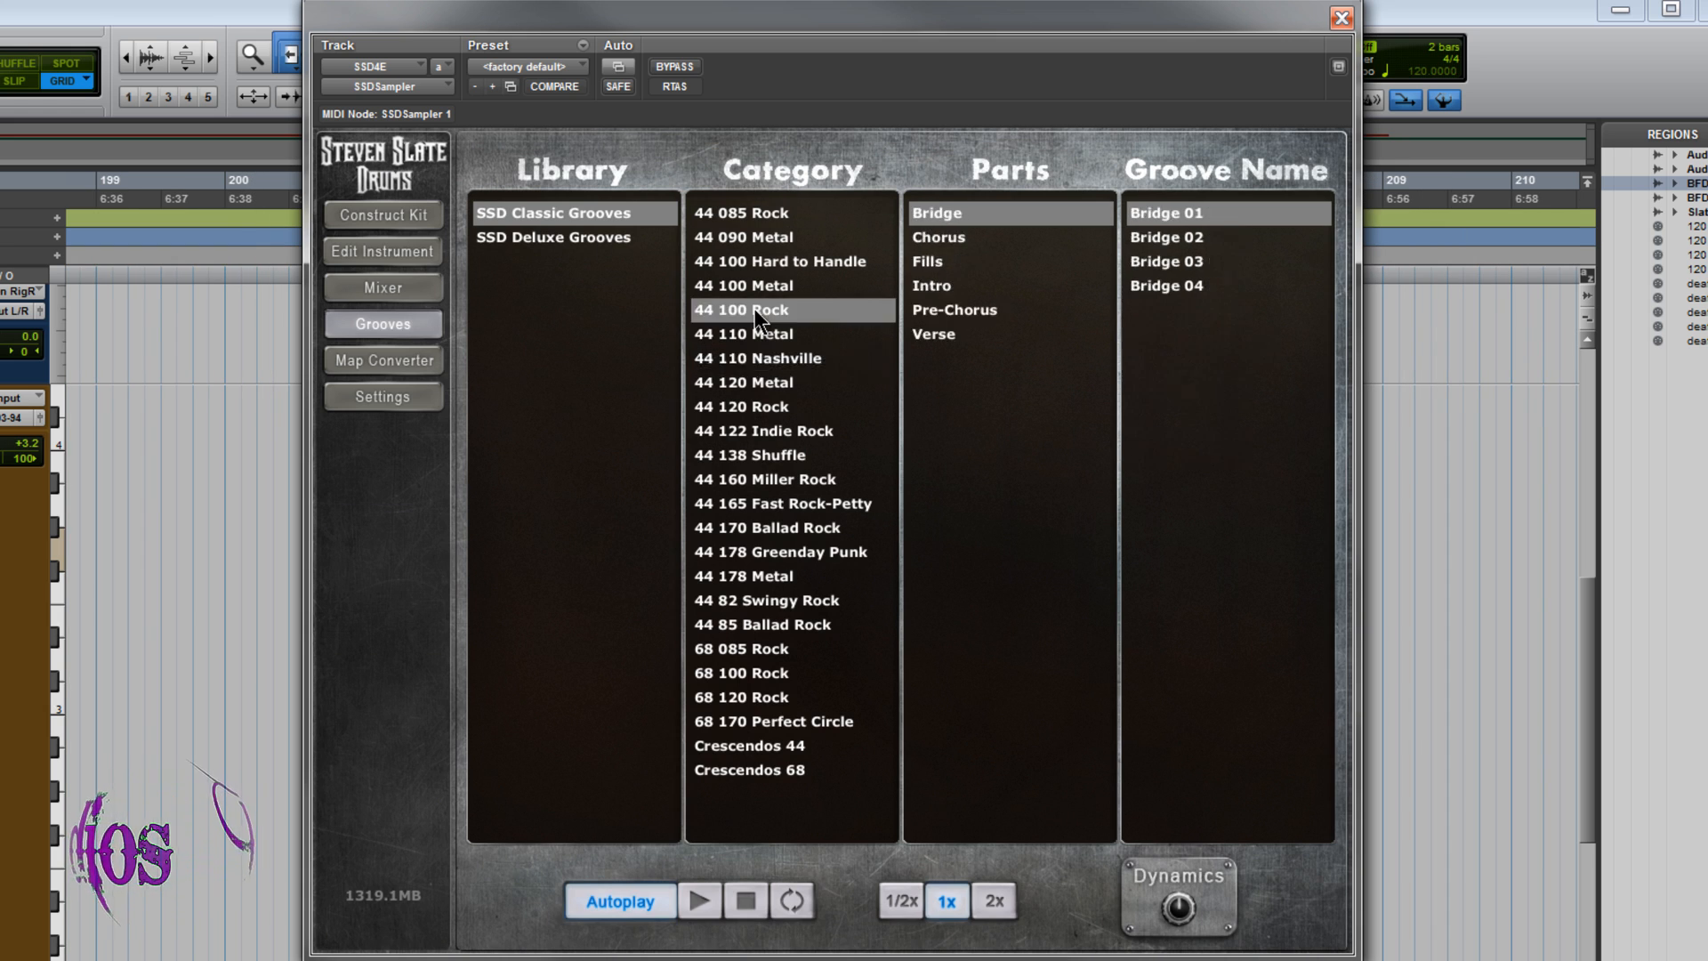
{"action": "left_click", "coordinate": [757, 261]}
{"action": "left_click", "coordinate": [919, 260]}
{"action": "left_click", "coordinate": [1168, 262]}
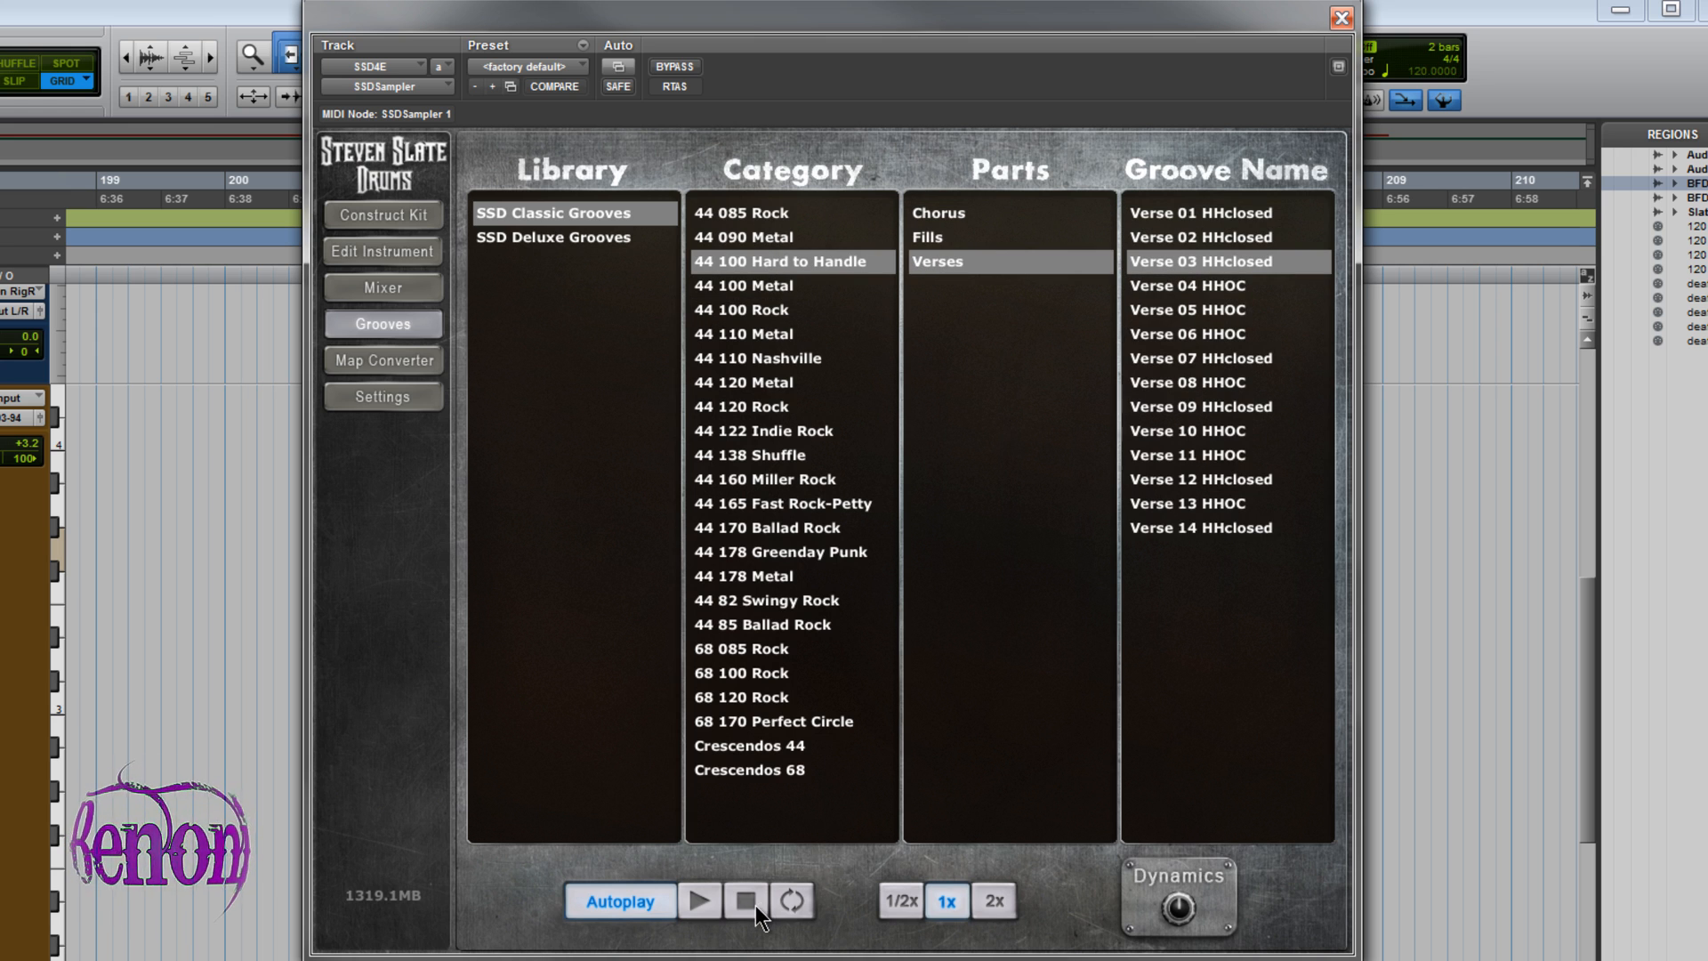
{"action": "left_click", "coordinate": [753, 552]}
{"action": "left_click", "coordinate": [748, 650]}
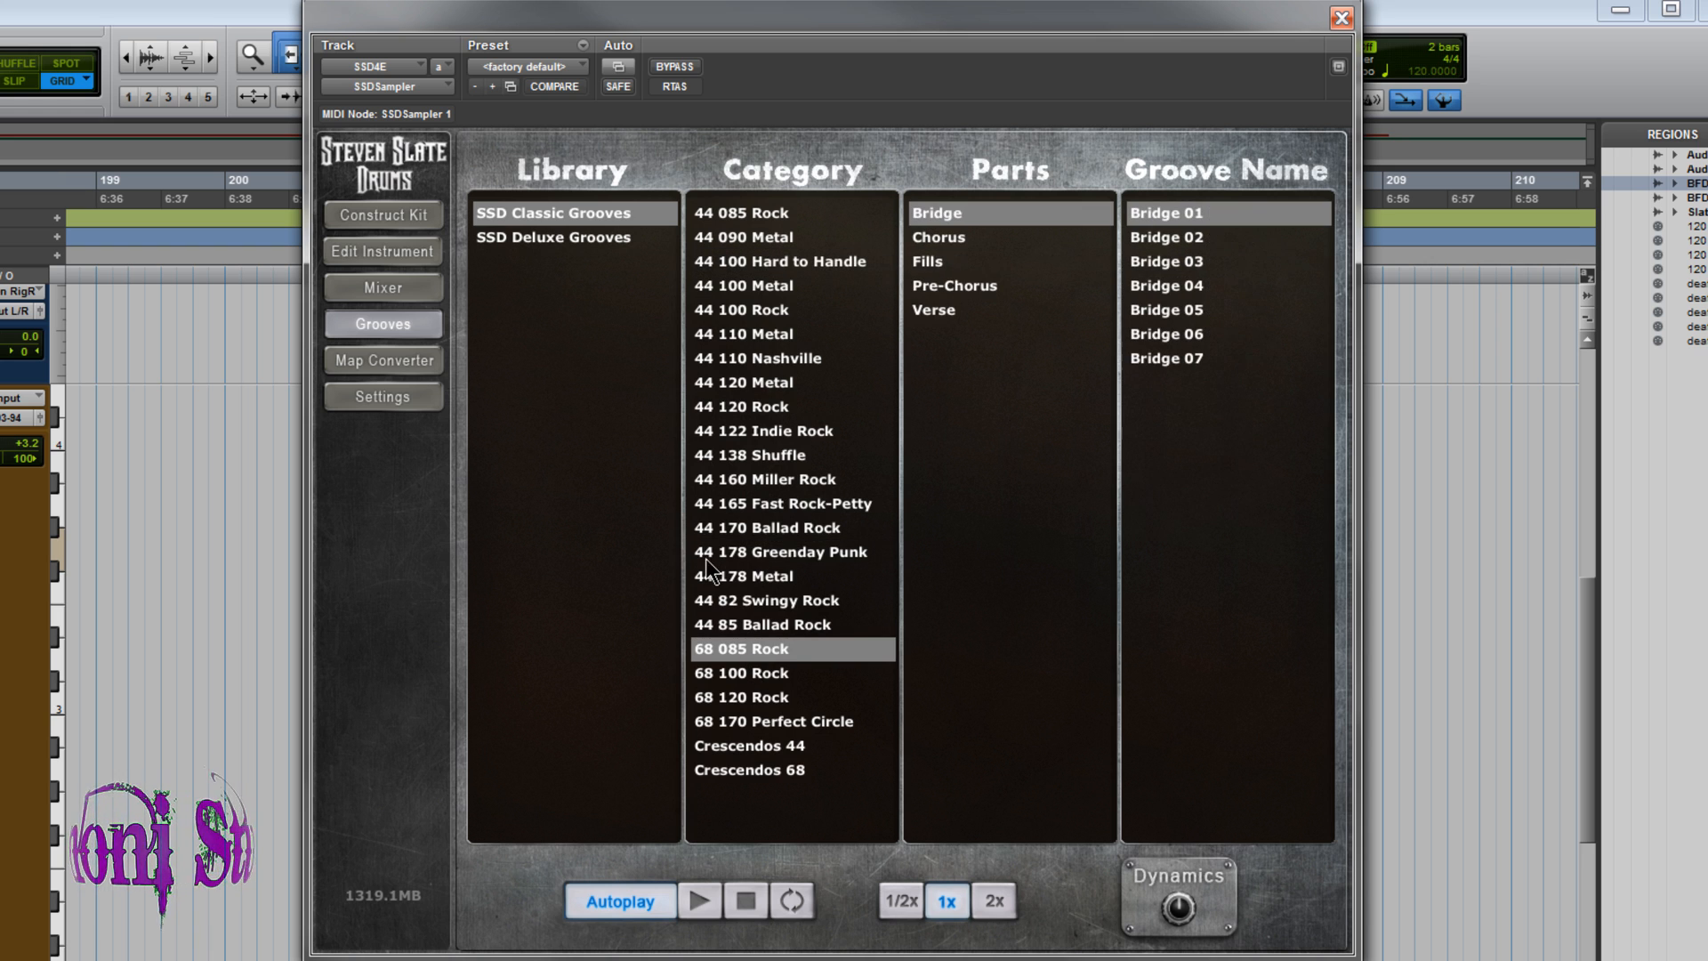
Browse the SSD Deluxe Grooves library and show the 44 125 Indie Rock grooves.
{"action": "left_click", "coordinate": [570, 240]}
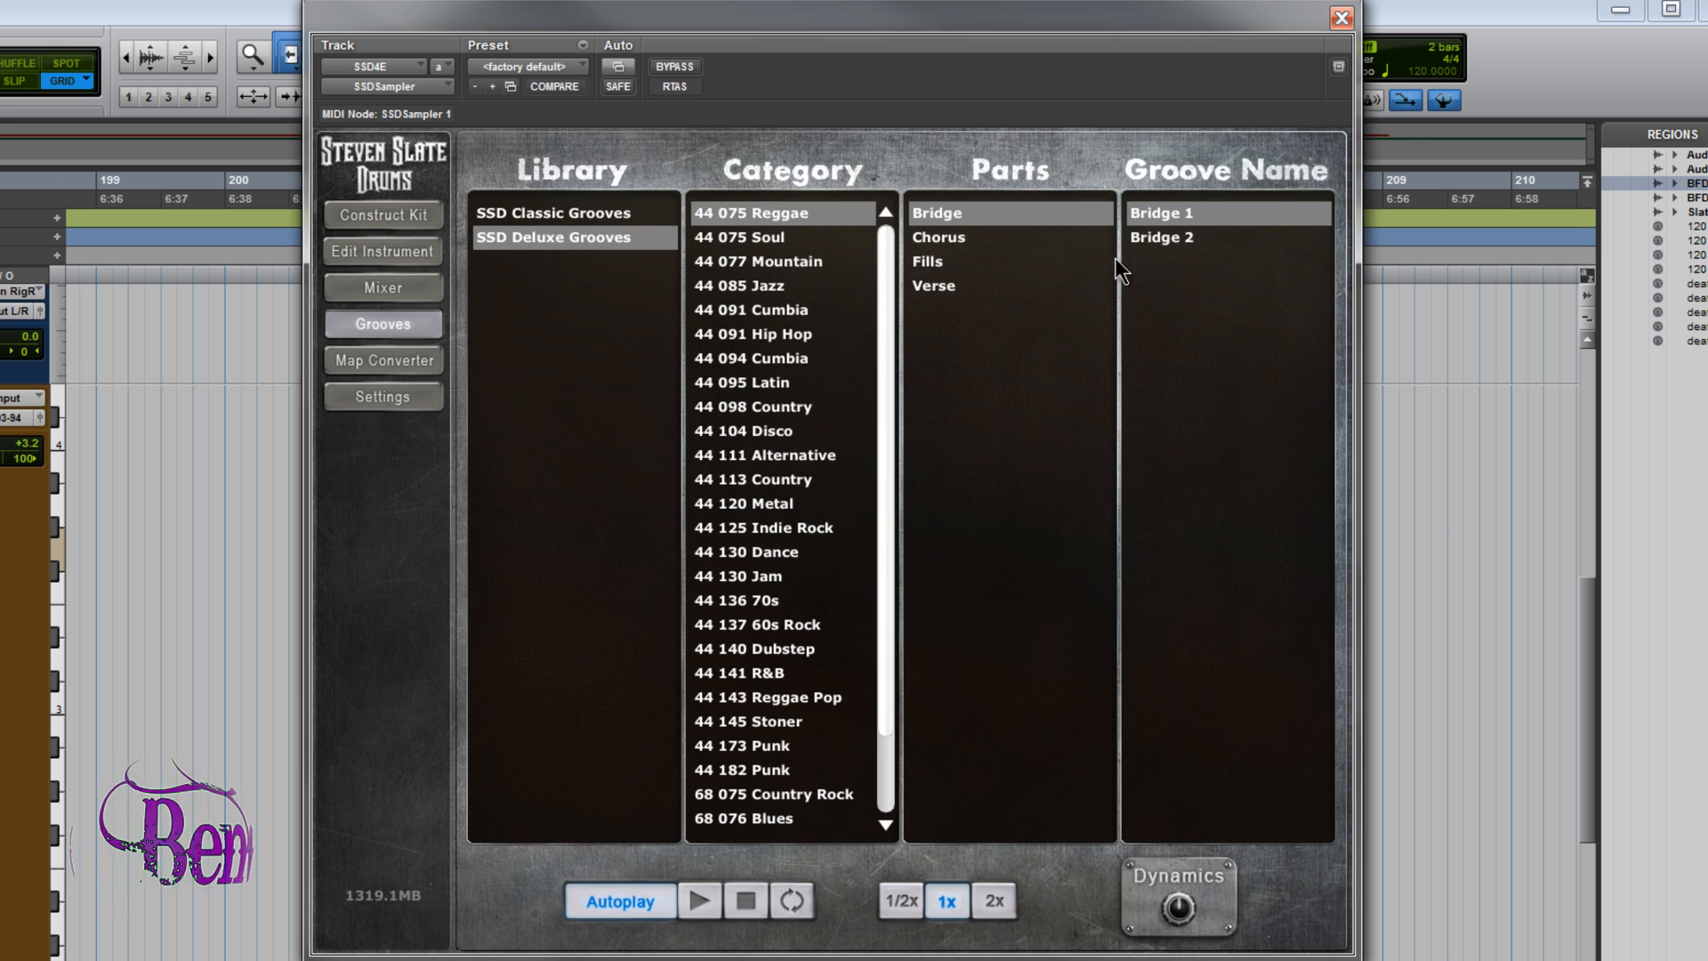
{"action": "left_click", "coordinate": [747, 552]}
{"action": "left_click", "coordinate": [757, 525]}
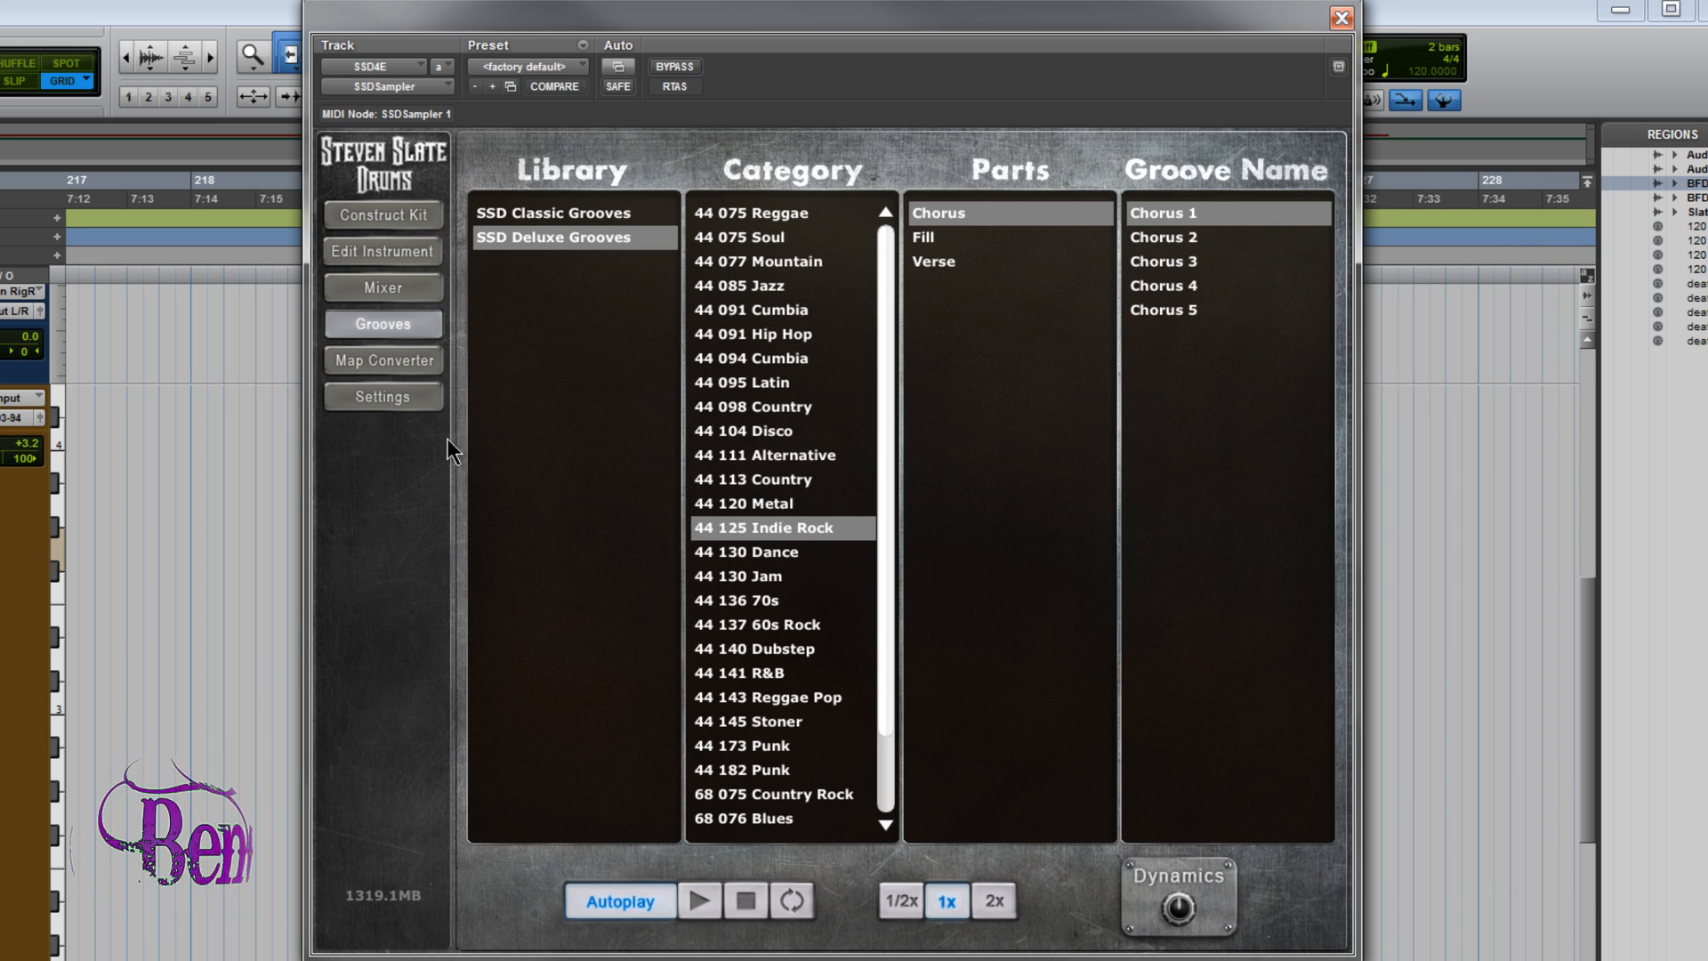
View the MIDI map conversion page and the plug-in's general settings.
{"action": "left_click", "coordinate": [400, 361]}
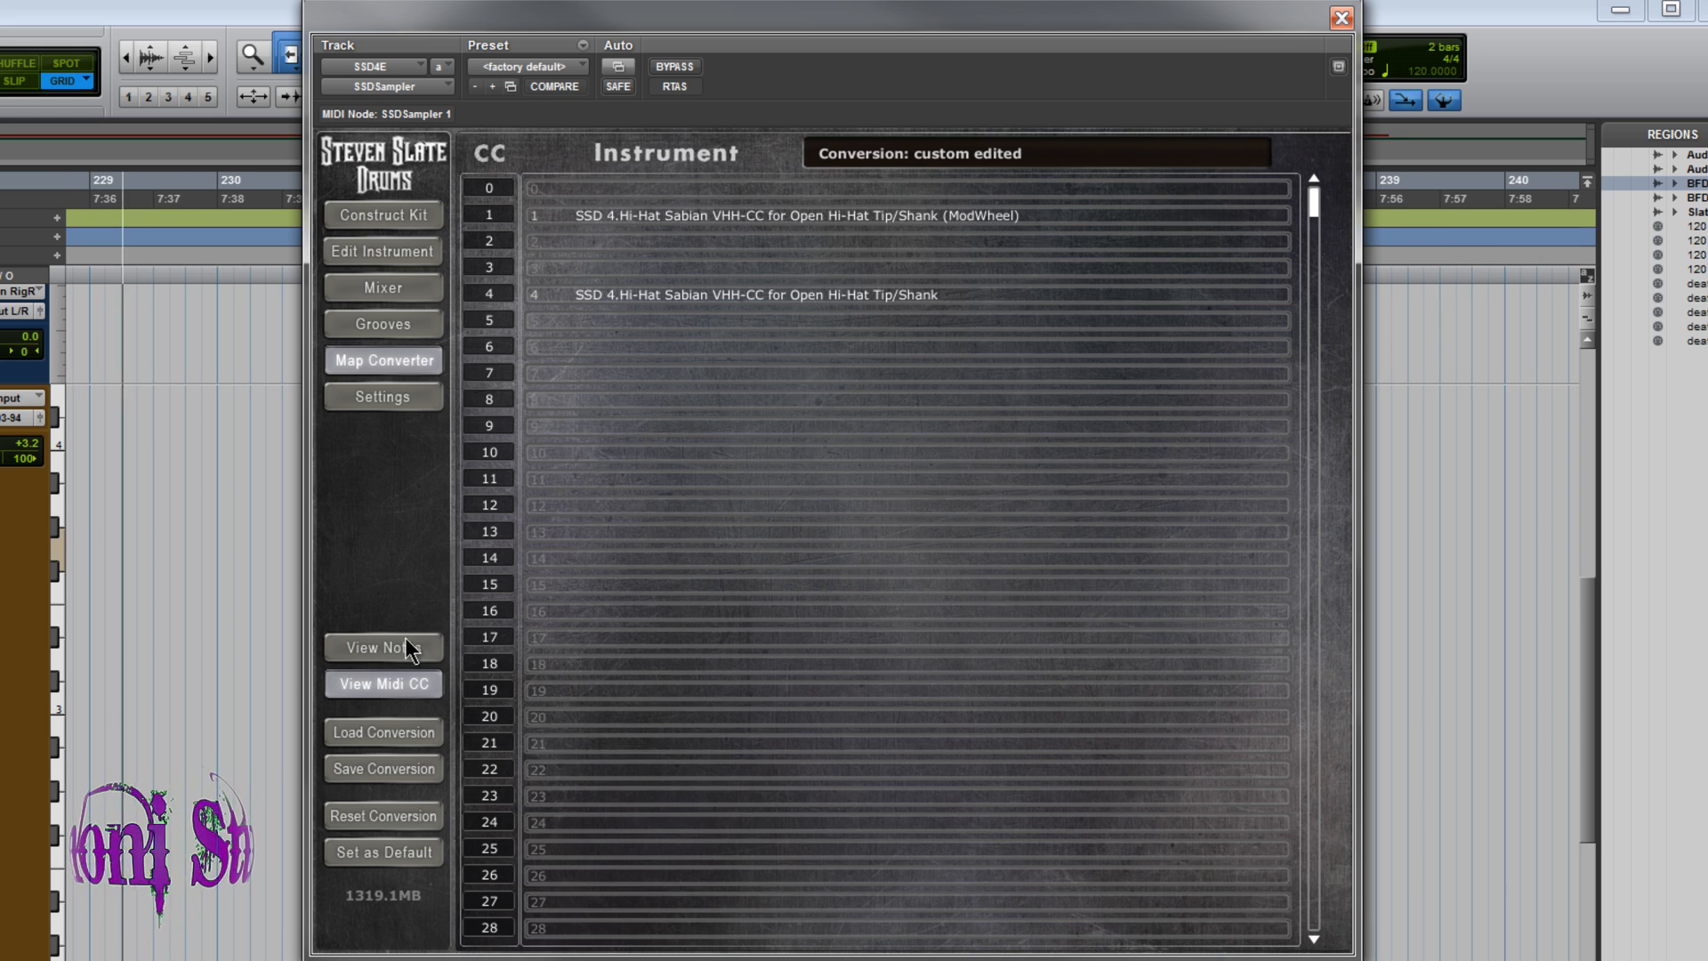
{"action": "left_click", "coordinate": [401, 395]}
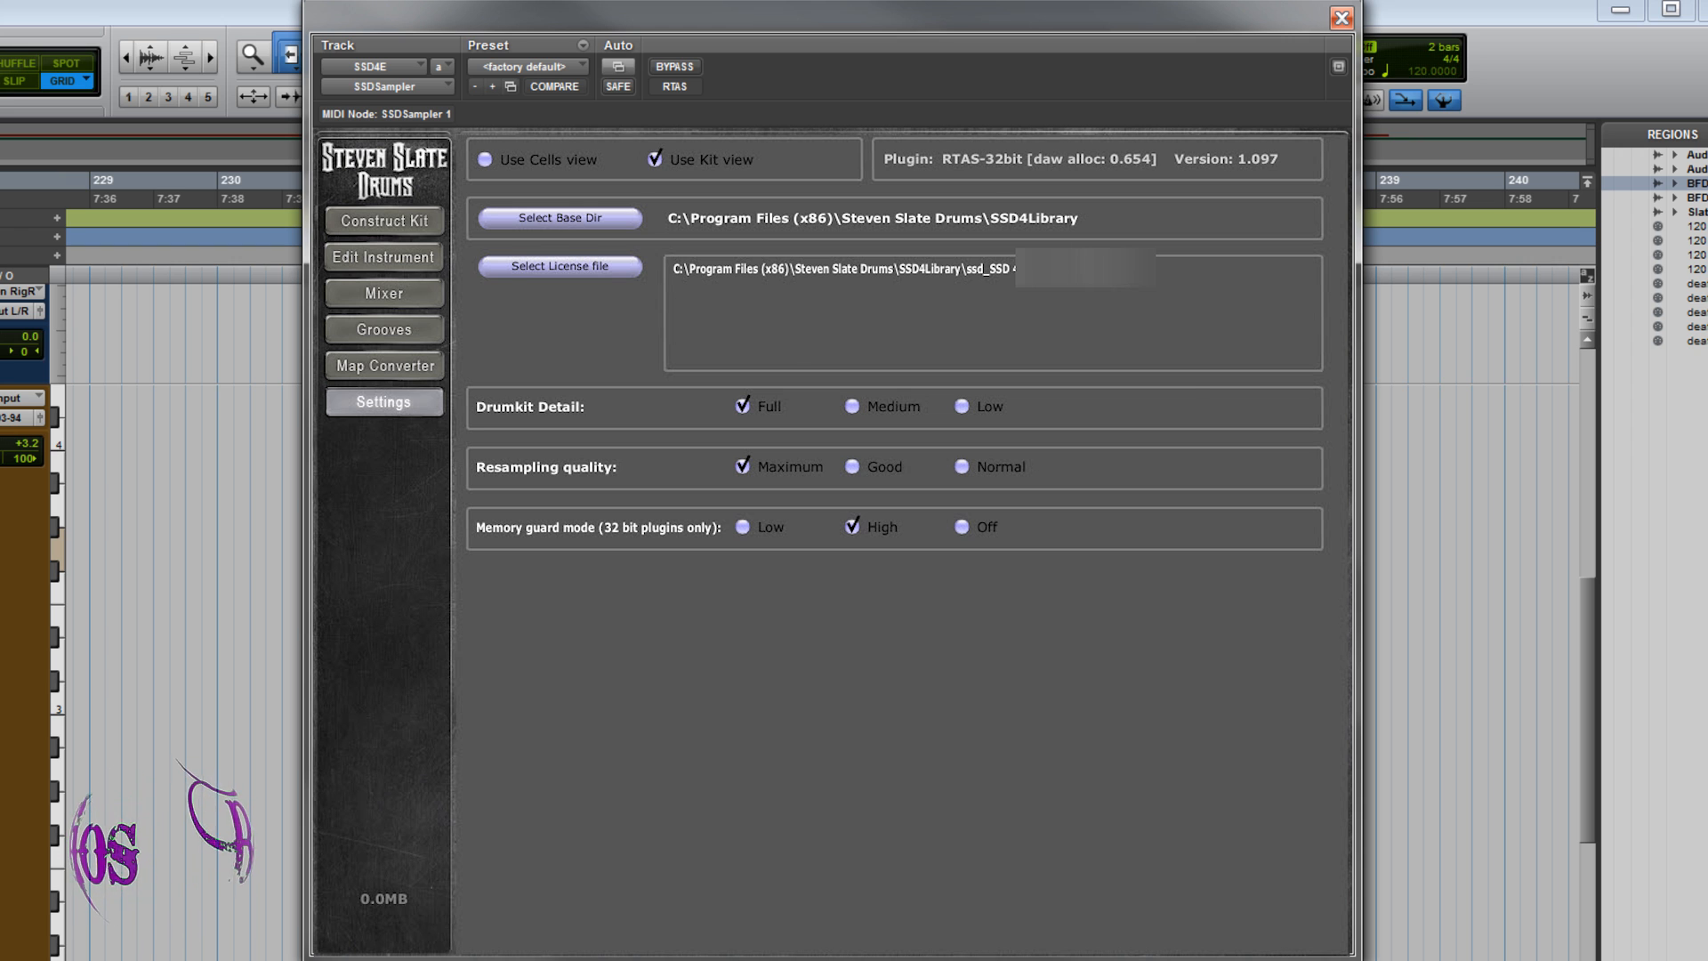
Examine the mixer's bleed levels and the routing destinations available for the China channel's overhead bleed.
{"action": "left_click", "coordinate": [384, 289]}
{"action": "left_click", "coordinate": [383, 555]}
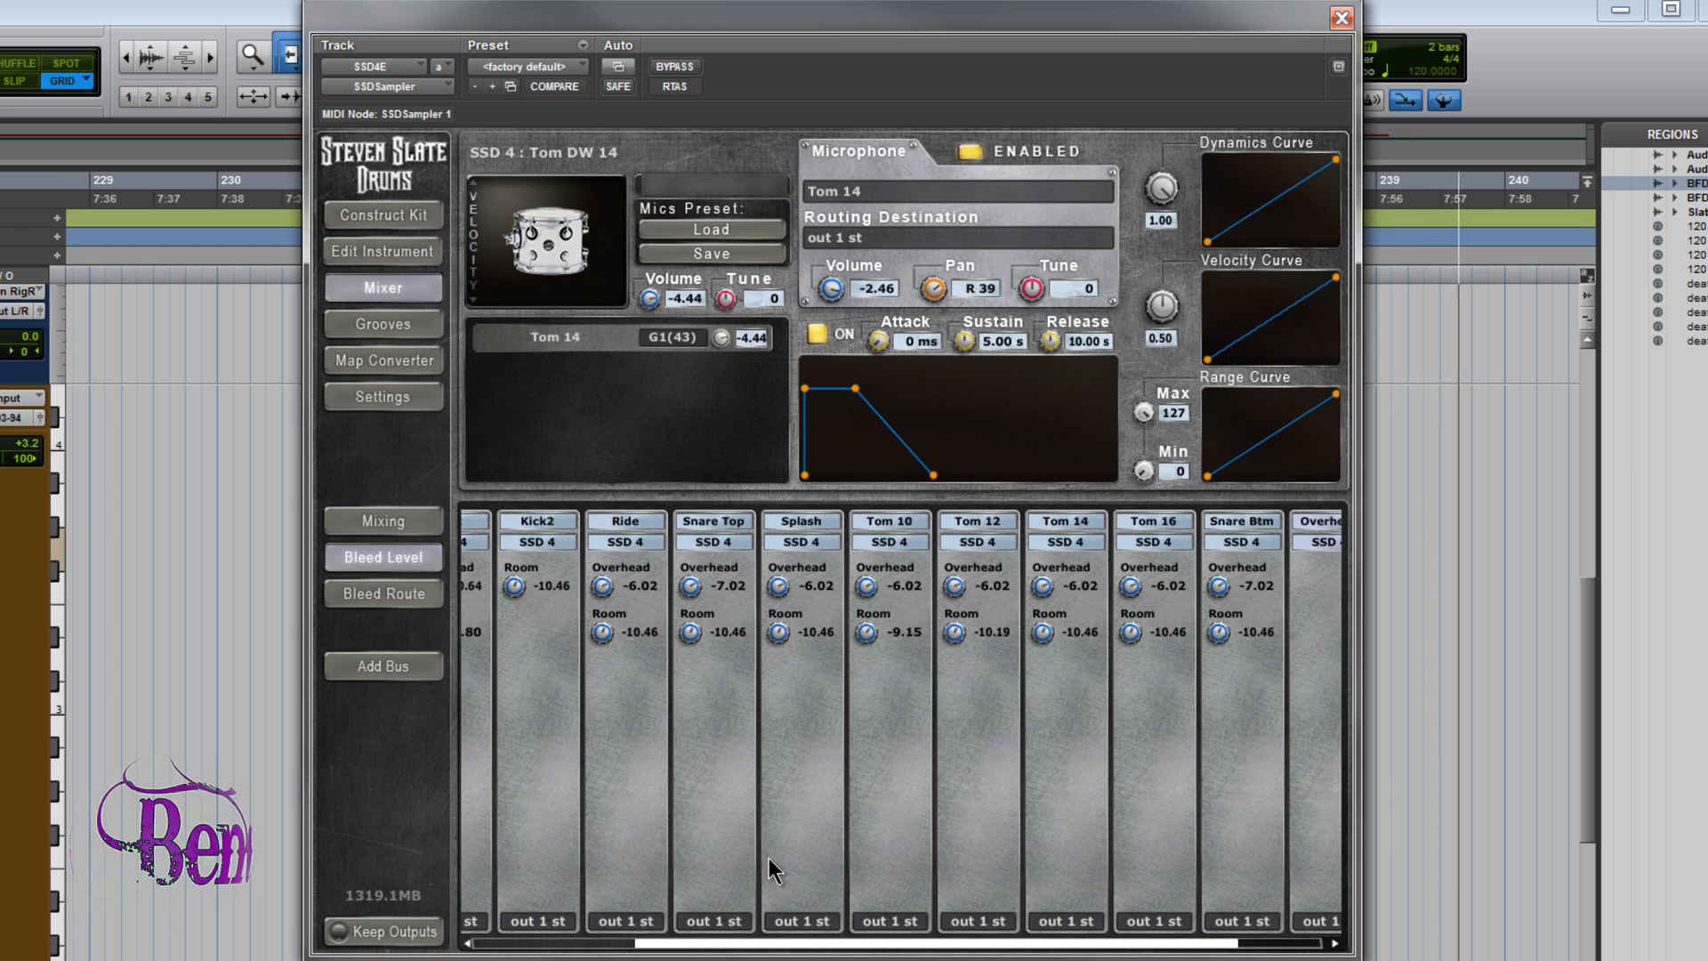
{"action": "left_click_drag", "start_coordinate": [778, 944], "coordinate": [595, 954]}
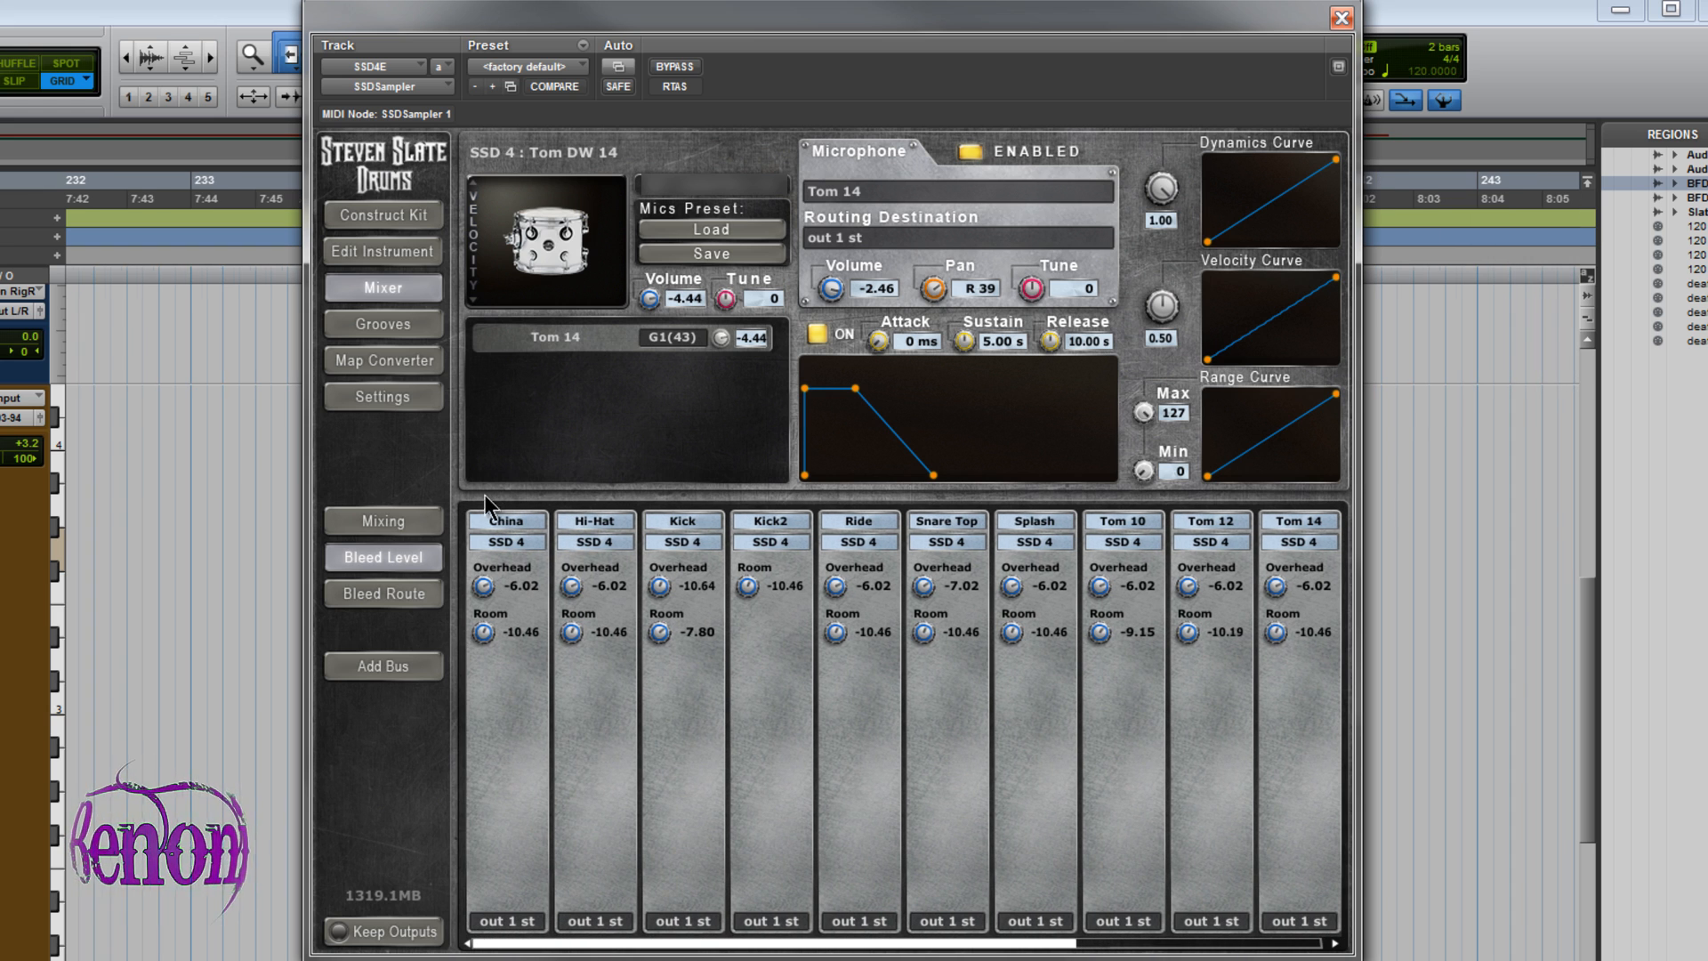
{"action": "left_click", "coordinate": [383, 594]}
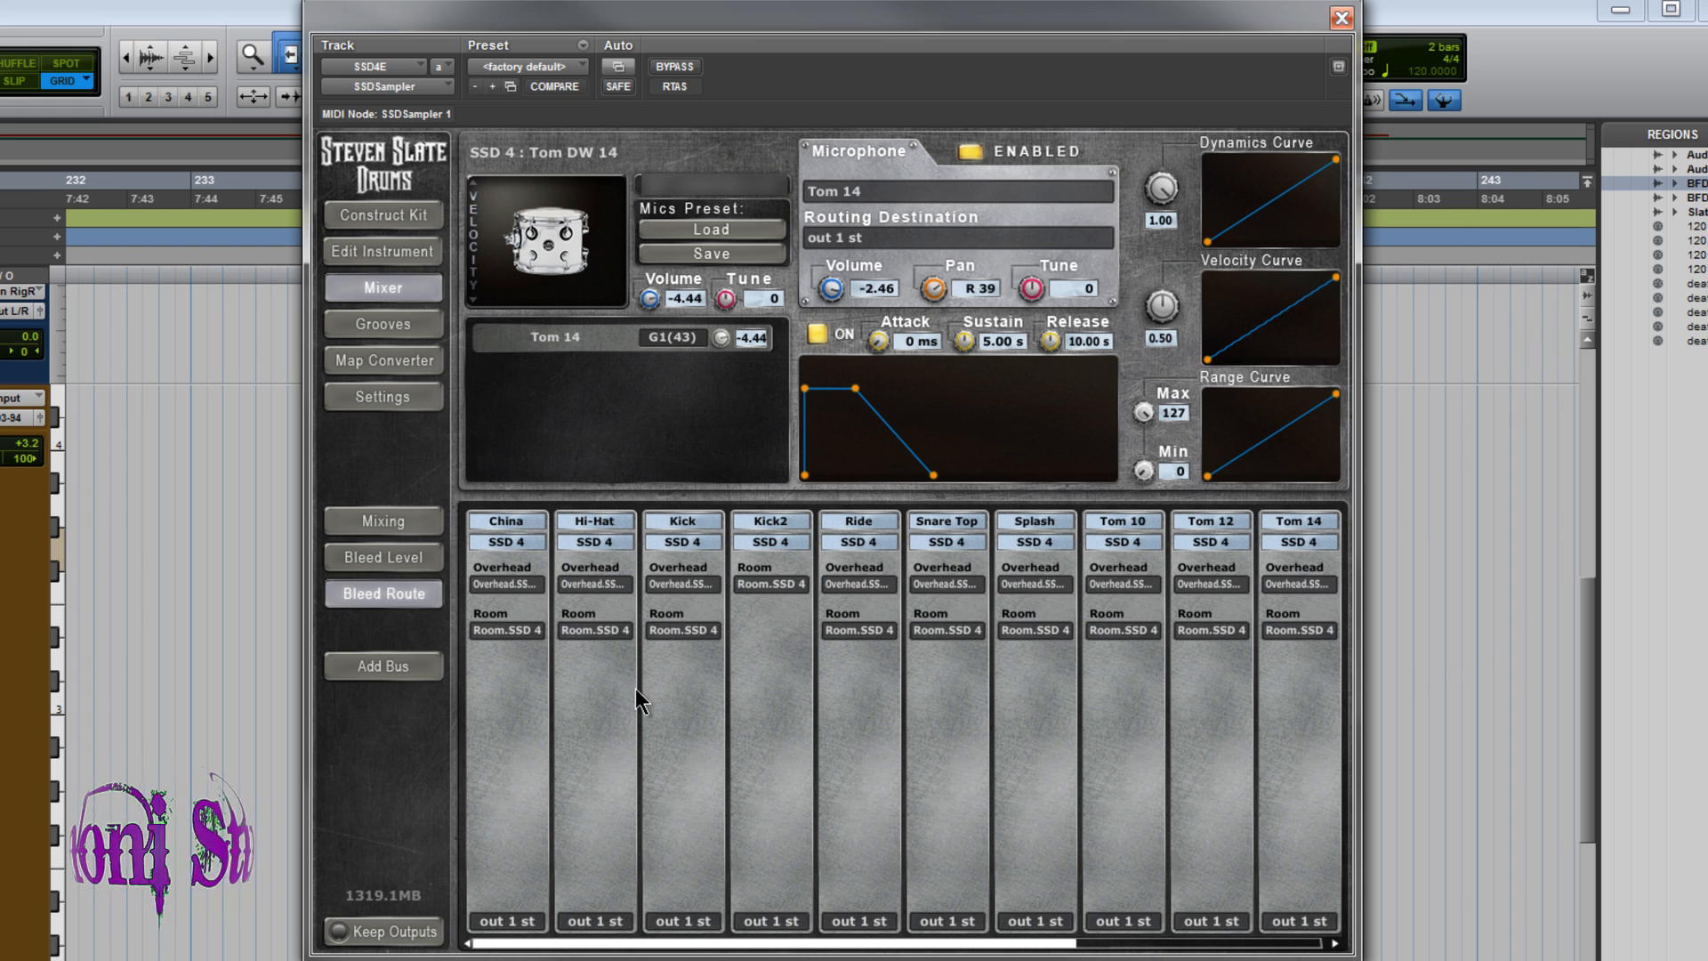
{"action": "left_click", "coordinate": [530, 590]}
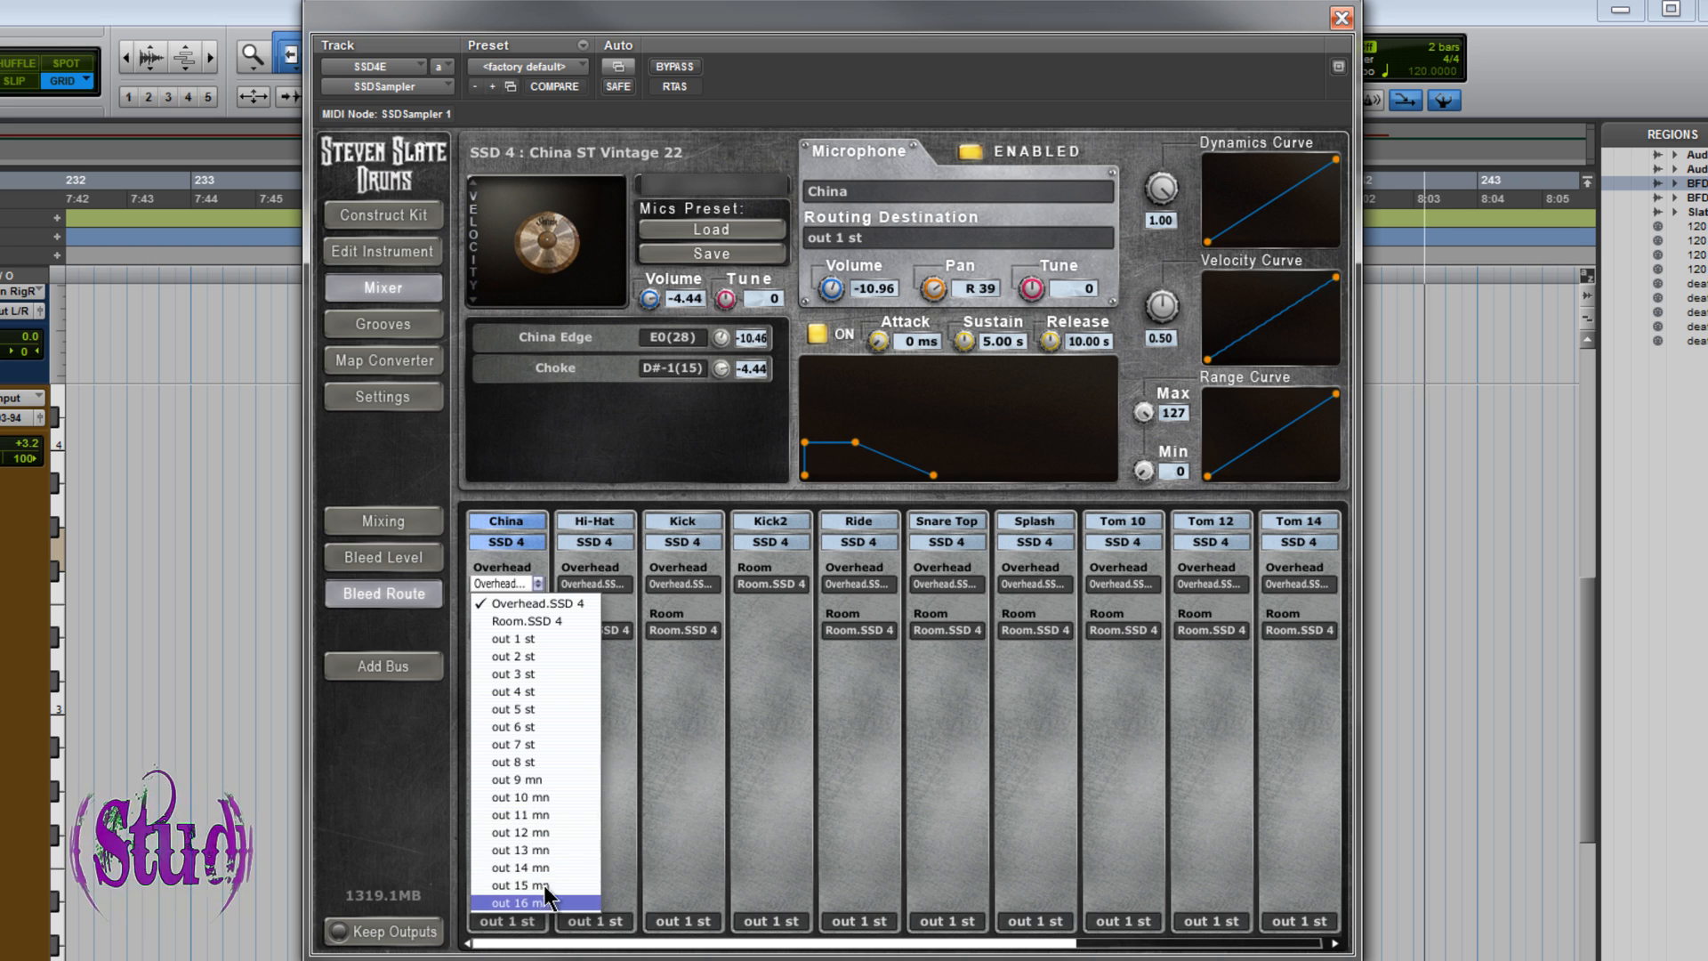
{"action": "left_click", "coordinate": [641, 739]}
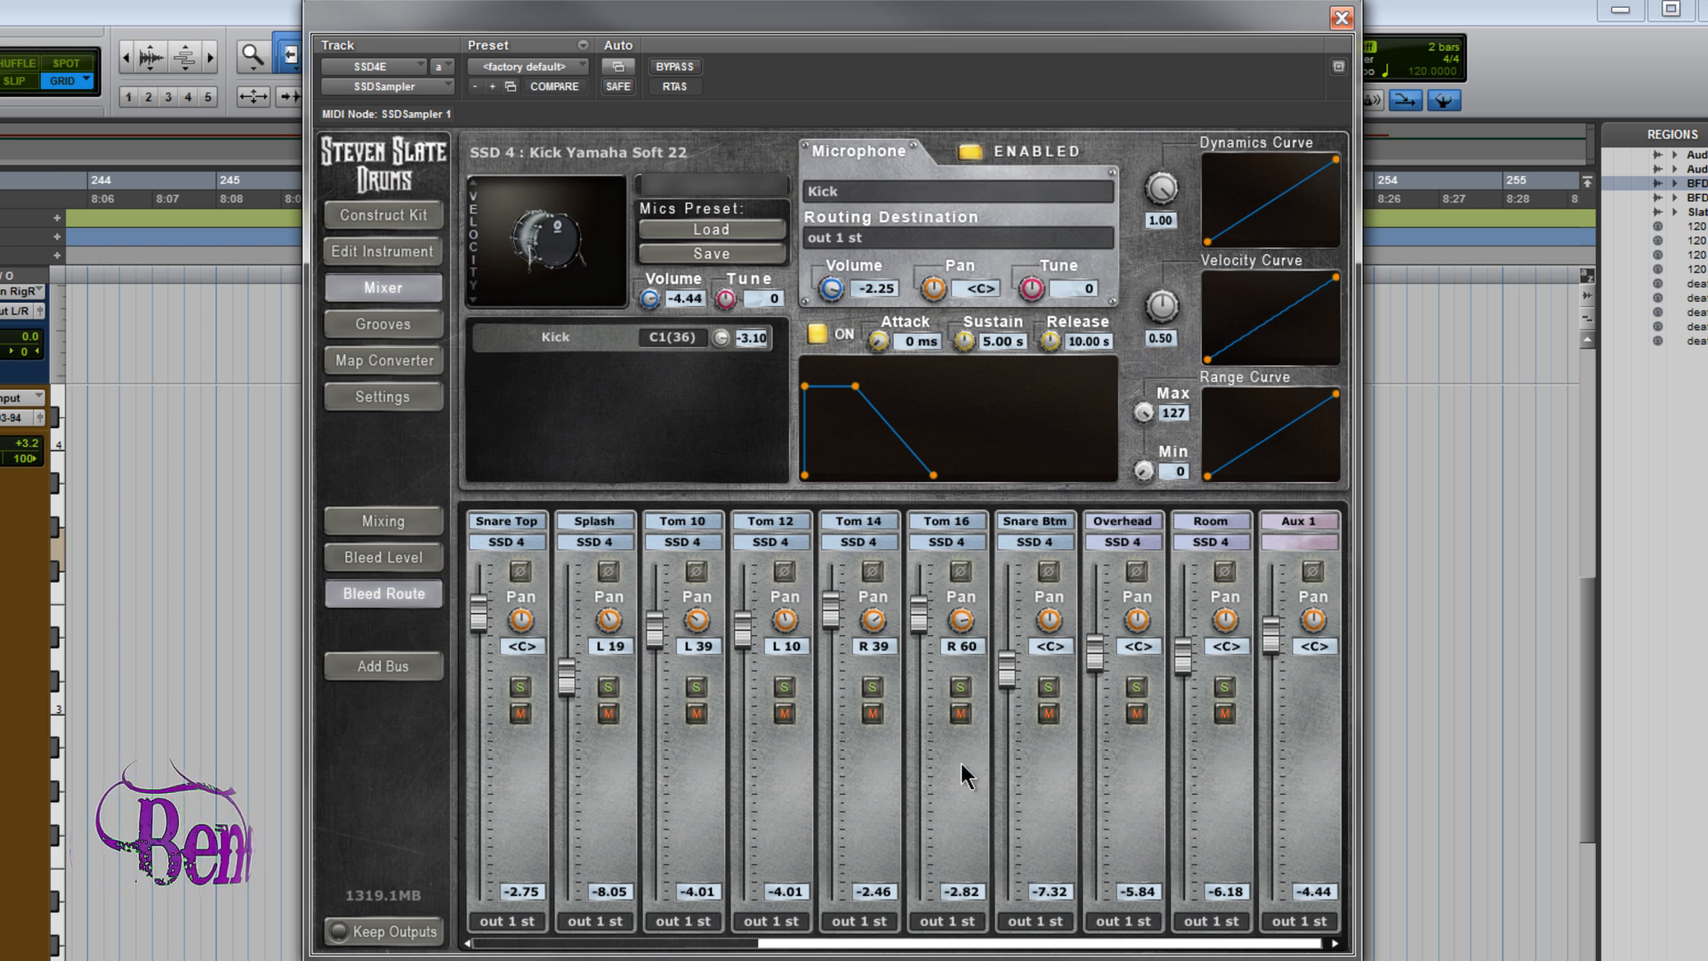
Review the bleed levels again and check the routing destinations available for the Splash channel's room bleed.
{"action": "left_click", "coordinate": [383, 557]}
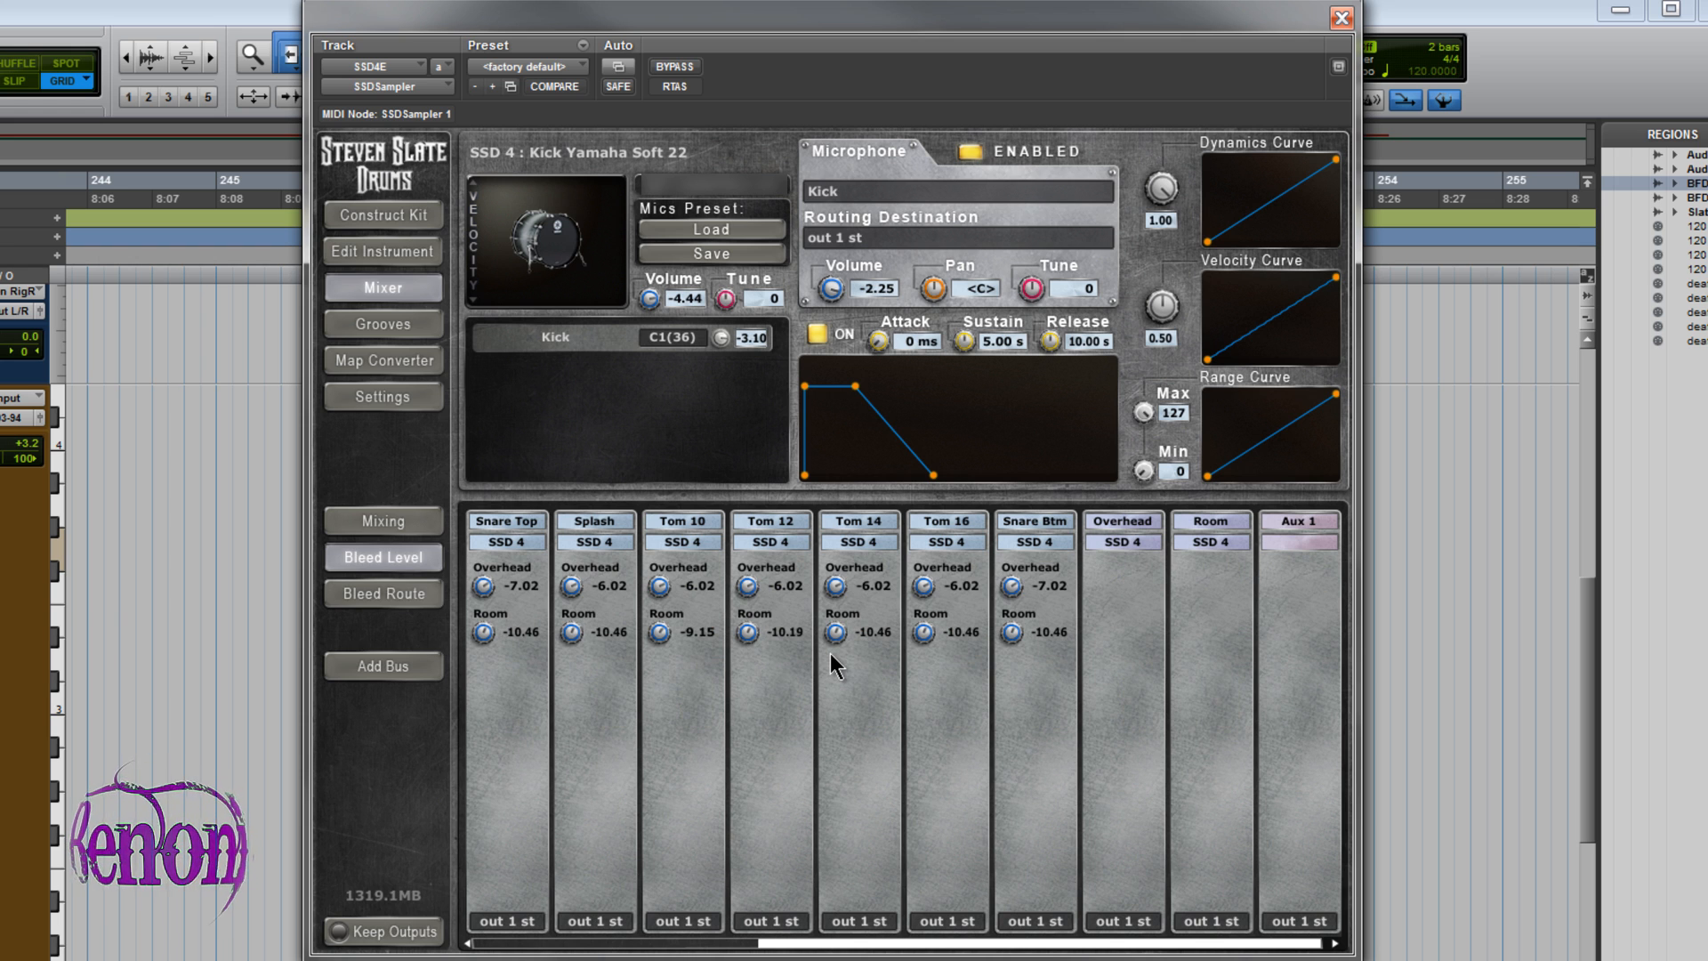
{"action": "left_click", "coordinate": [384, 593]}
{"action": "left_click", "coordinate": [591, 630]}
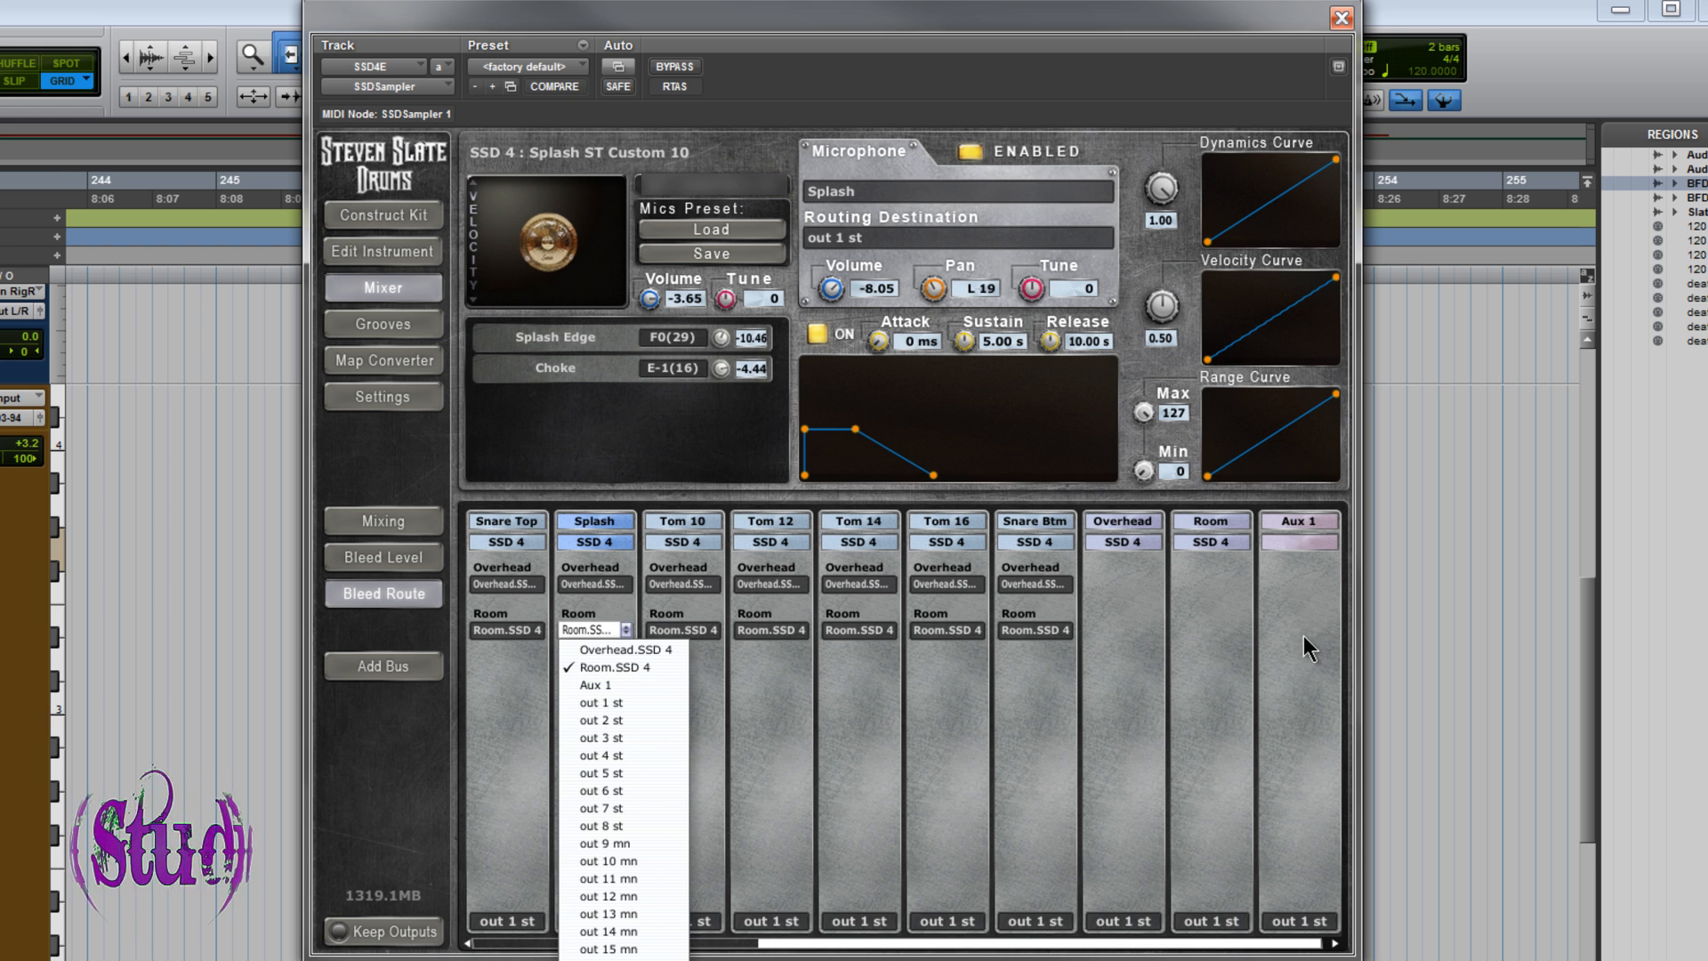
{"action": "left_click", "coordinate": [735, 730]}
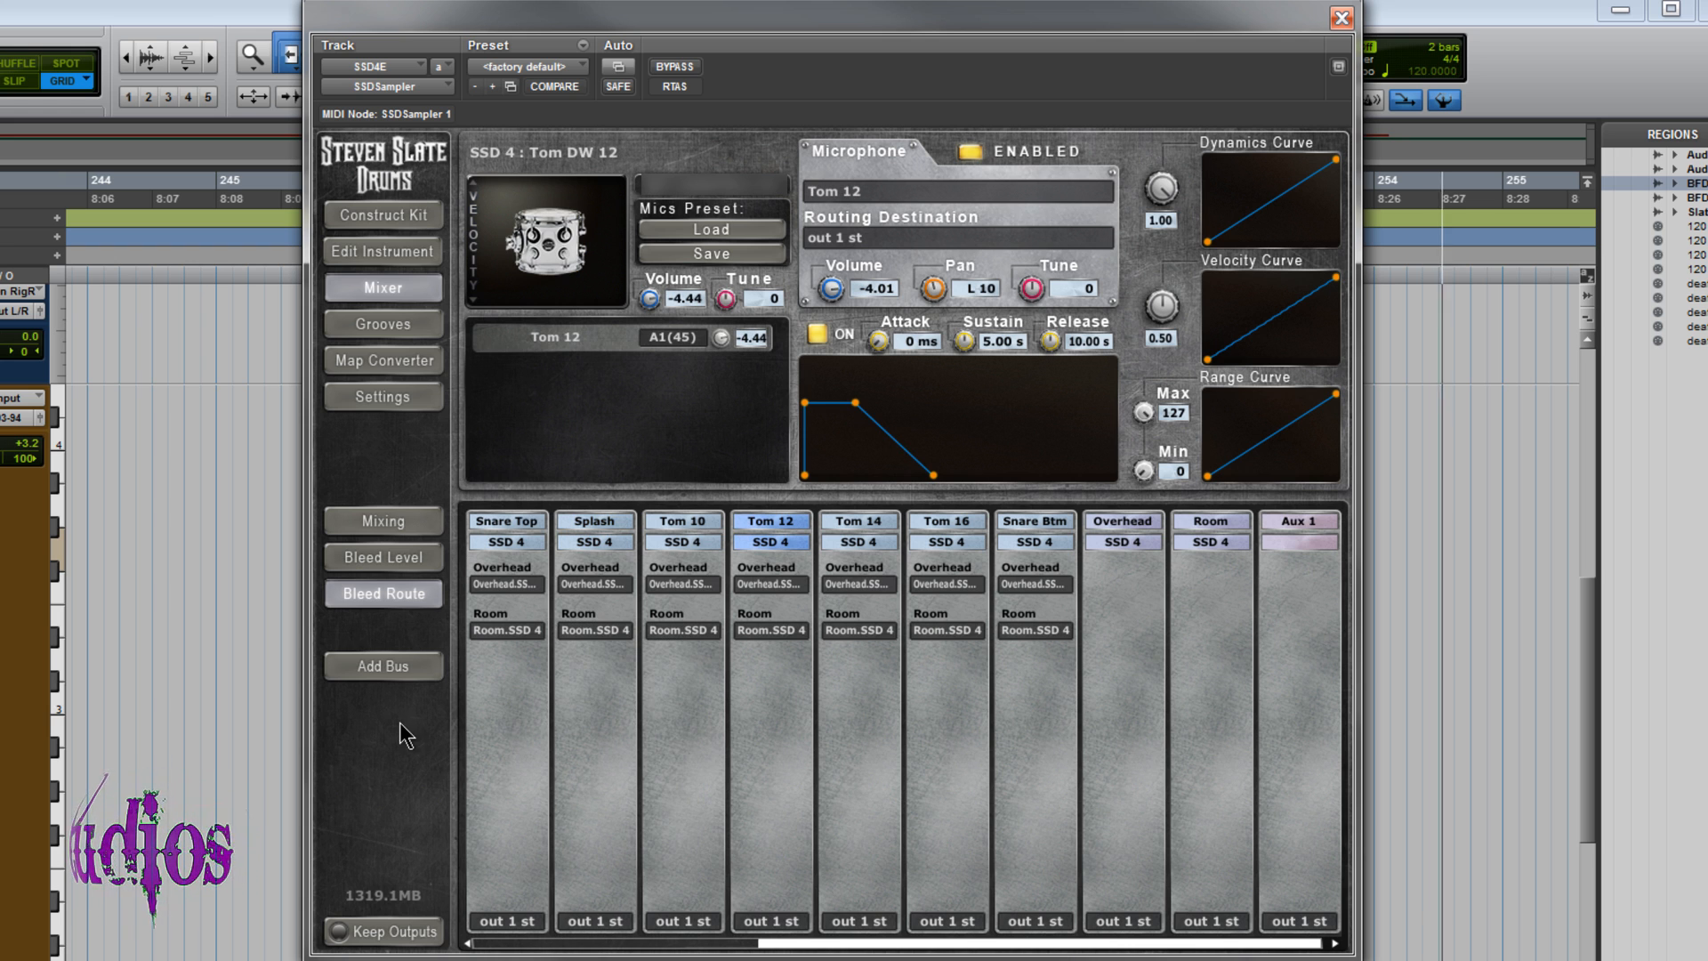
Revisit the SSD 4 Deluxe instruments and kit presets, ending on the grooves library.
{"action": "left_click", "coordinate": [383, 214]}
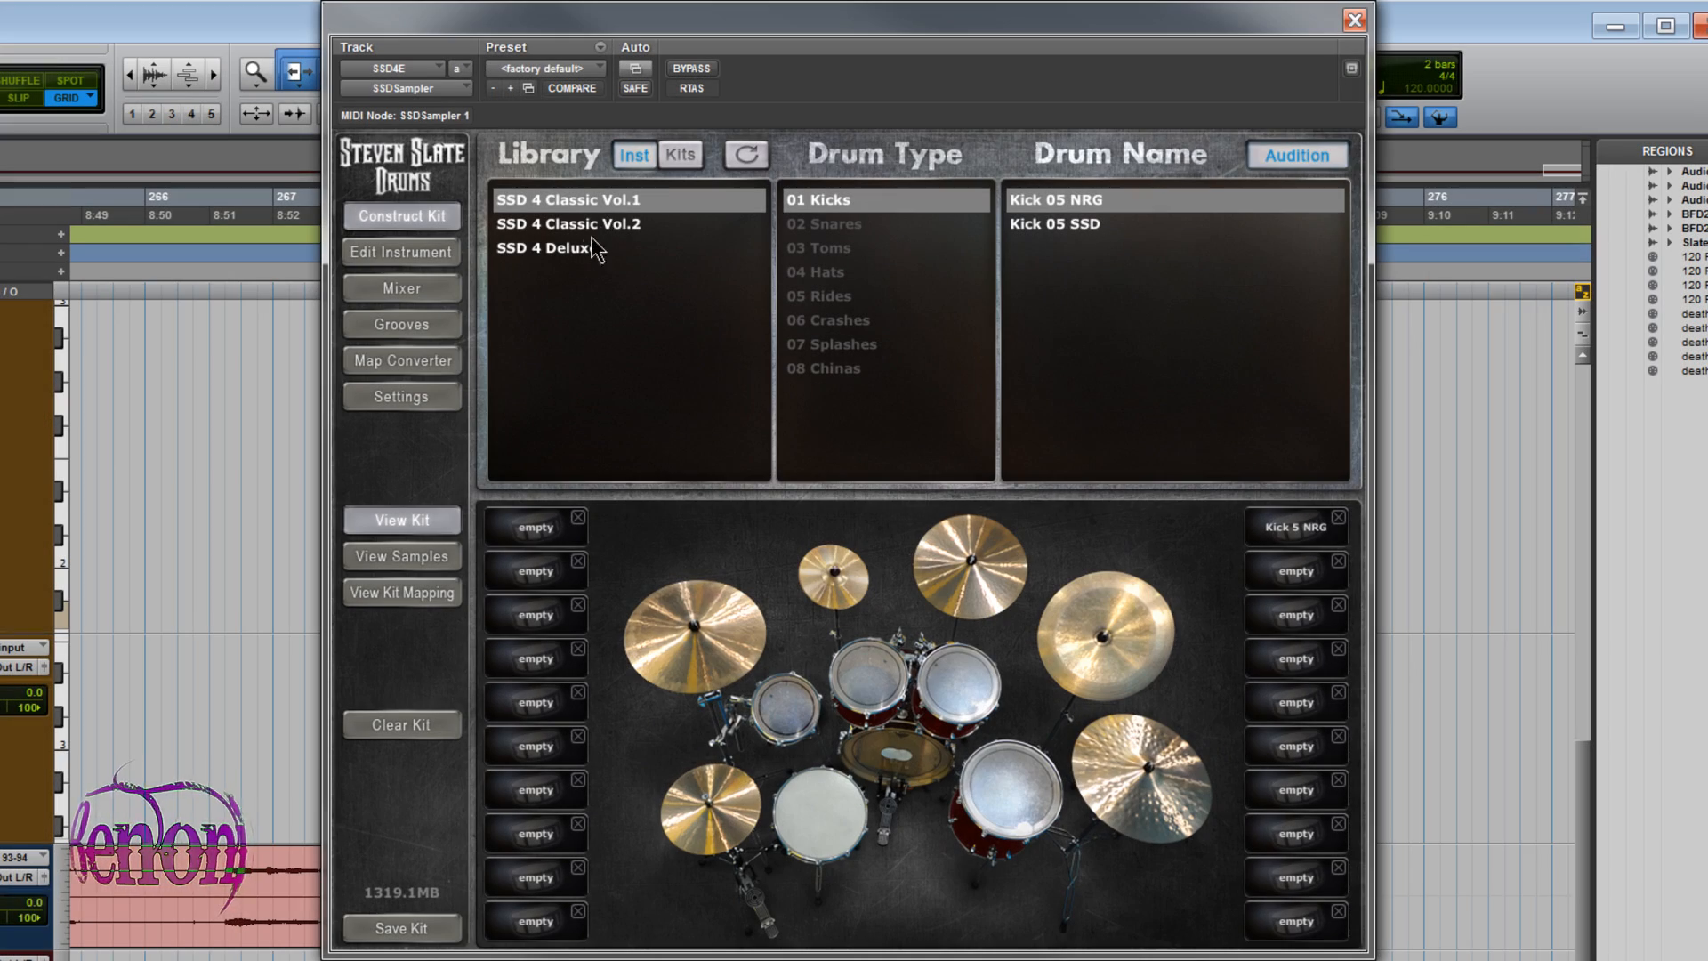
{"action": "left_click", "coordinate": [587, 249]}
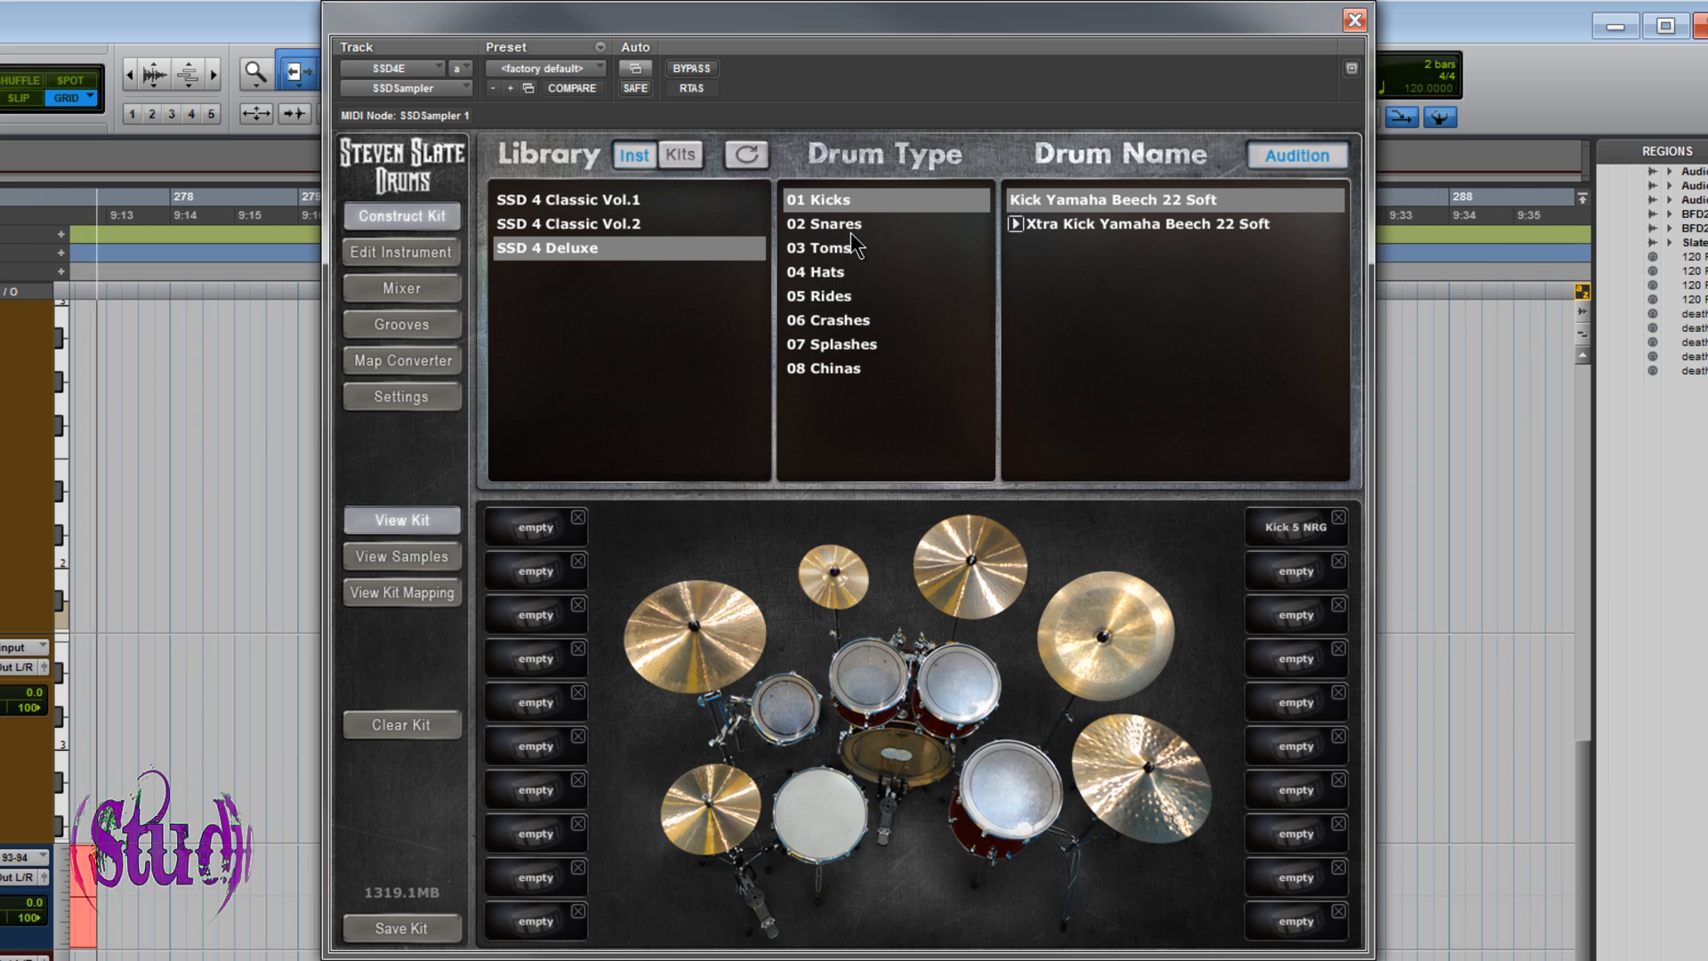
{"action": "left_click", "coordinate": [681, 155]}
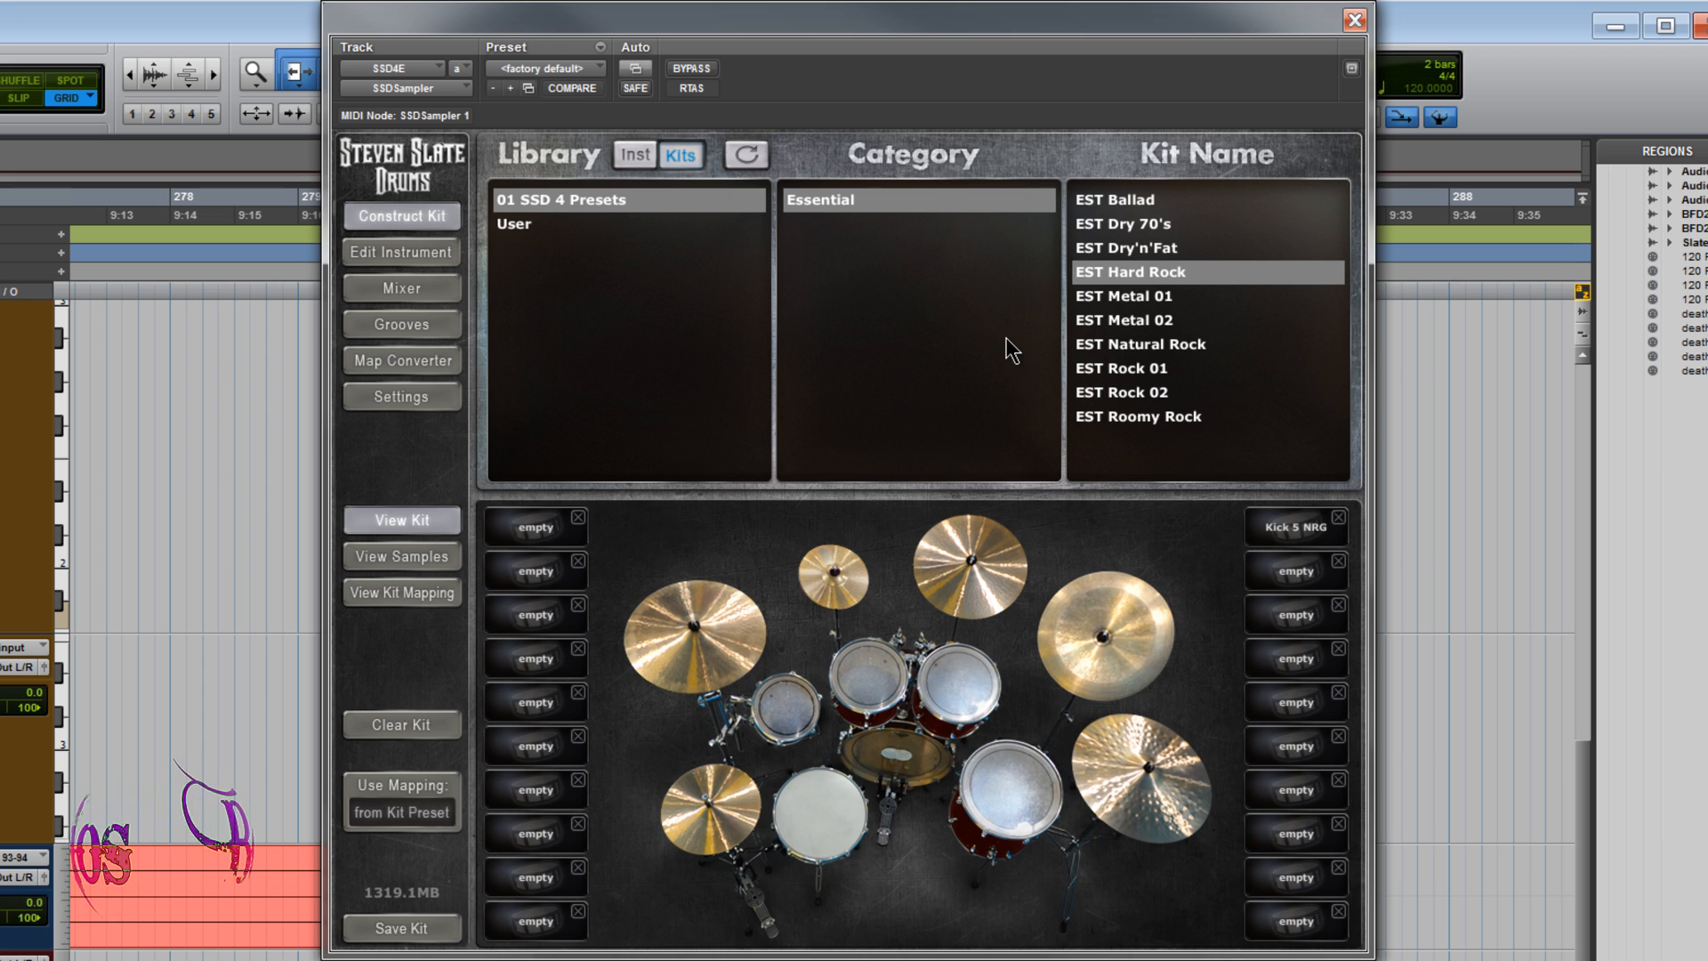
{"action": "left_click", "coordinate": [401, 325]}
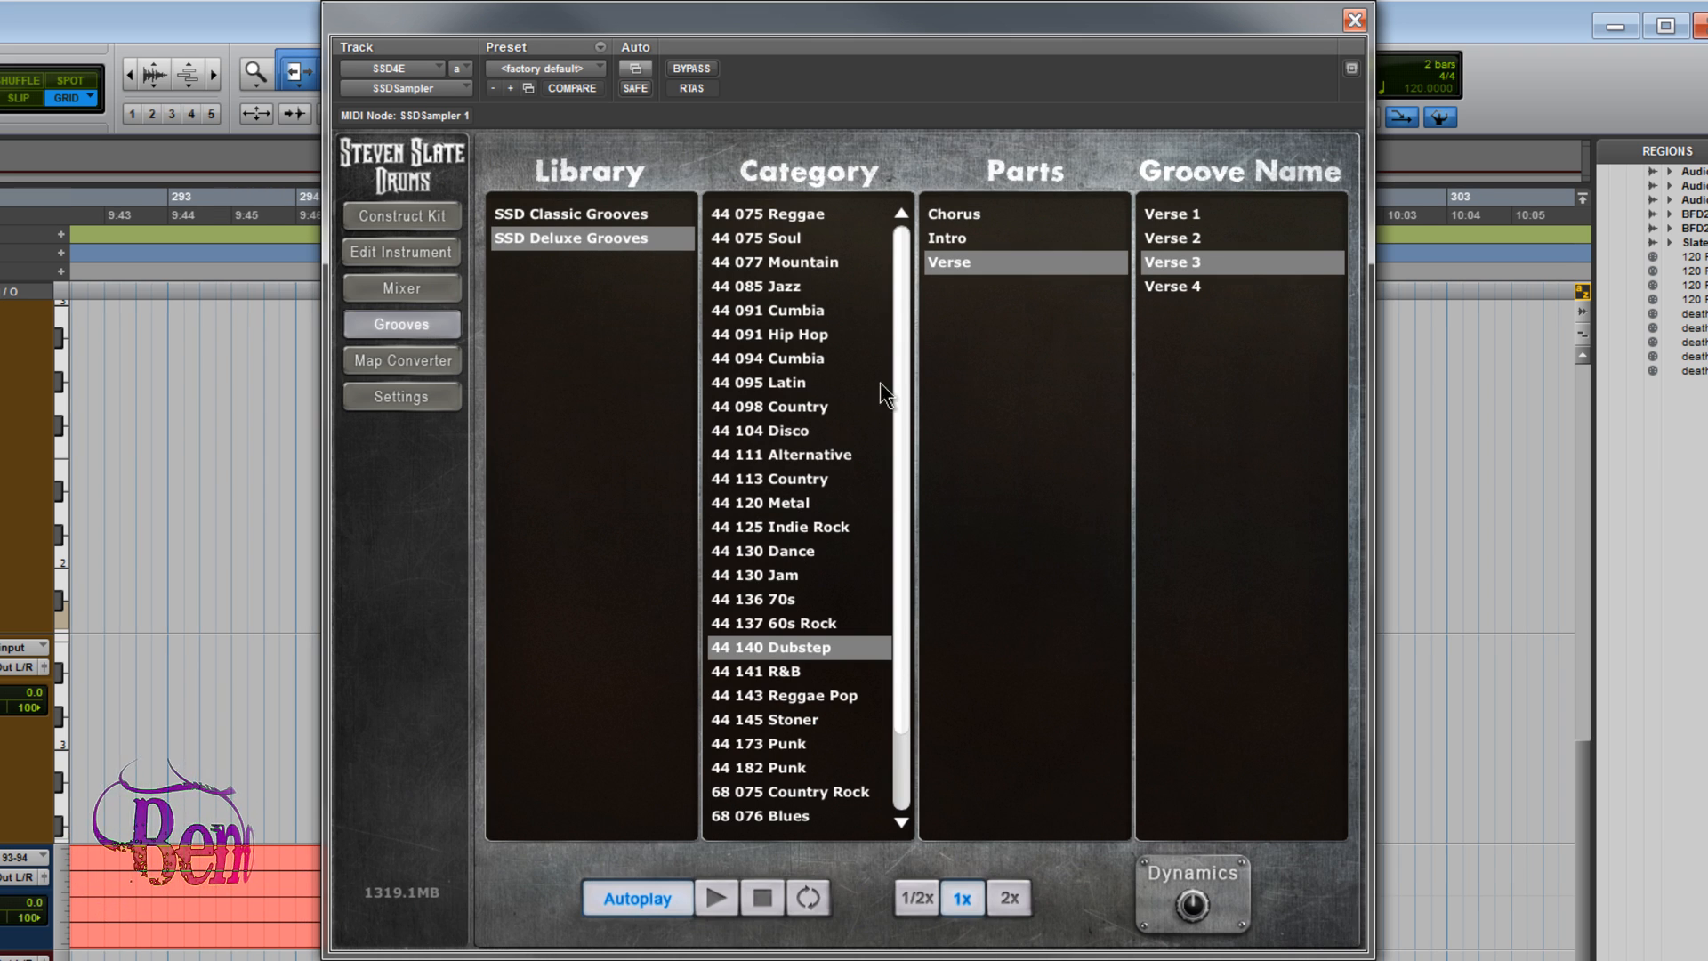
Choose Fill 03 from the Fills of 44 085 Rock in SSD Classic Grooves and turn on looping.
{"action": "left_click", "coordinate": [627, 216]}
{"action": "left_click", "coordinate": [961, 265]}
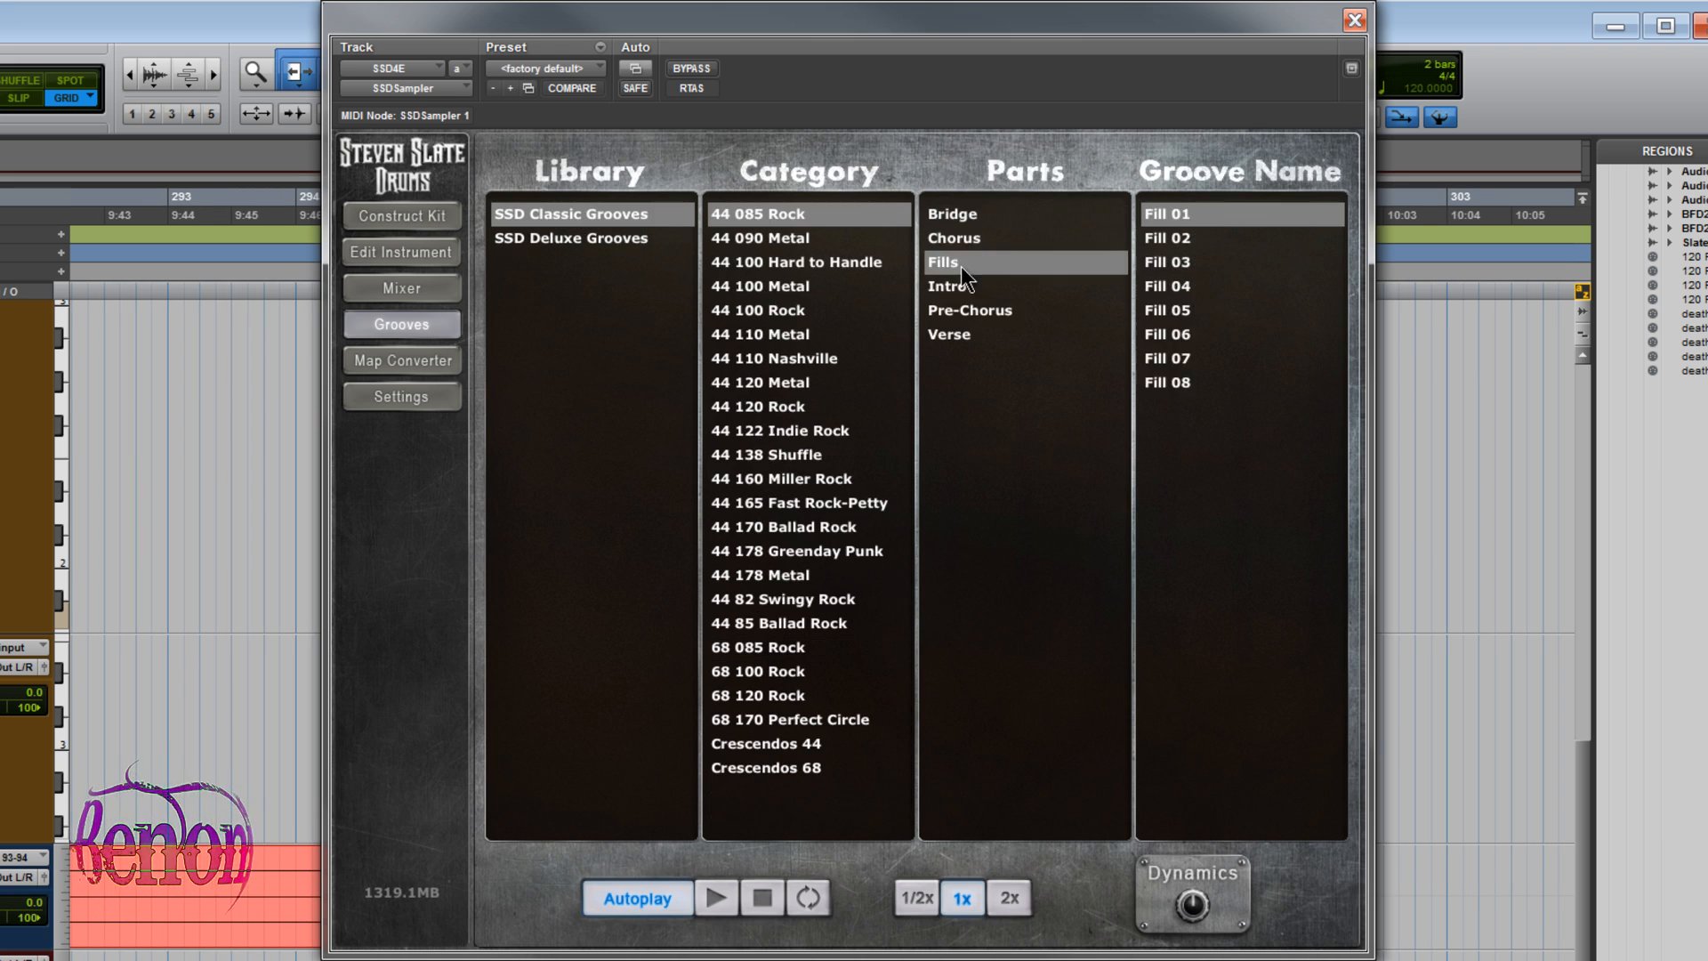
{"action": "left_click", "coordinate": [1166, 261]}
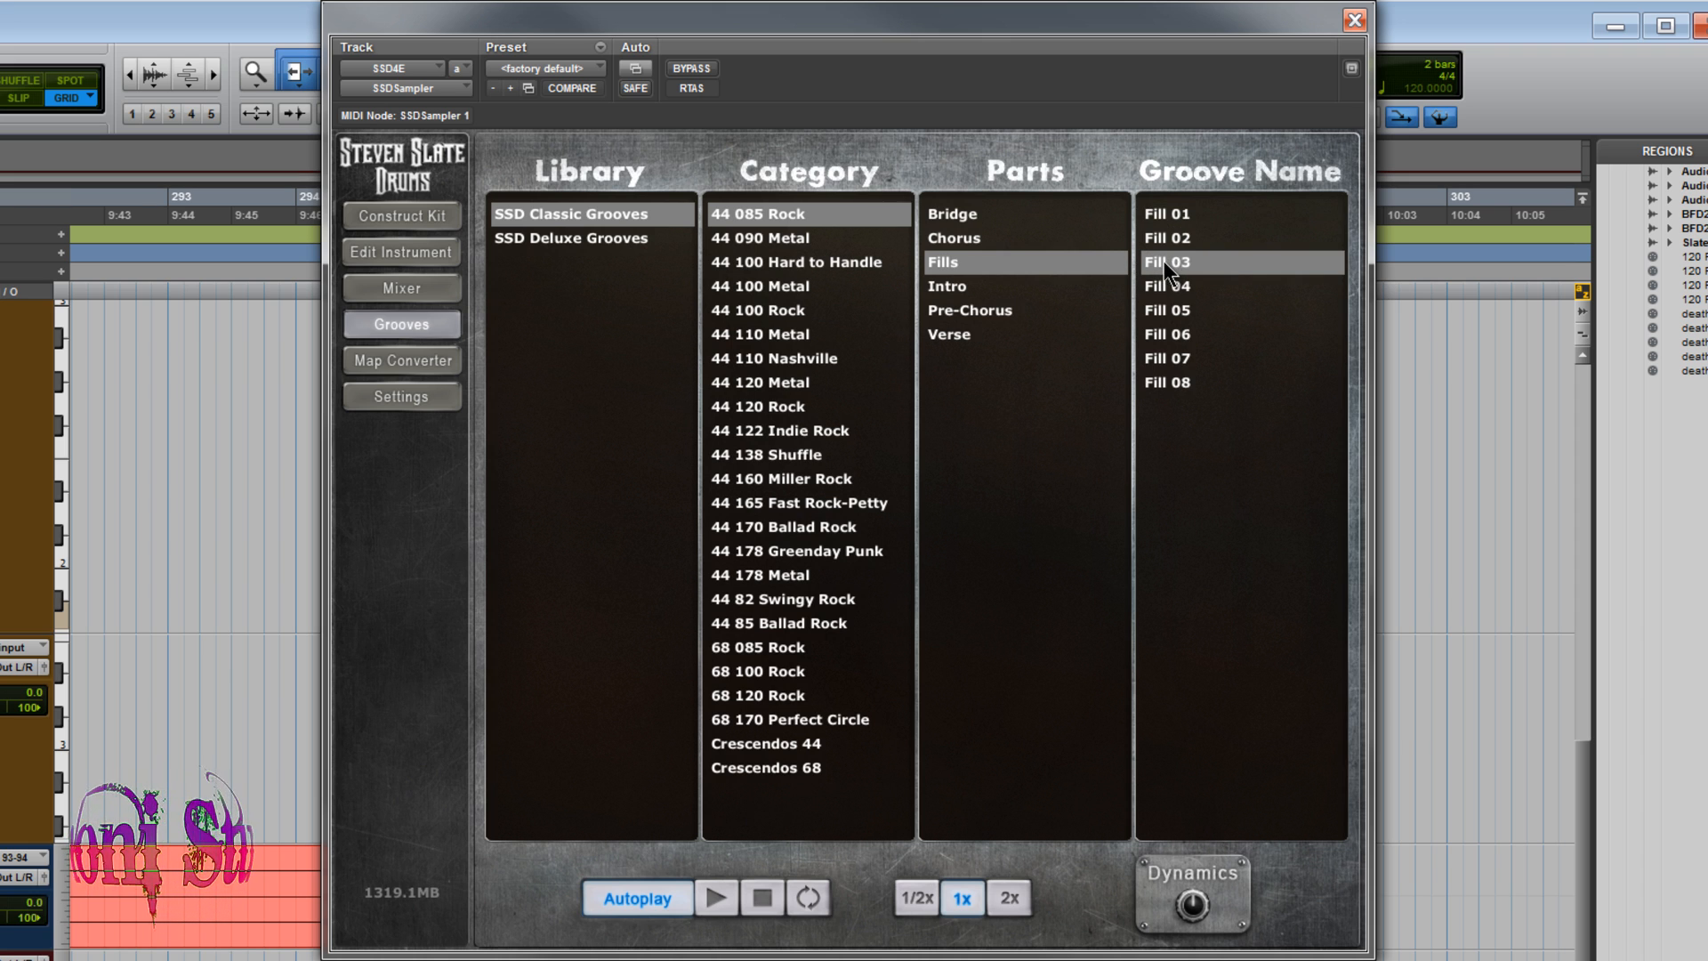
{"action": "left_click", "coordinate": [806, 895]}
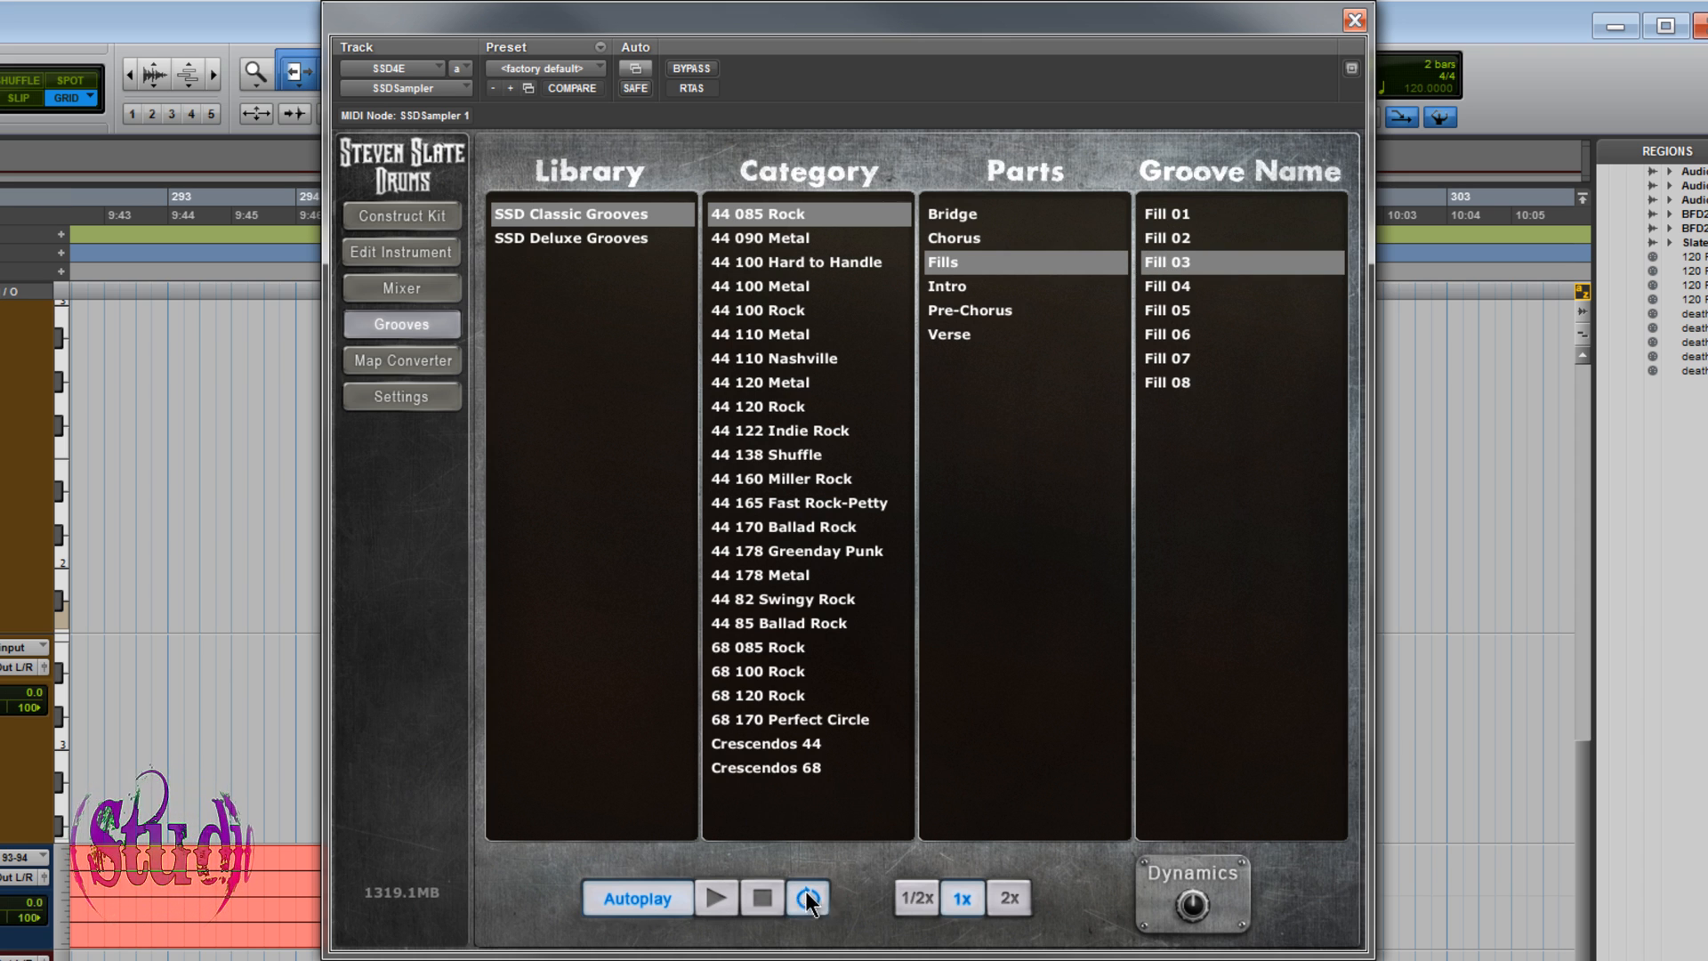
Try the Essential kit presets EST Dry 70's, EST Ballad, EST Metal 02 and EST Rock 01, ending with EST Metal 01 loaded.
{"action": "left_click", "coordinate": [414, 215]}
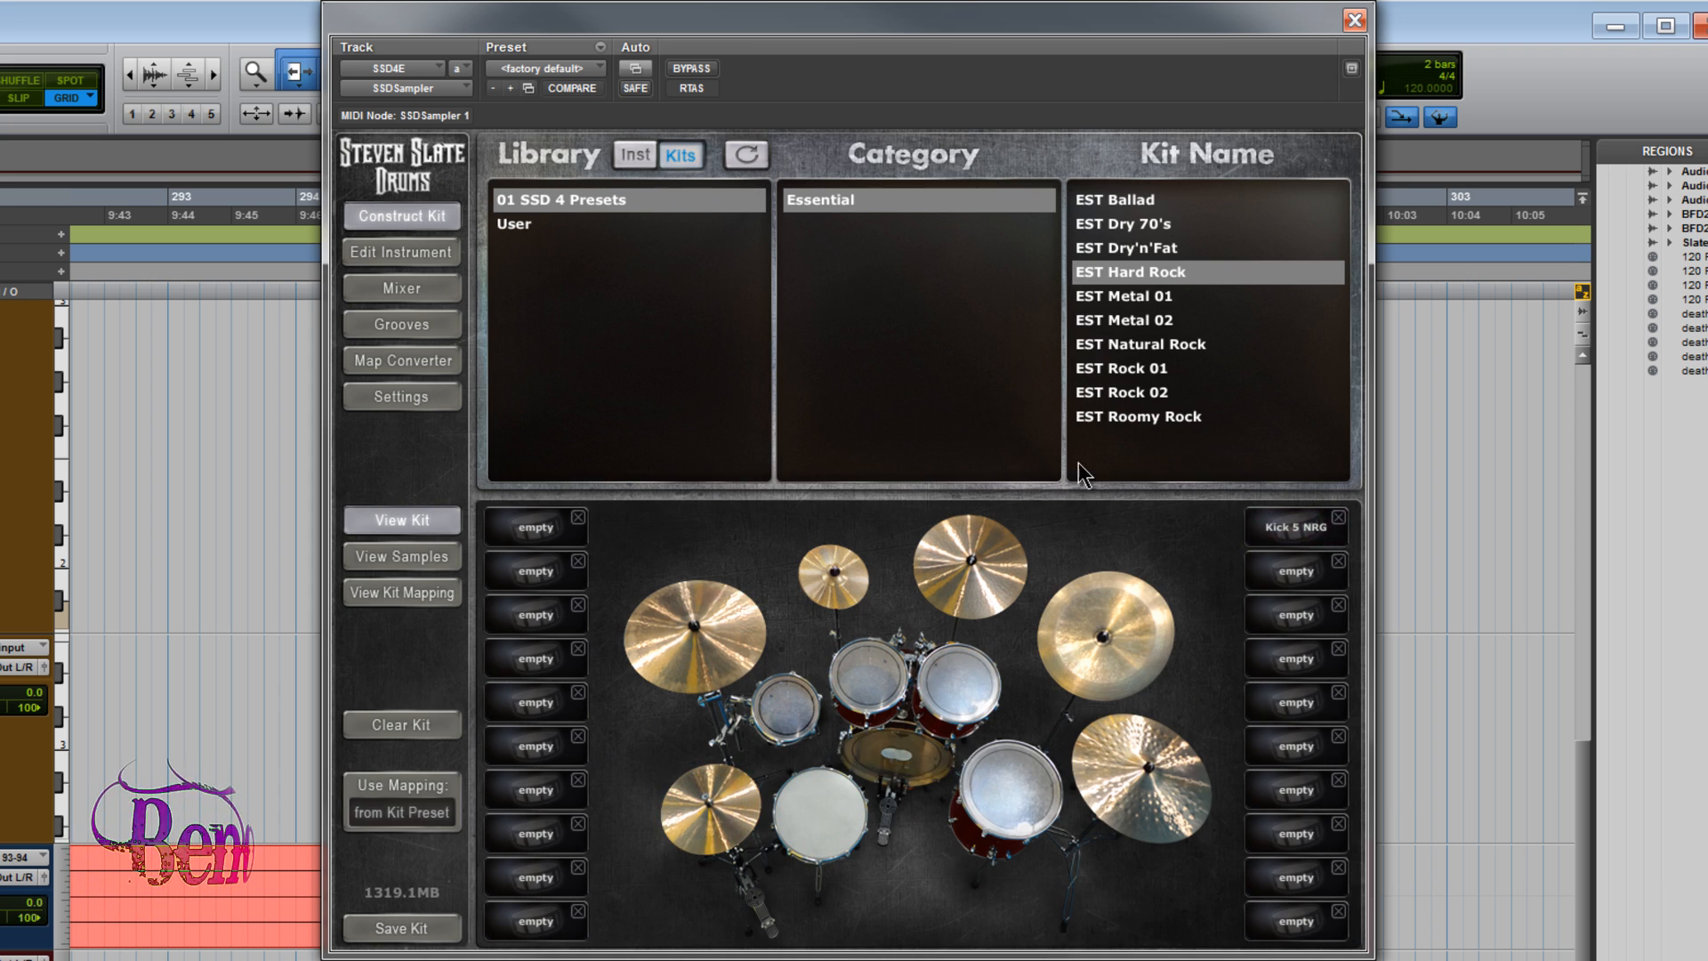
{"action": "left_click", "coordinate": [1144, 226]}
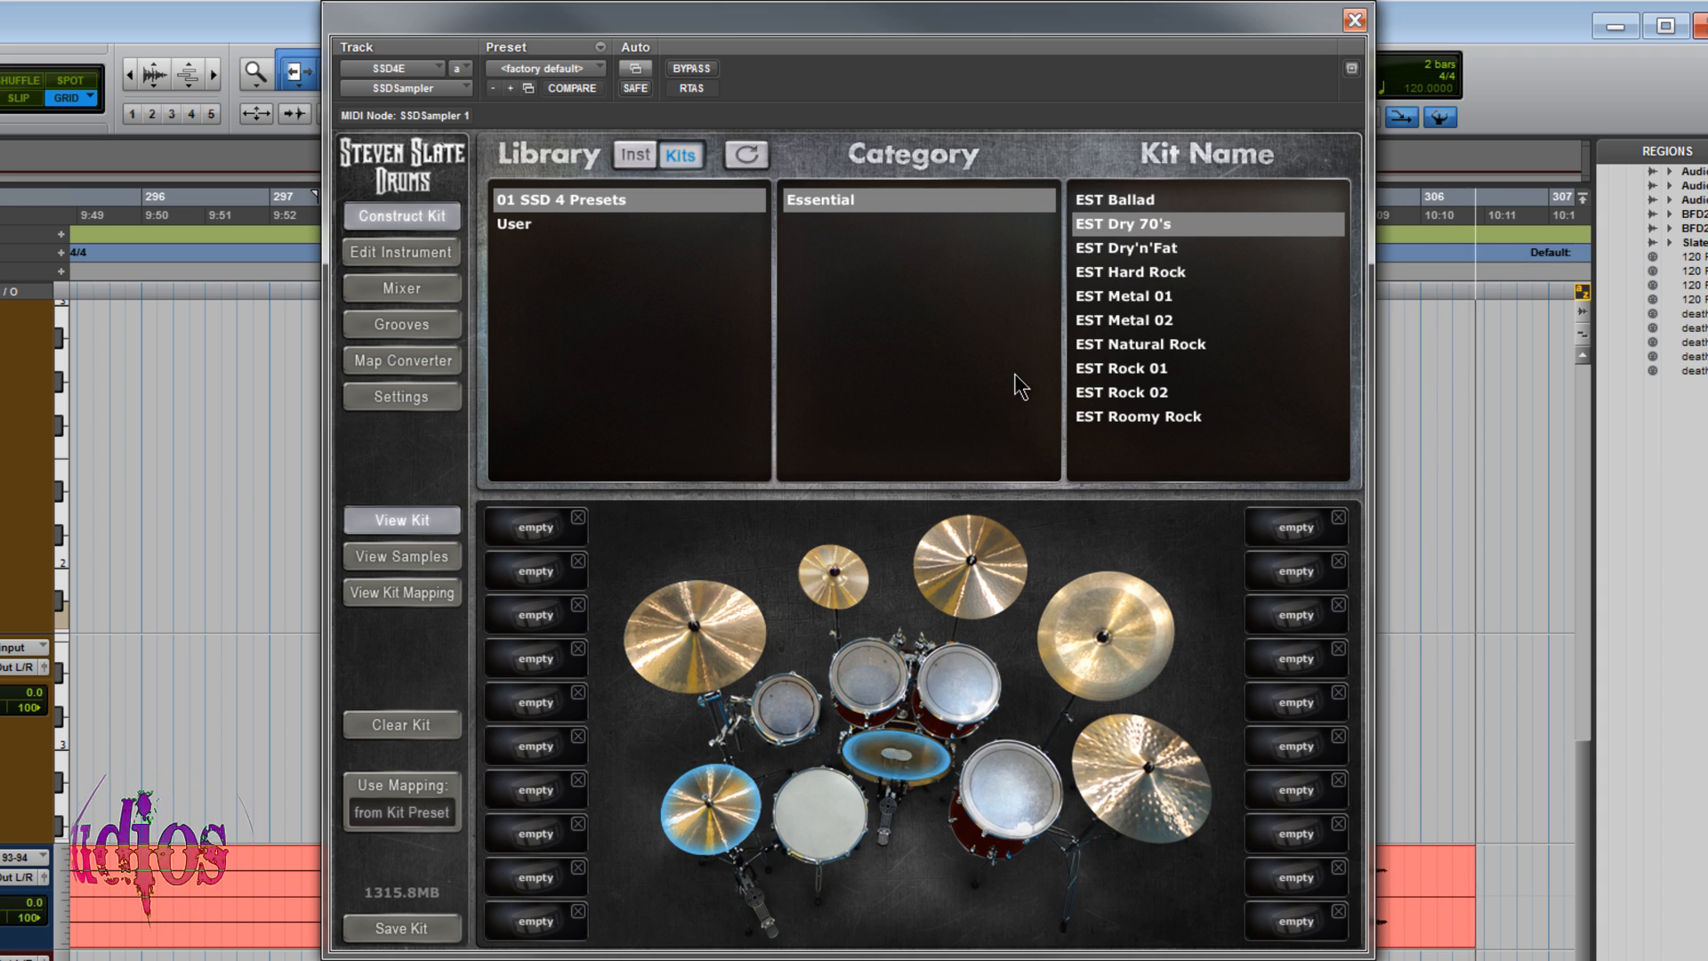
{"action": "left_click", "coordinate": [1120, 203]}
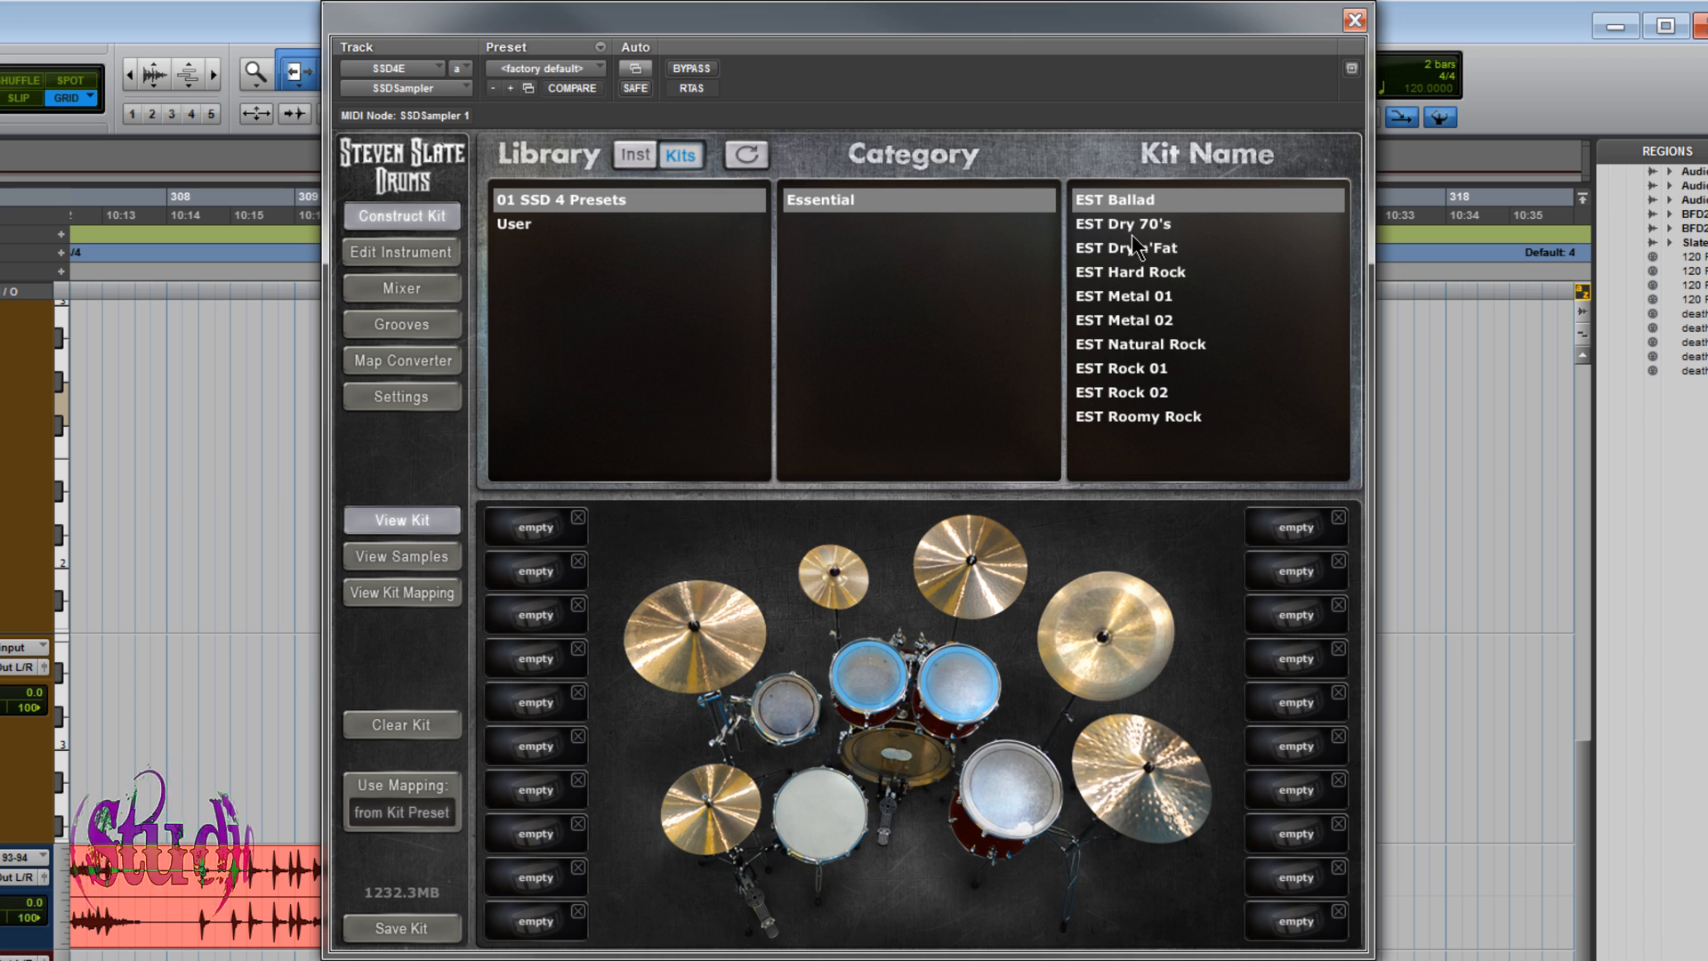
{"action": "left_click", "coordinate": [1113, 328]}
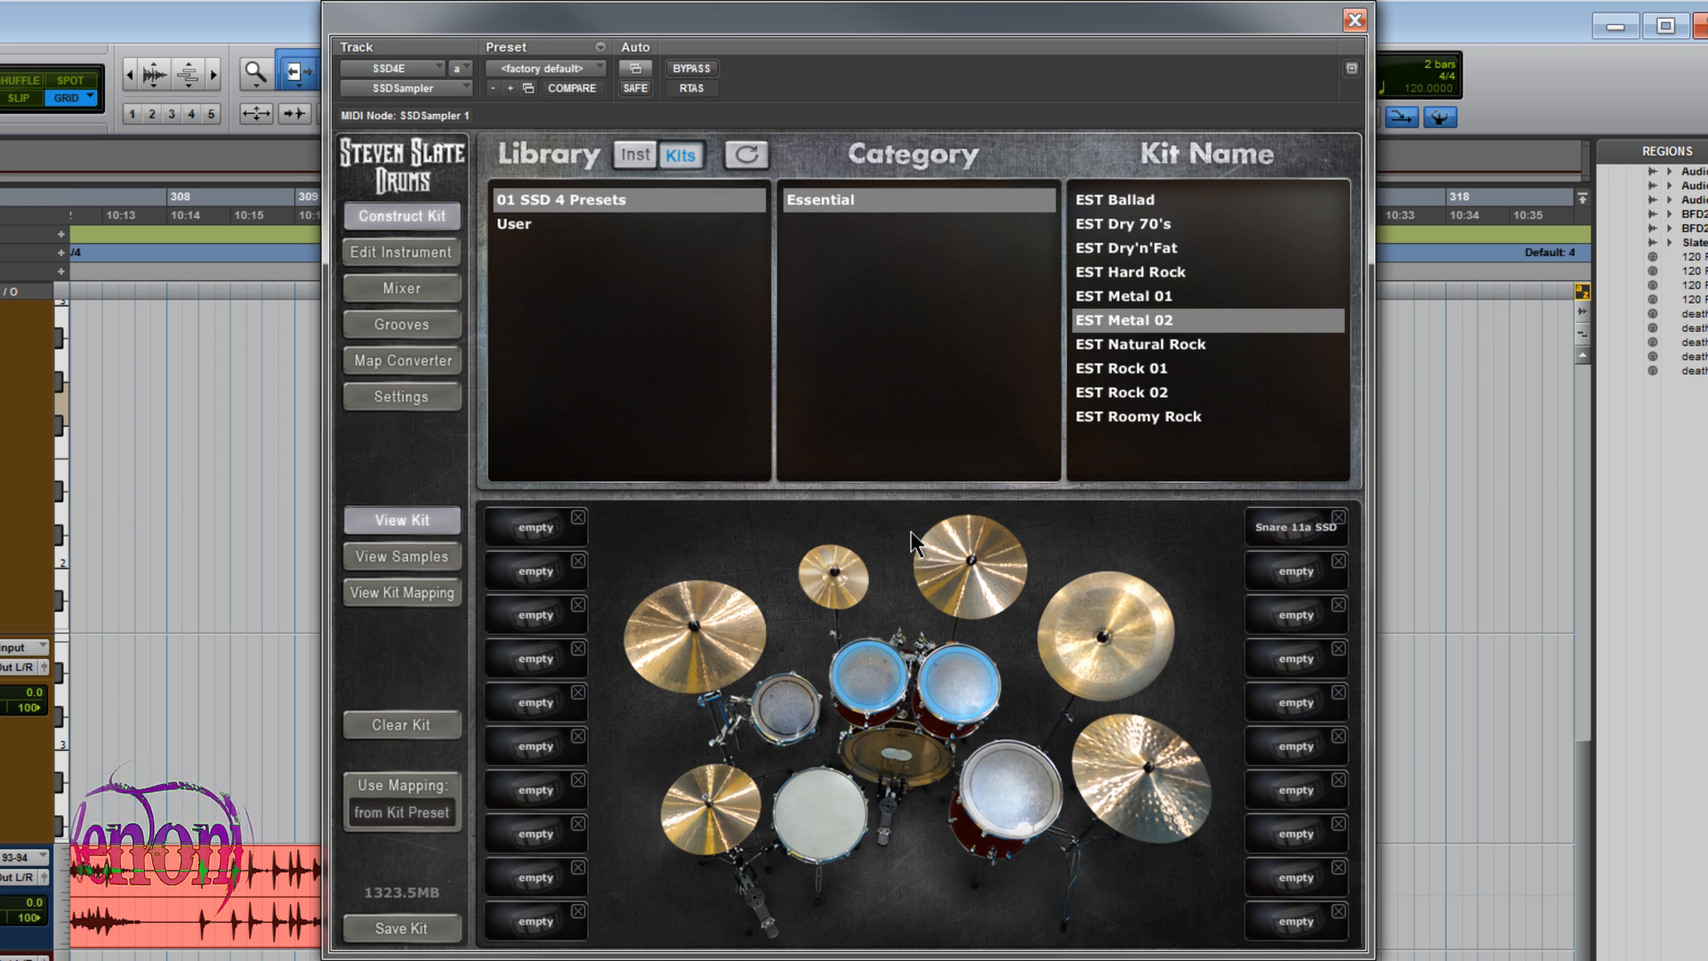
{"action": "left_click", "coordinate": [1129, 370]}
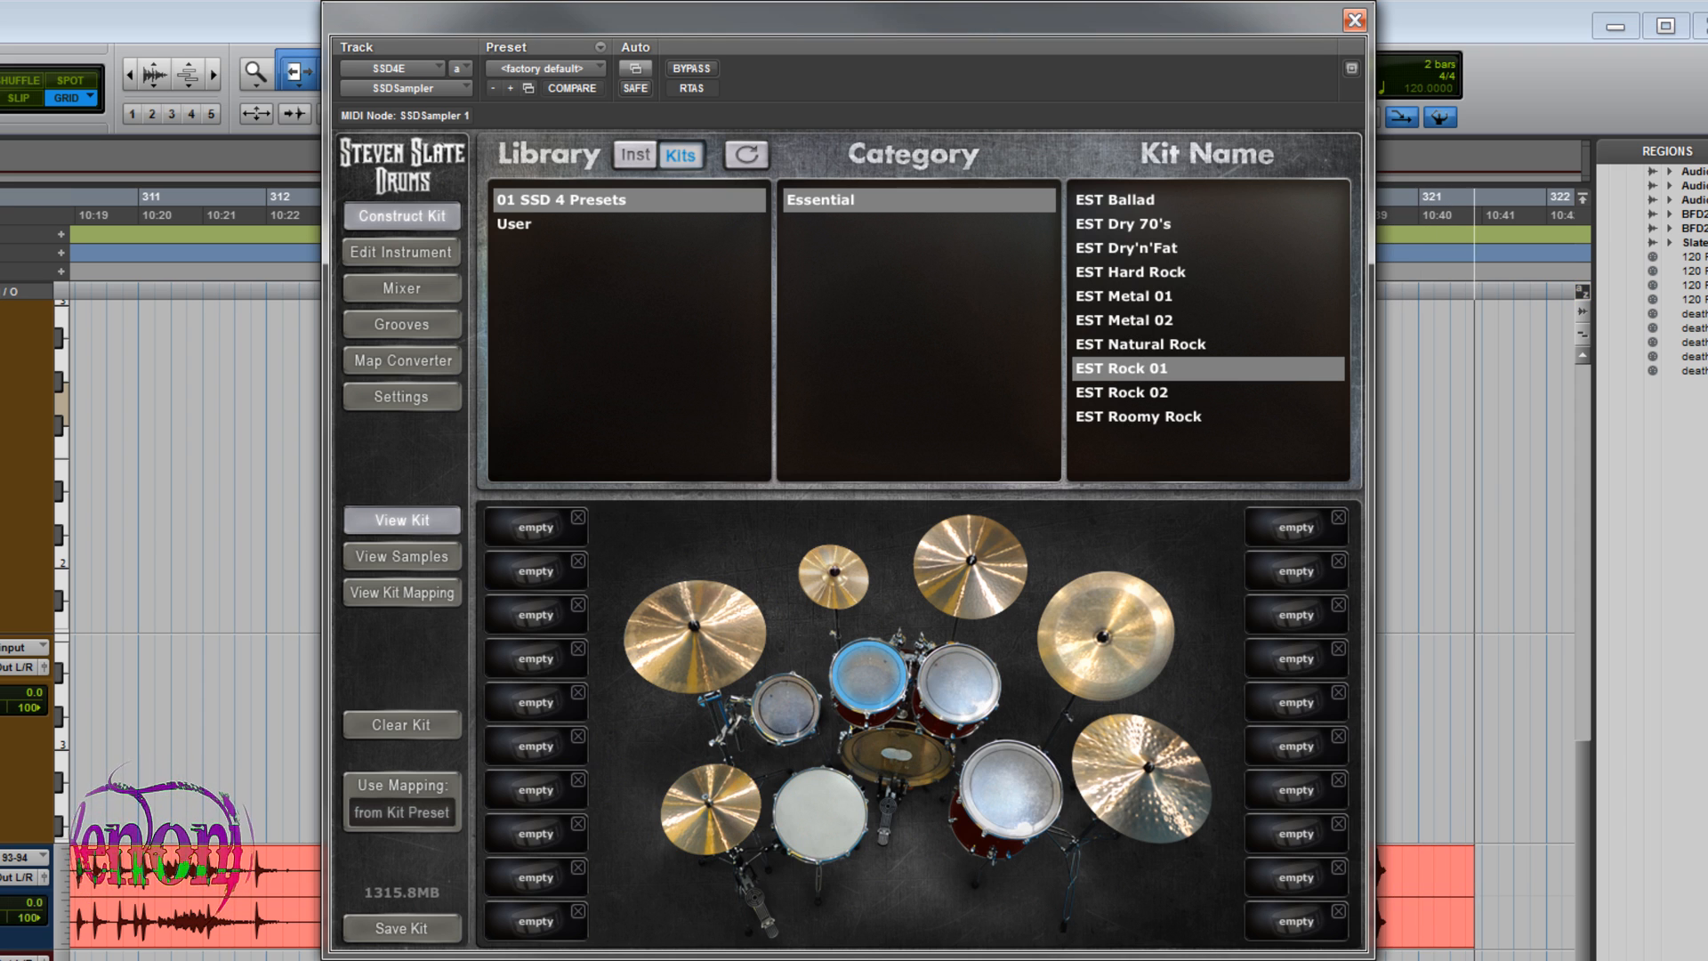
{"action": "left_click", "coordinate": [1125, 301]}
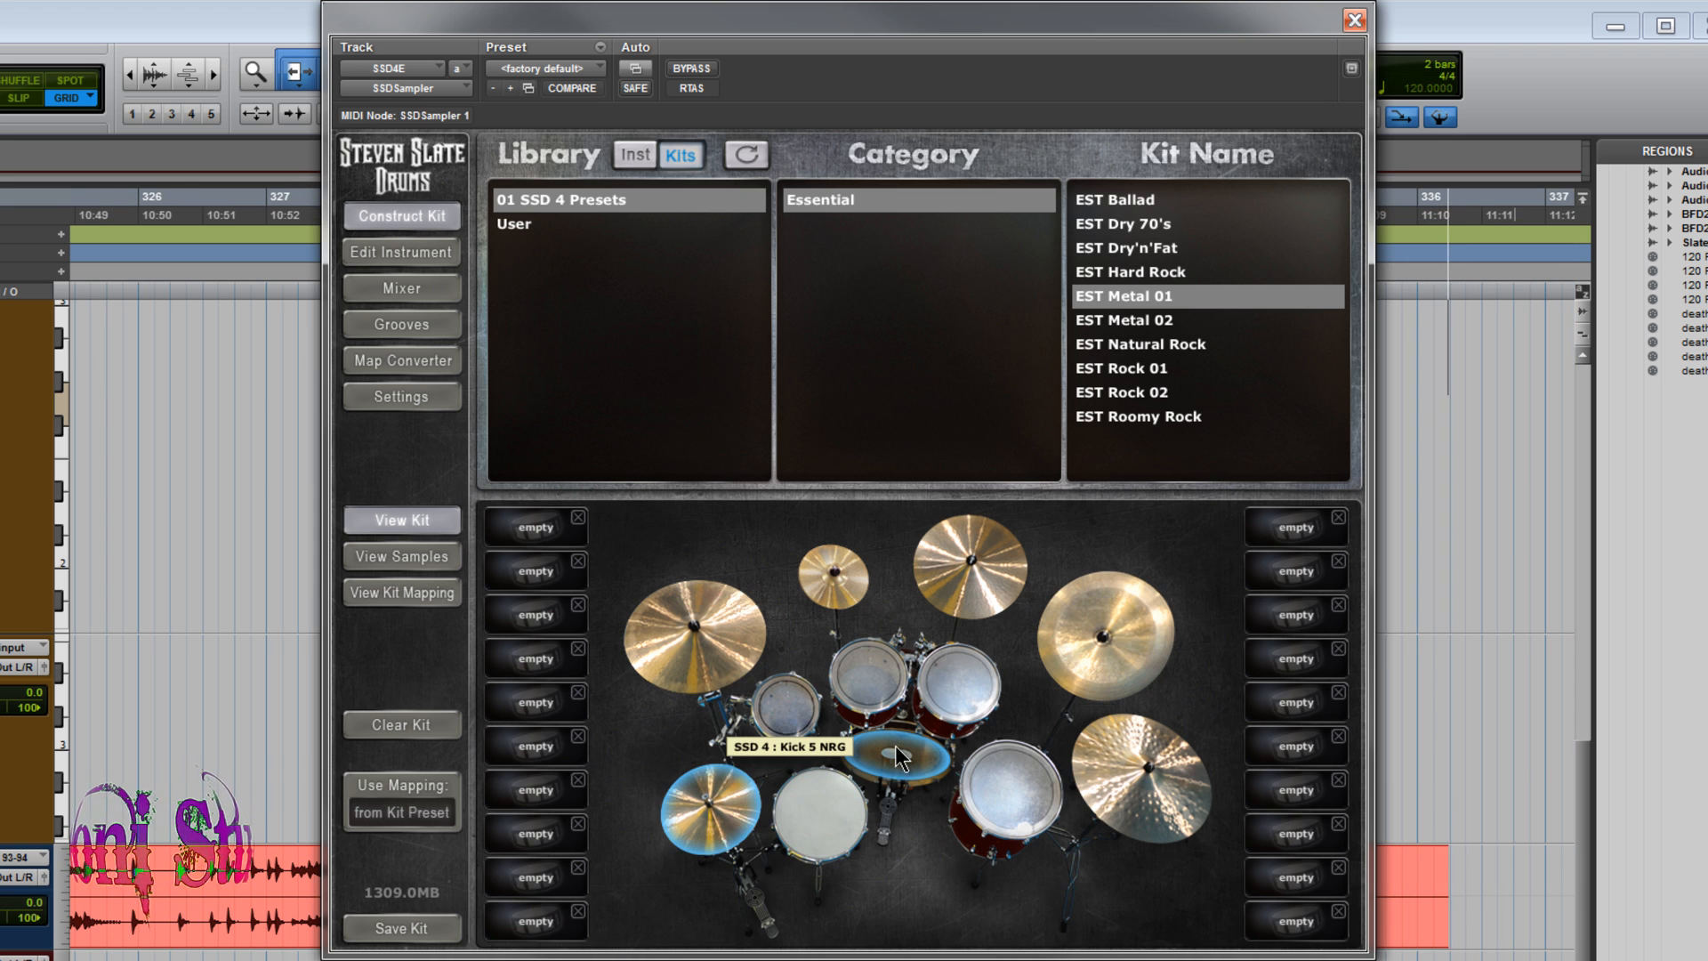
Add Kick Yamaha Beech 22 Soft from SSD 4 Deluxe to the second empty slot beside the kit and check its mixer channel.
{"action": "left_click", "coordinate": [623, 148]}
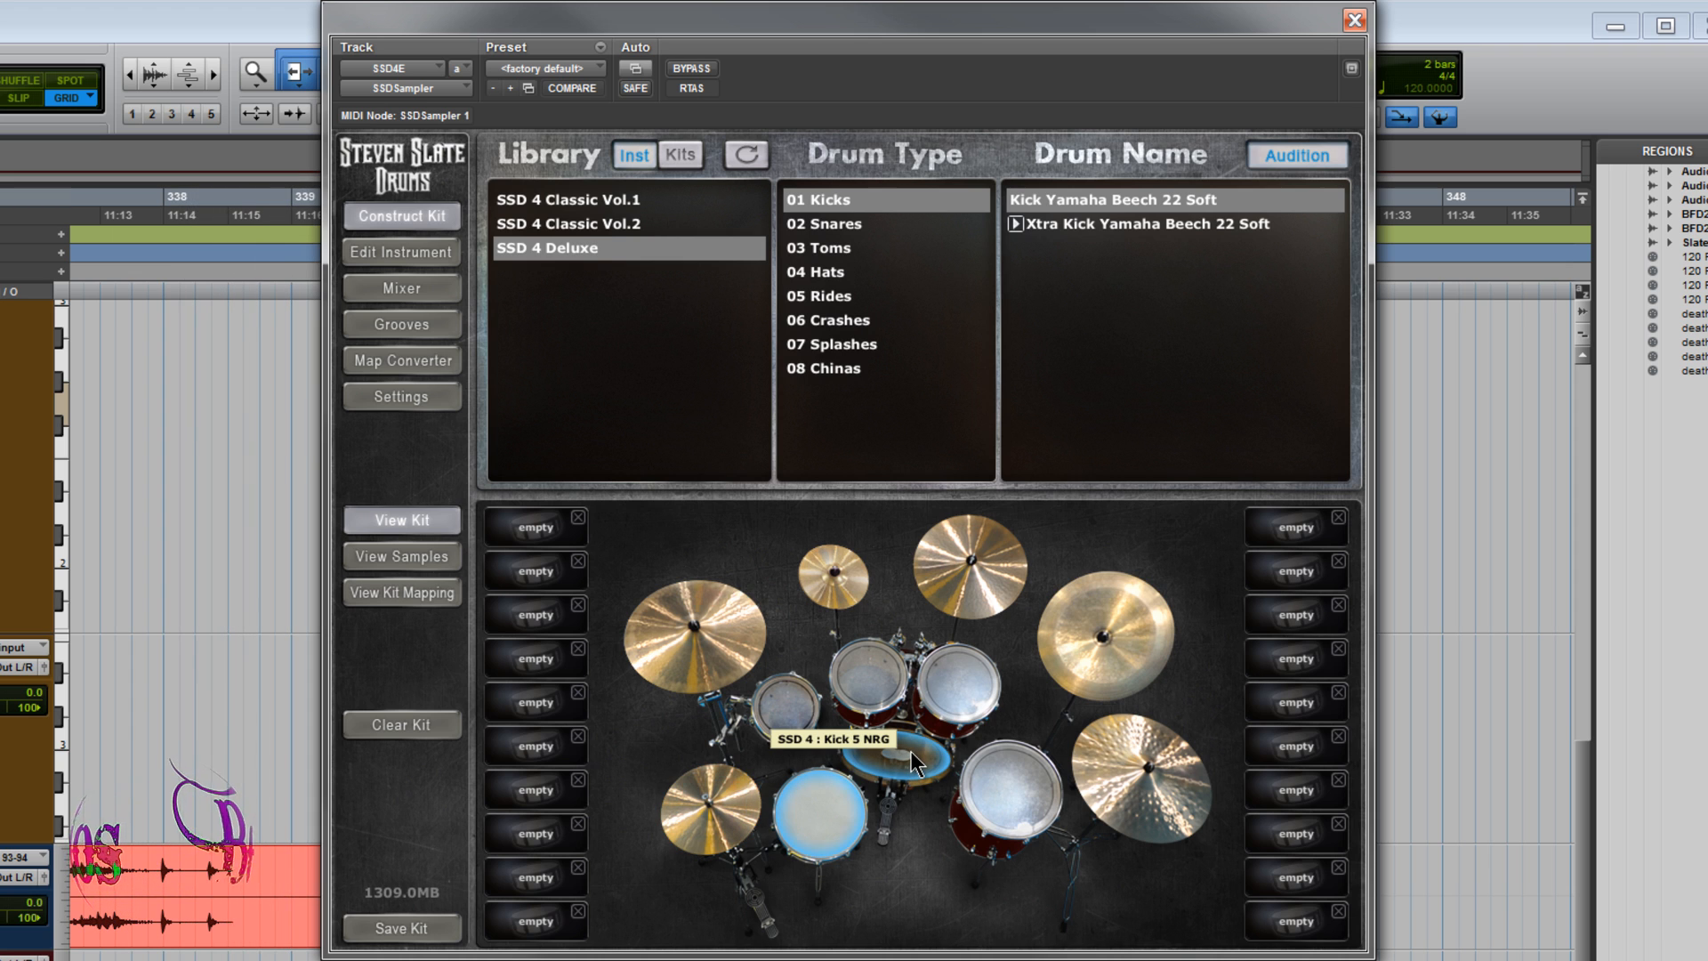
{"action": "left_click", "coordinate": [608, 228]}
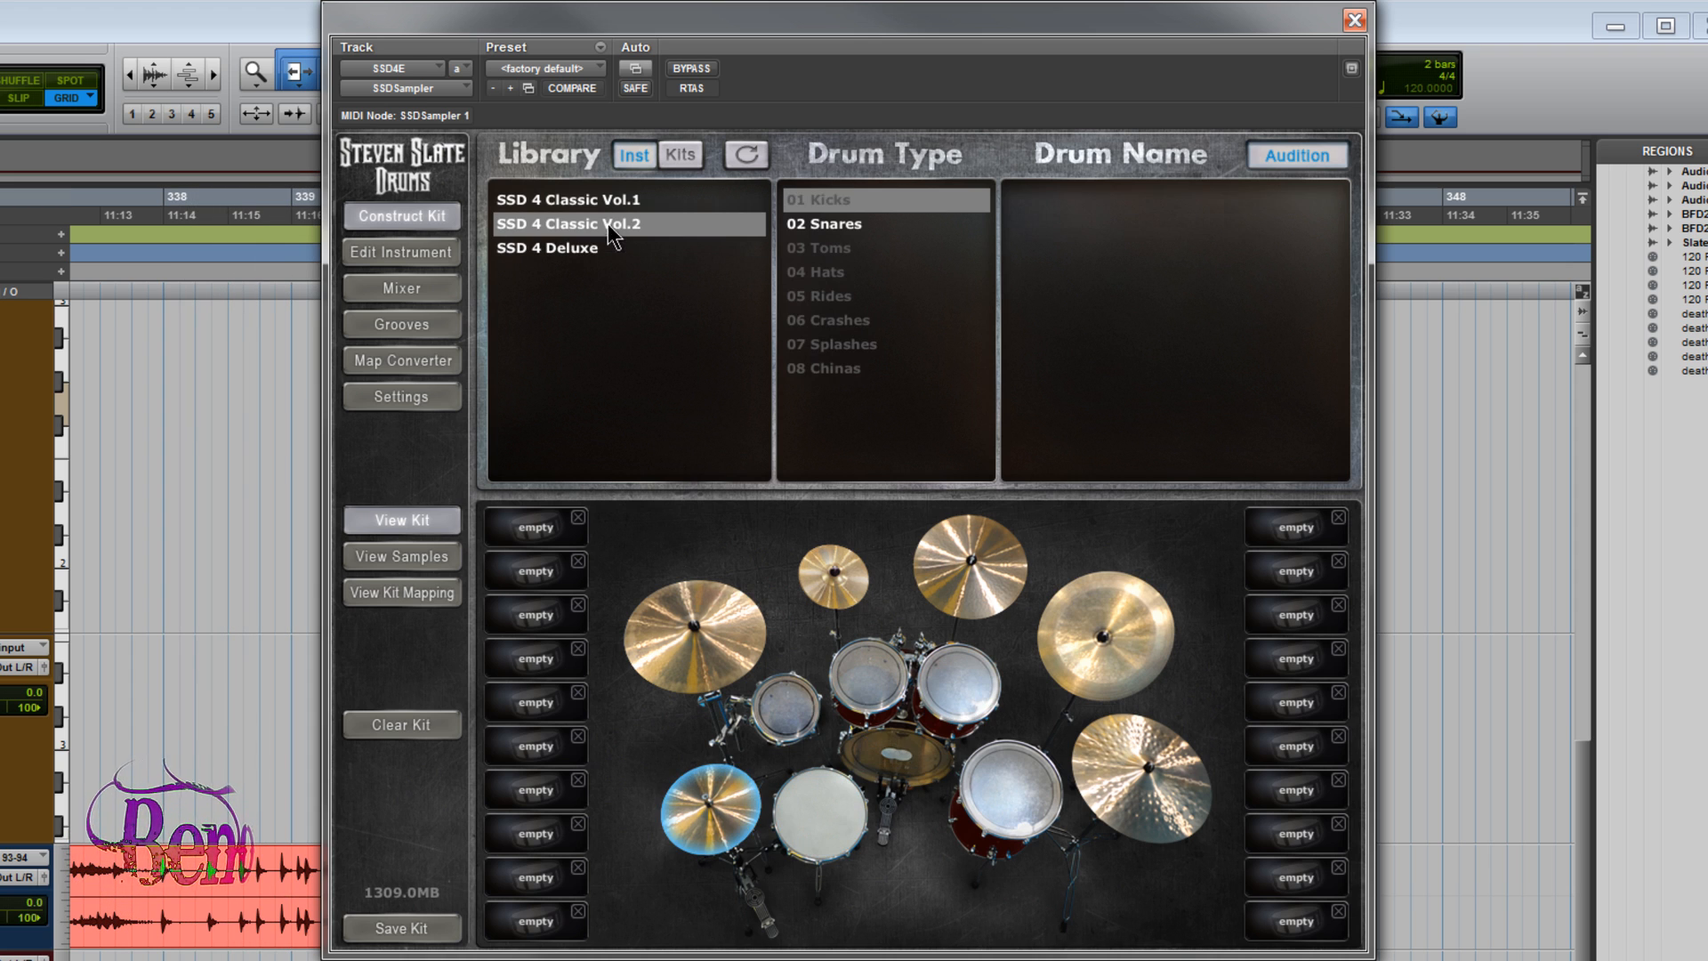
{"action": "left_click", "coordinate": [626, 203]}
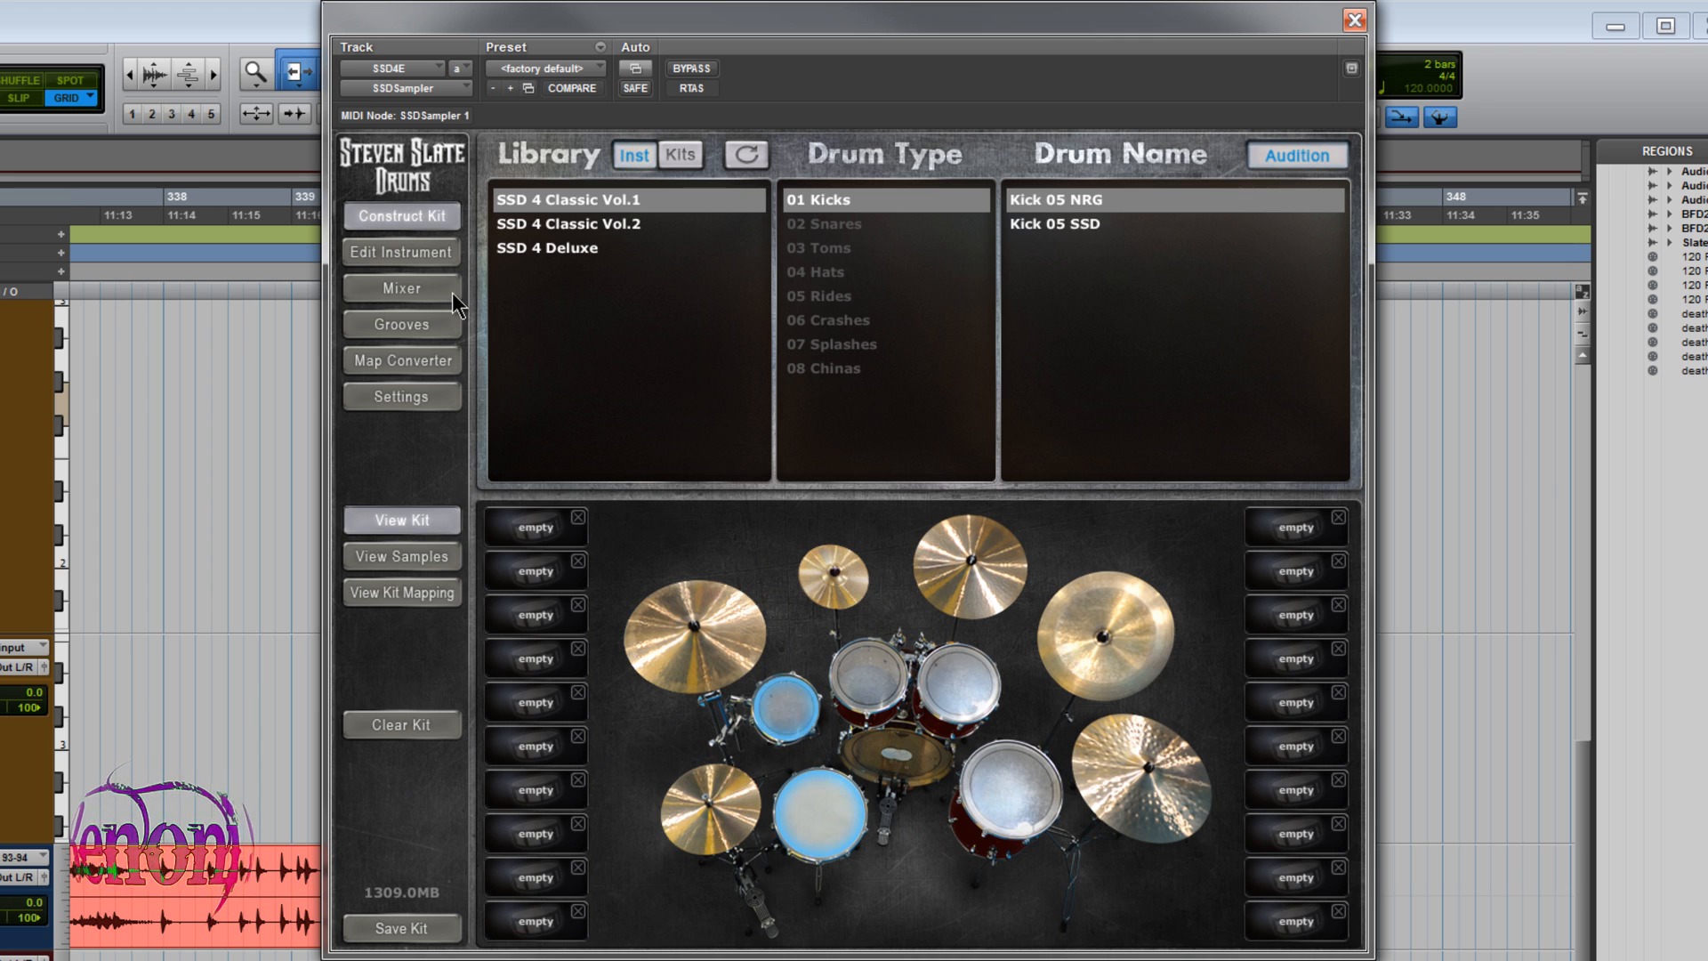
{"action": "left_click", "coordinate": [595, 249]}
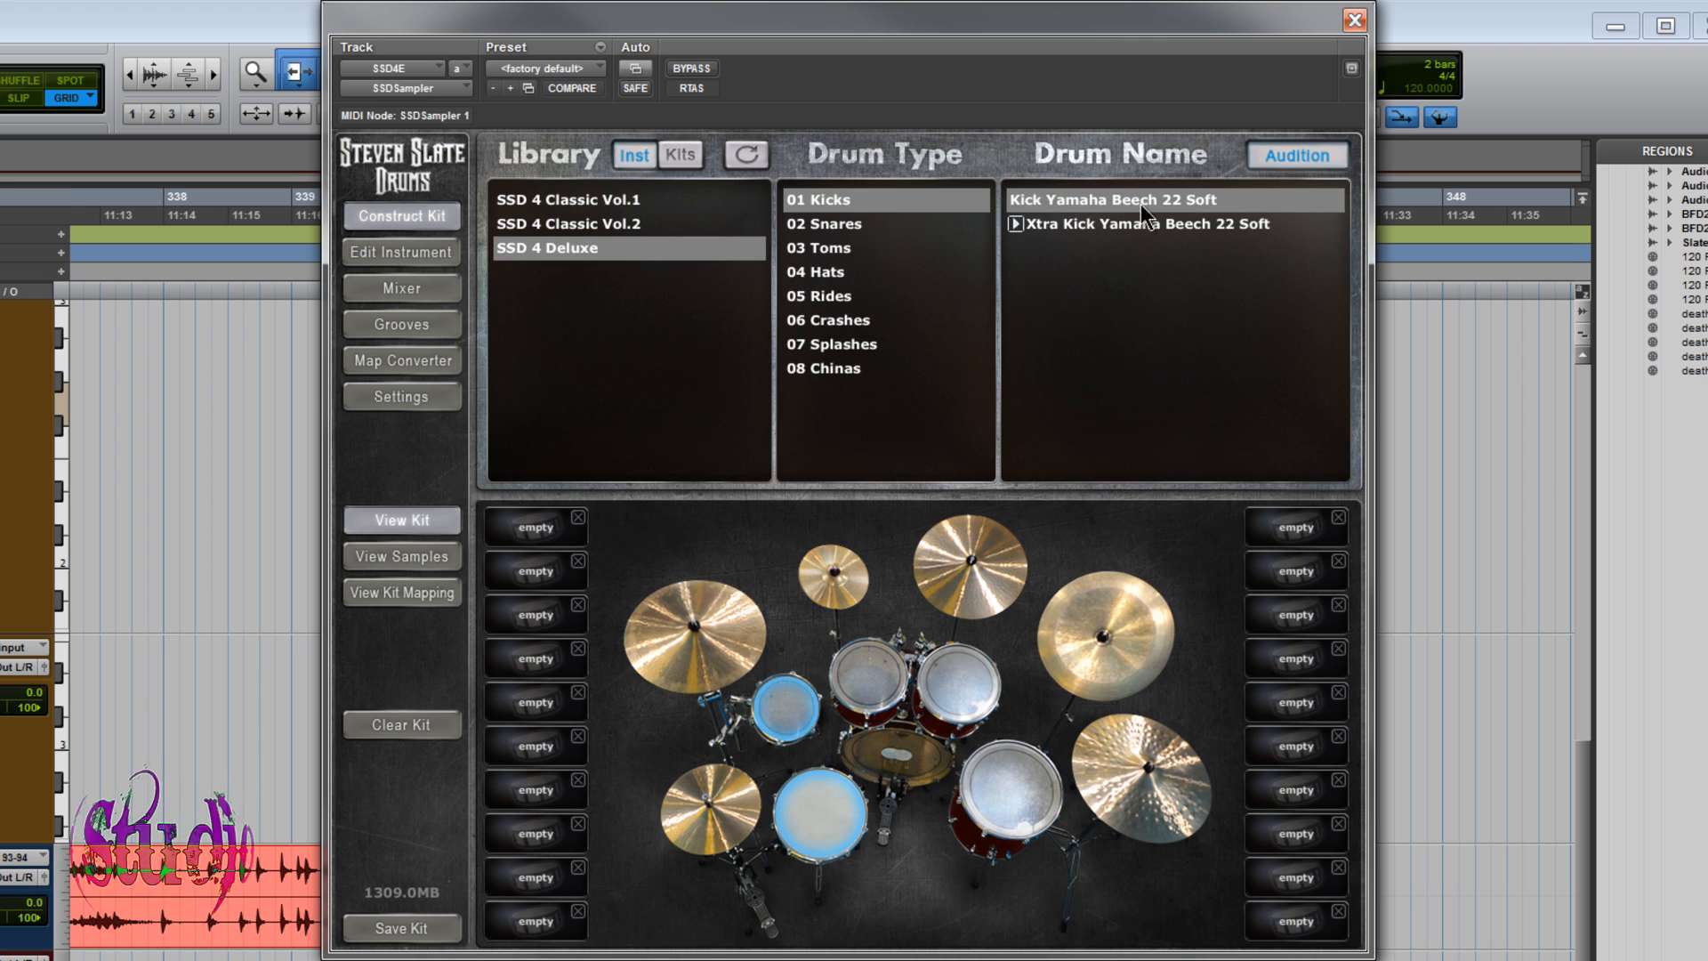
{"action": "left_click_drag", "start_coordinate": [1117, 196], "coordinate": [1276, 580]}
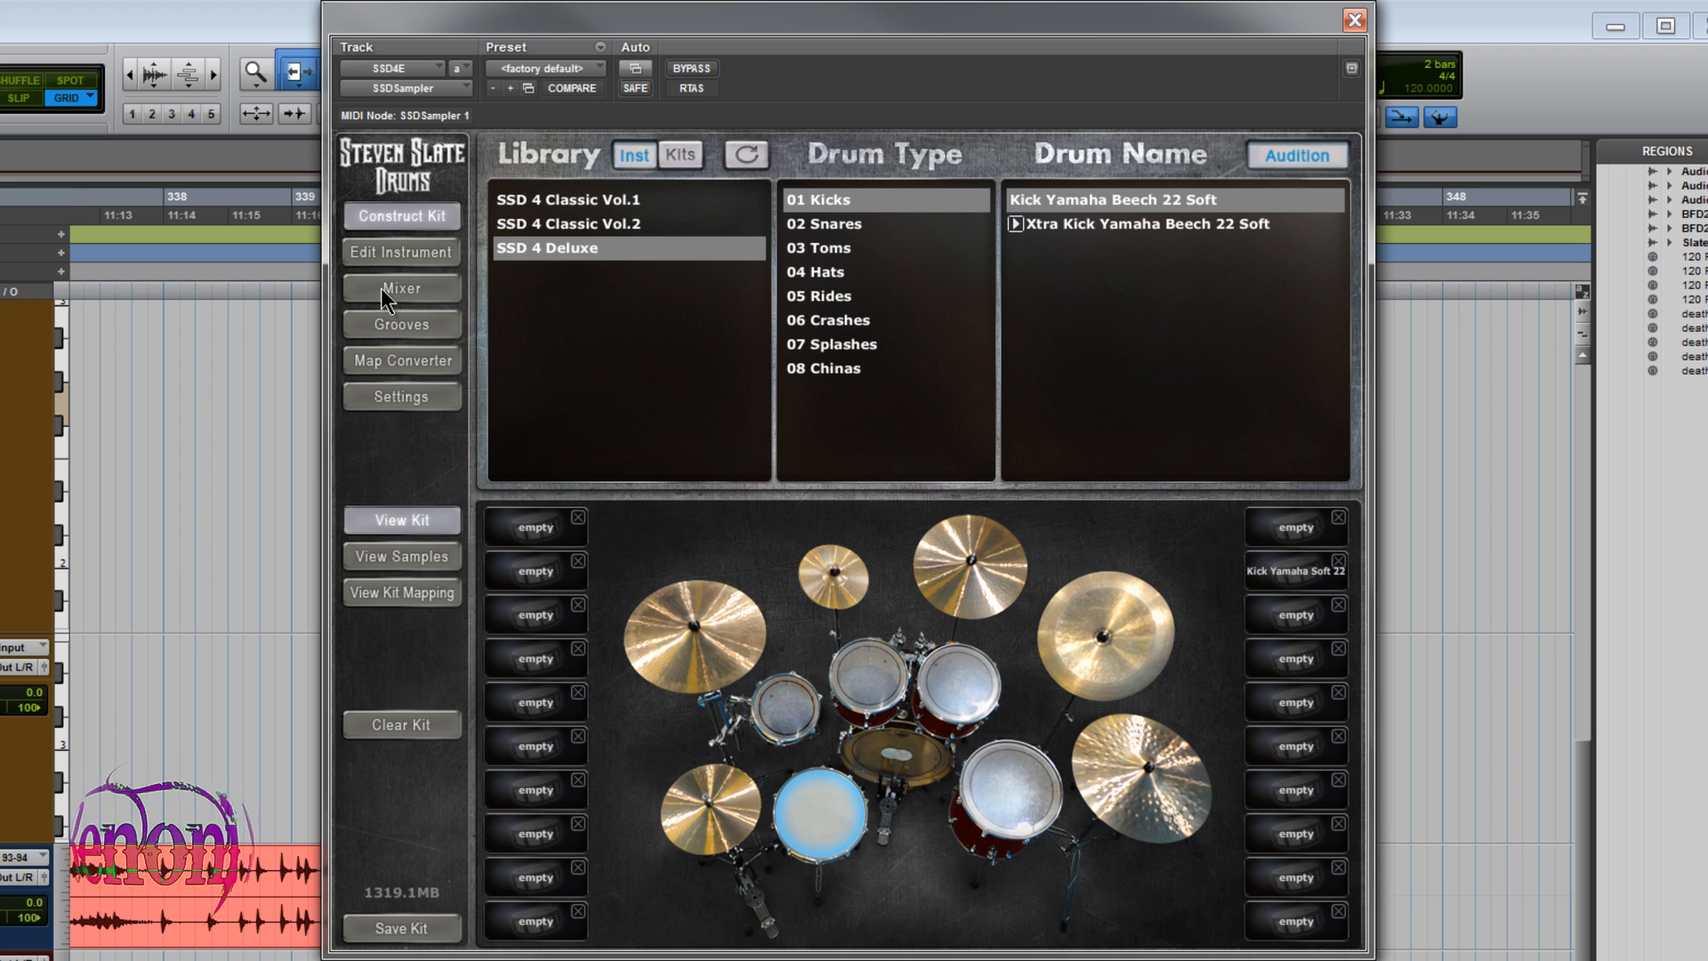
{"action": "left_click", "coordinate": [427, 324]}
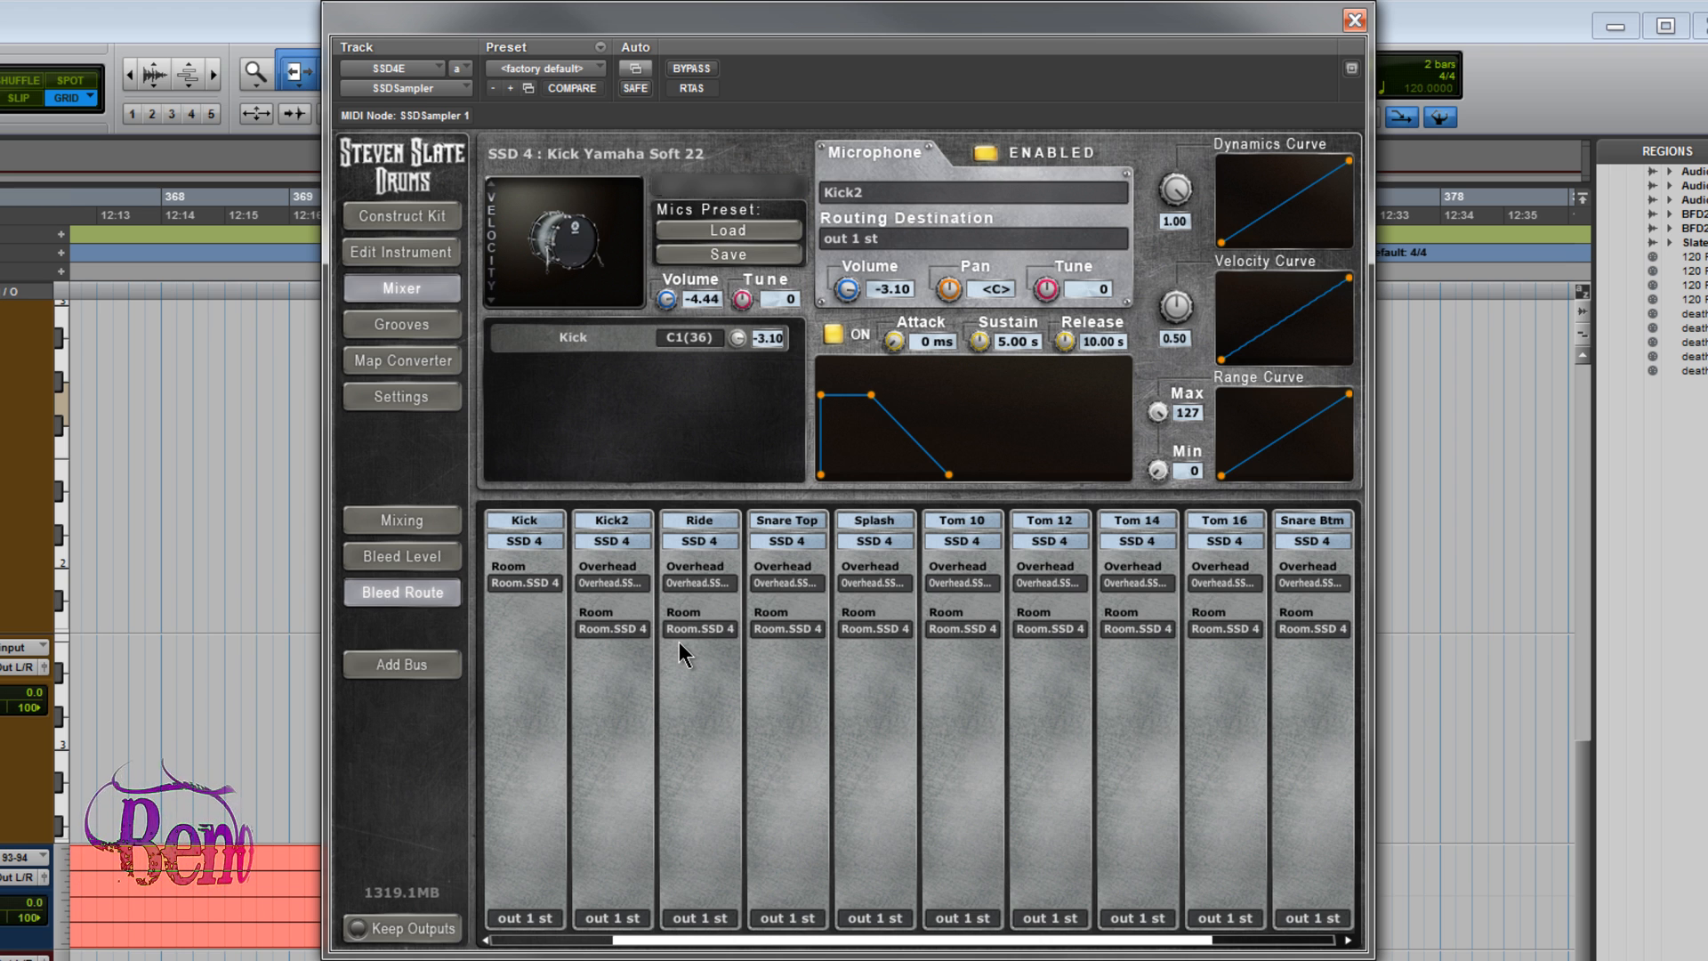
{"action": "left_click", "coordinate": [432, 220]}
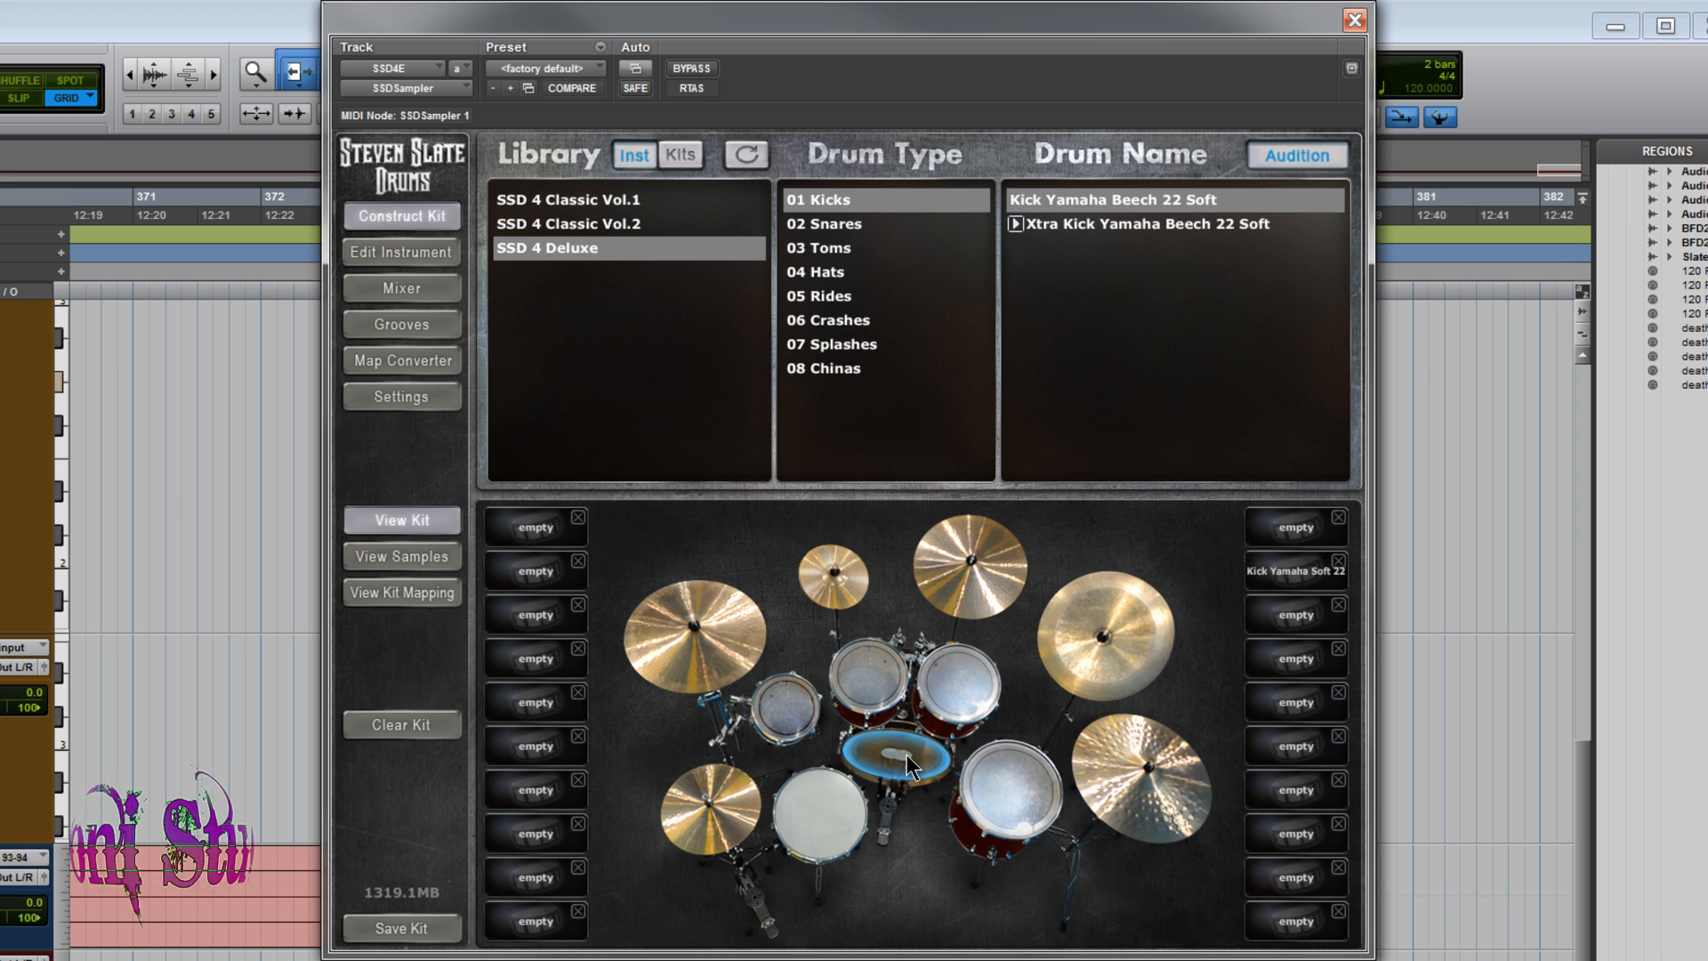
Move the drum plug-in window aside and open BFD2 to look over its mixer channels and kit page.
{"action": "left_click_drag", "start_coordinate": [1192, 39], "coordinate": [1546, 35]}
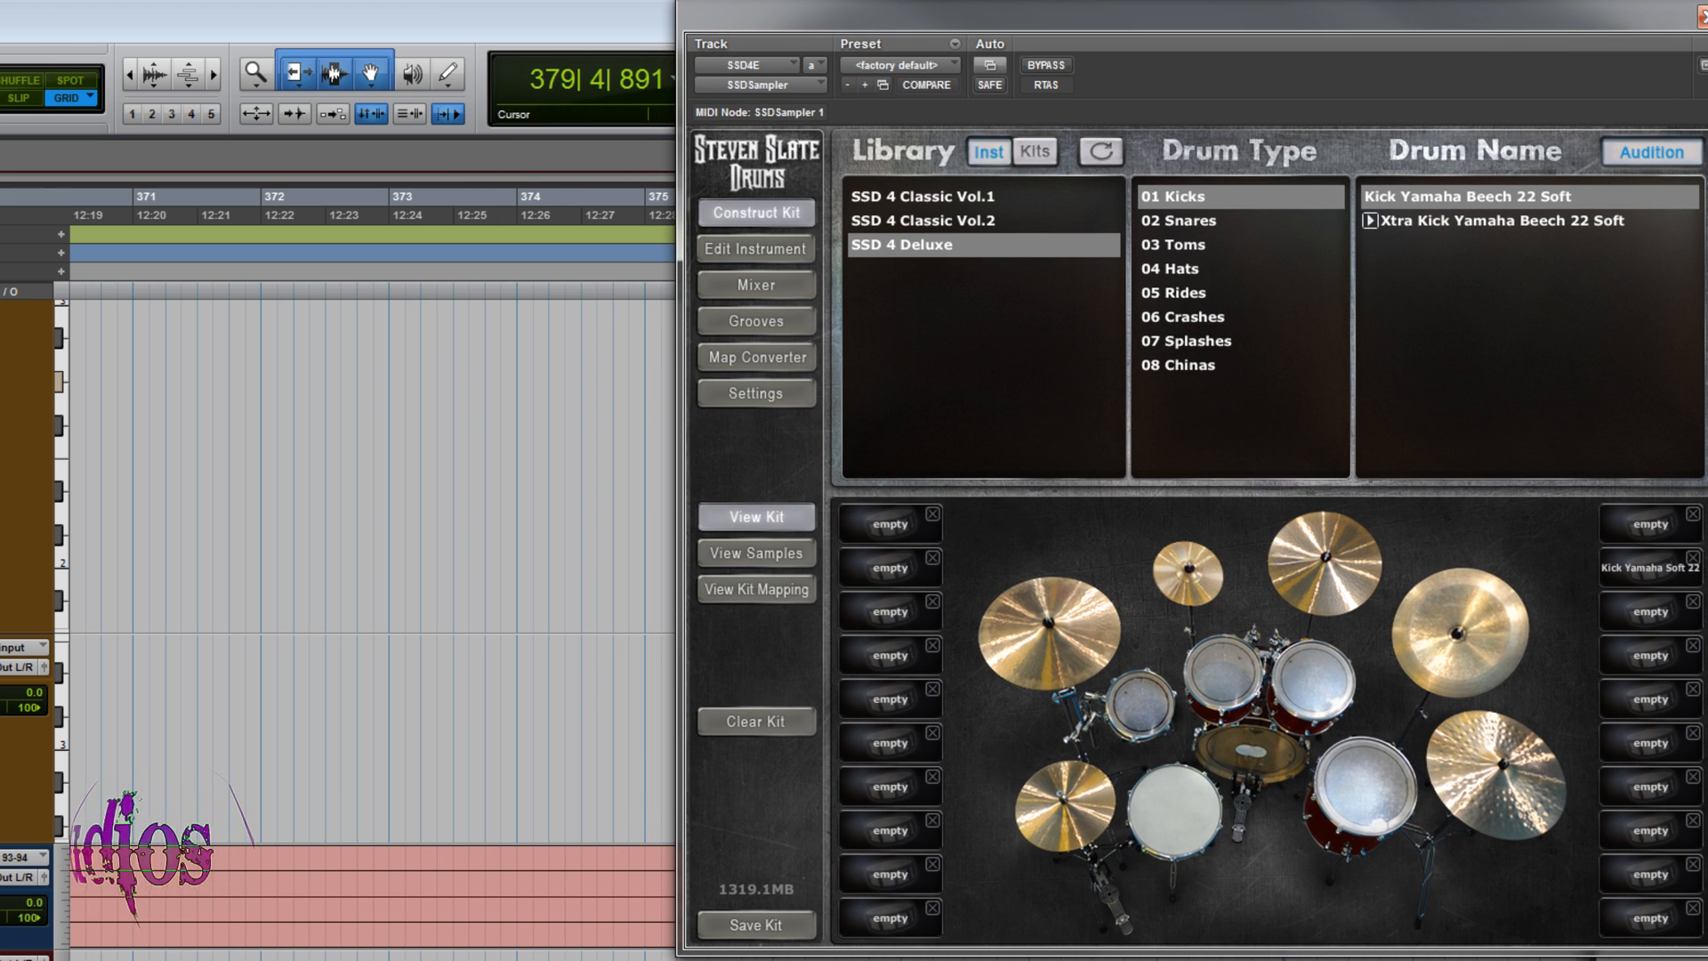
{"action": "left_click", "coordinate": [2, 650]}
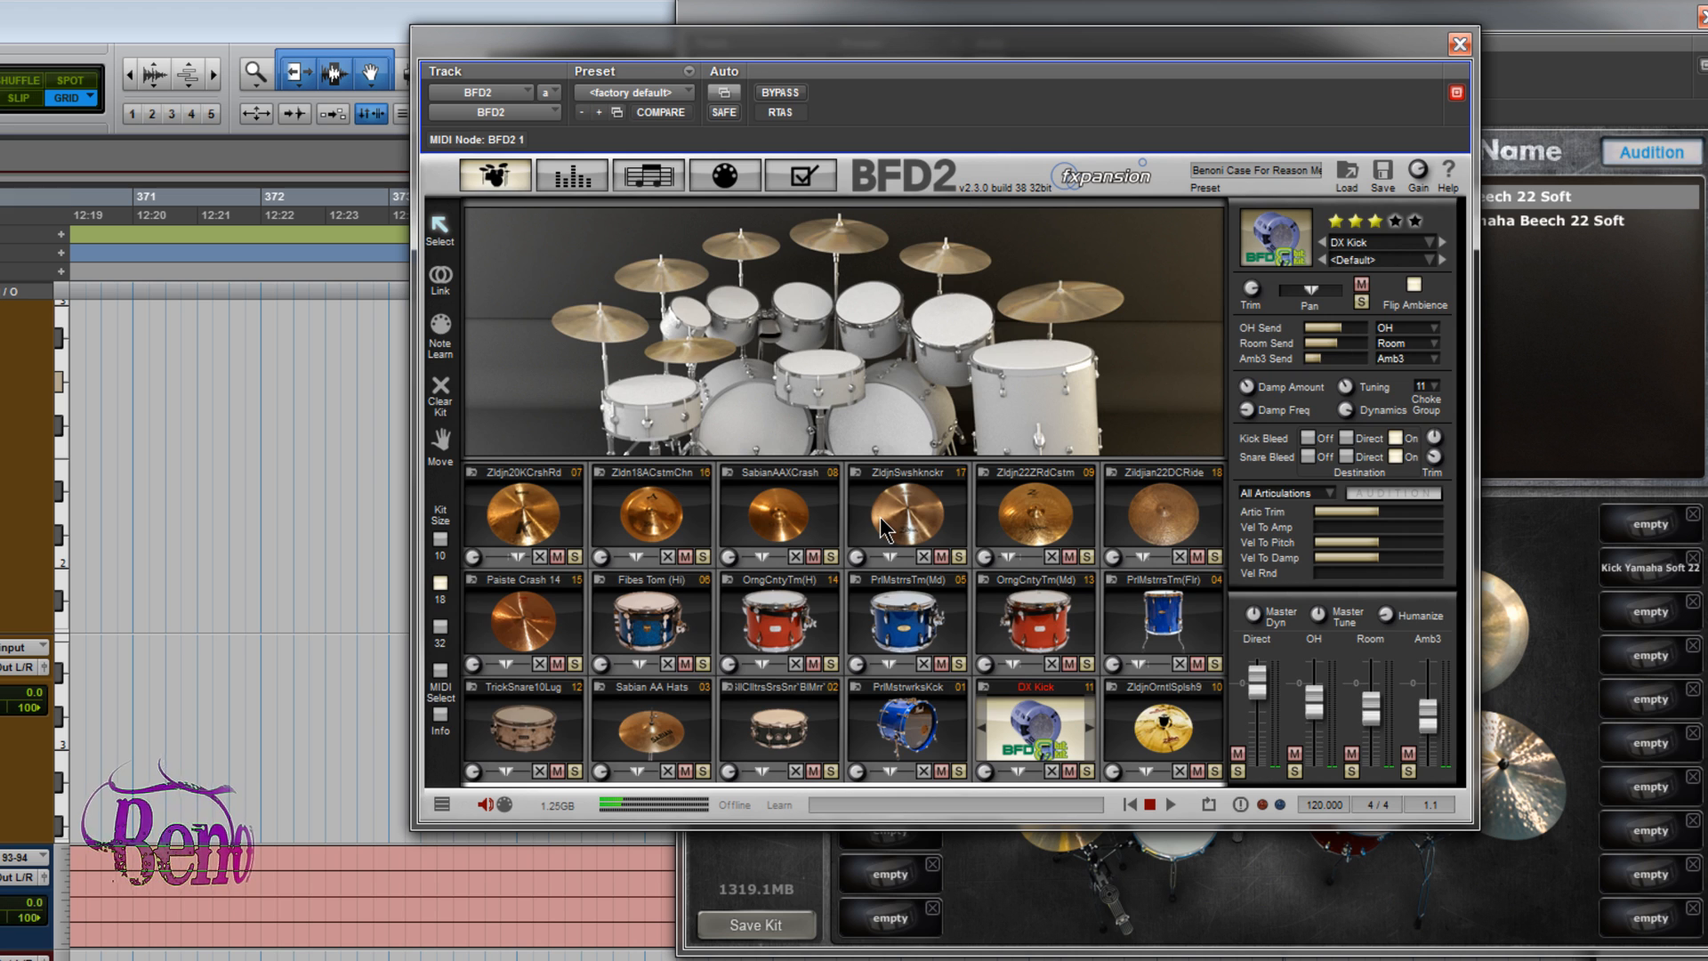
{"action": "left_click", "coordinate": [572, 176]}
{"action": "left_click", "coordinate": [488, 489]}
{"action": "left_click_drag", "start_coordinate": [636, 781], "coordinate": [1159, 758]}
{"action": "left_click", "coordinate": [496, 175]}
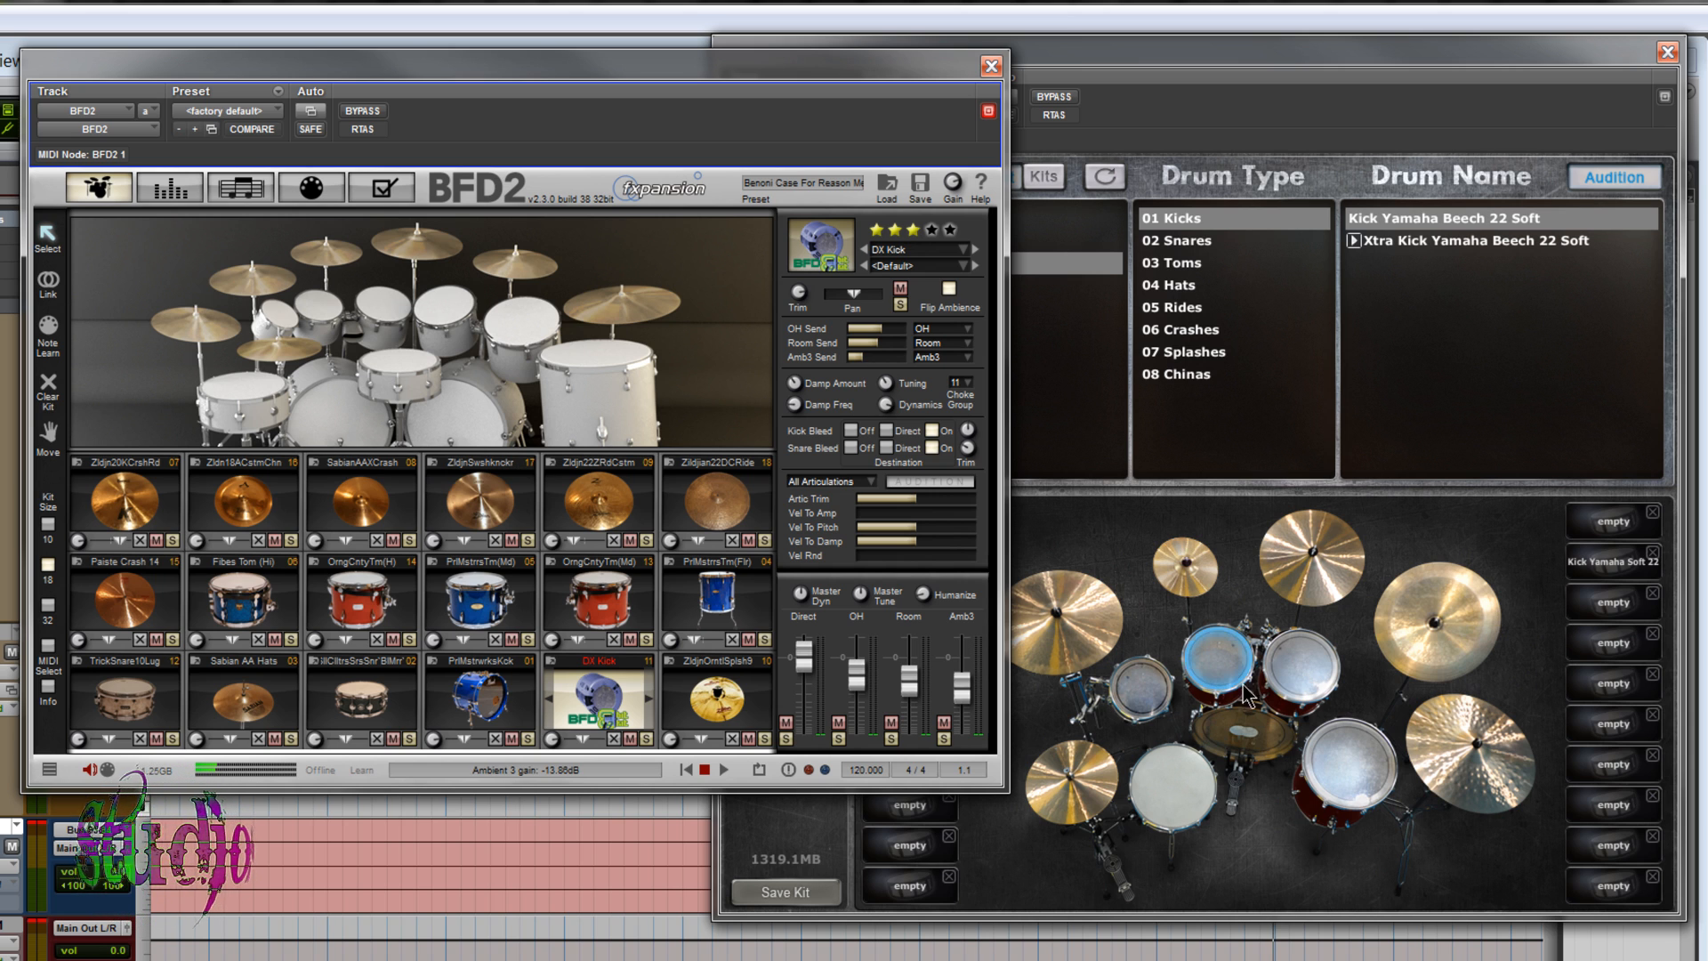
Compare the SSD 4 and BFD2 kit pages by alternating between the two plug-in windows.
{"action": "left_click", "coordinate": [1246, 104]}
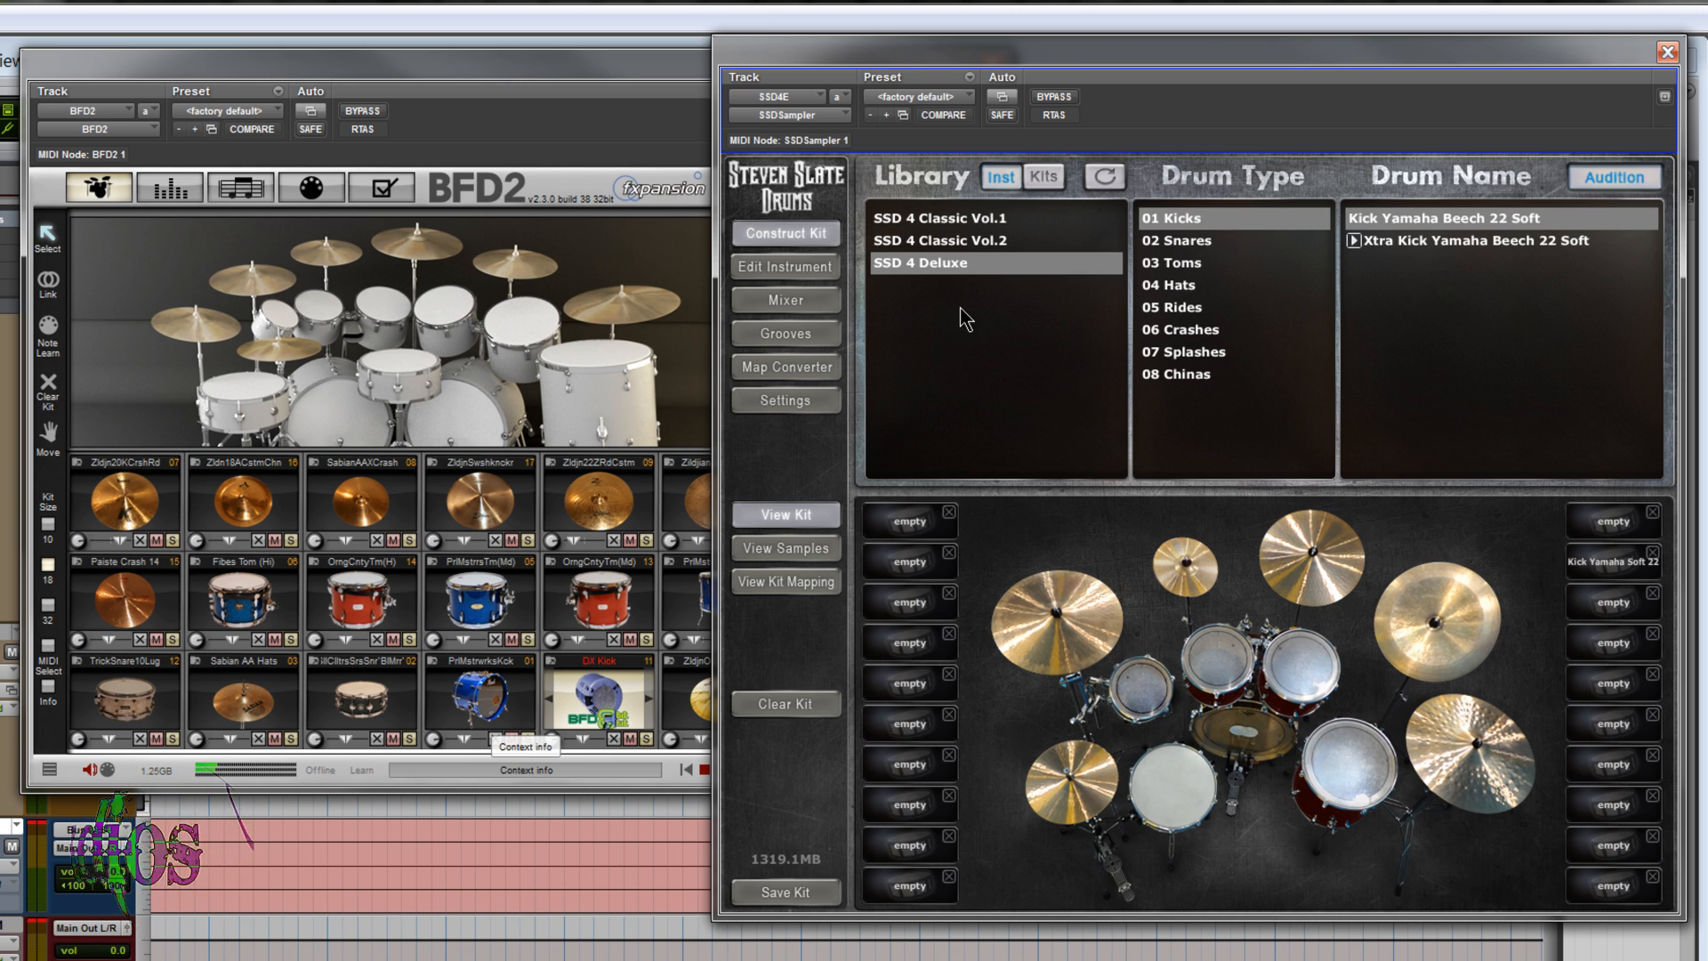
{"action": "left_click", "coordinate": [595, 120]}
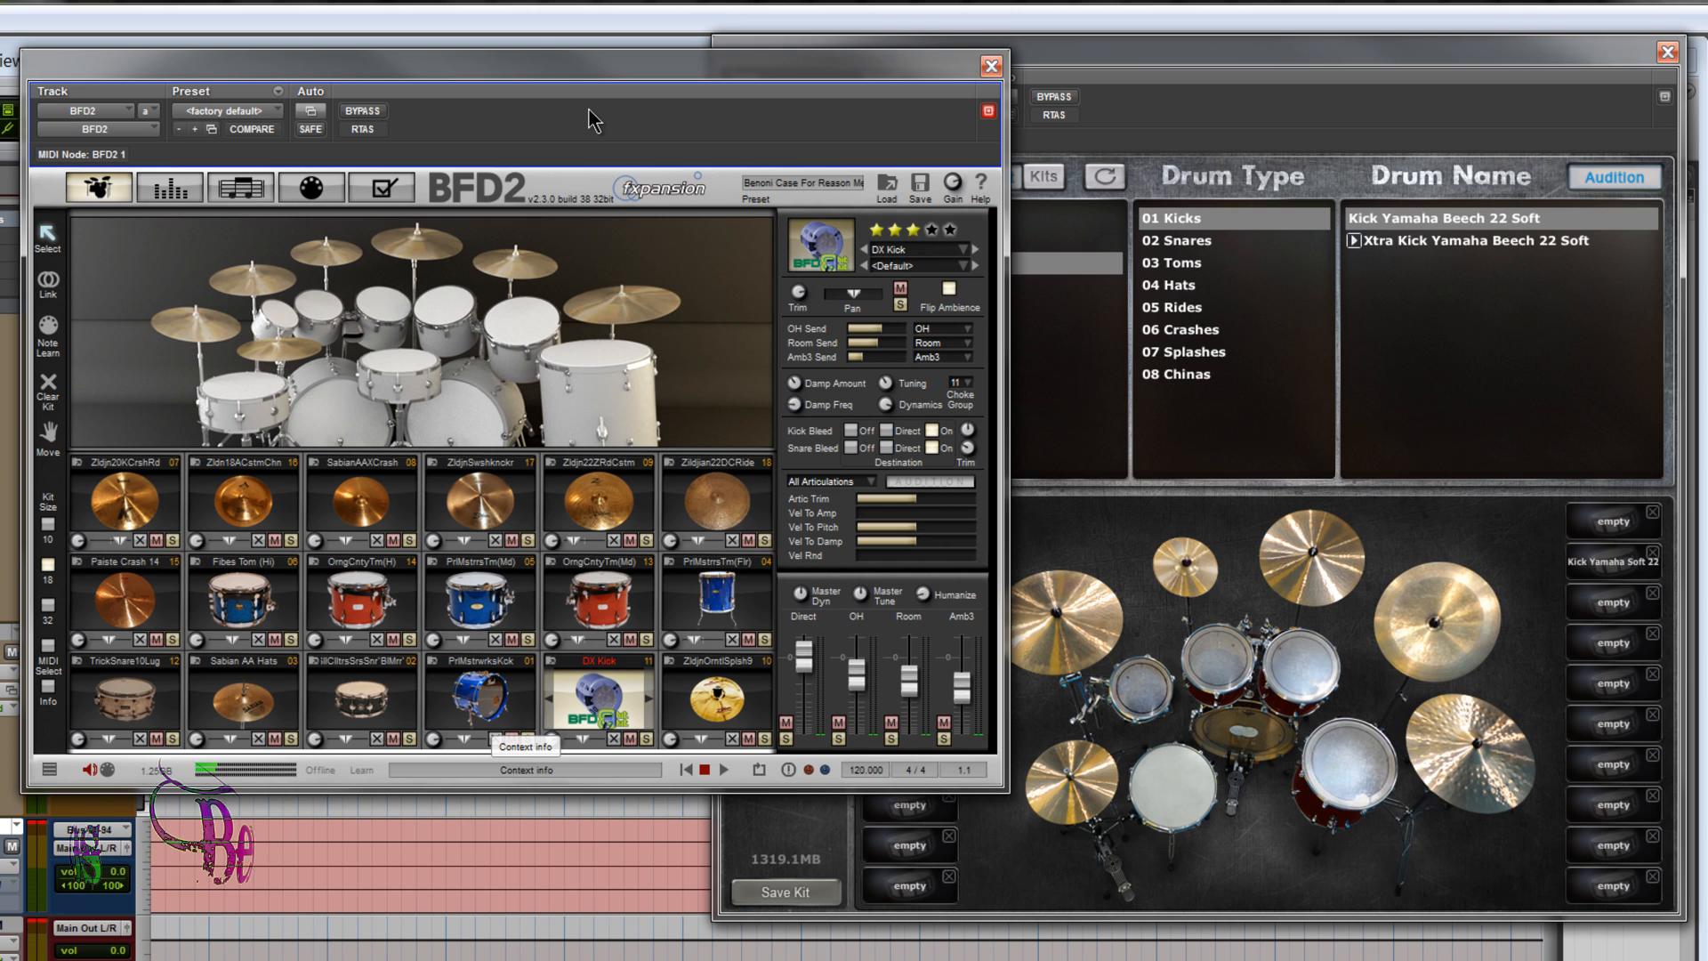
{"action": "left_click", "coordinate": [1103, 698]}
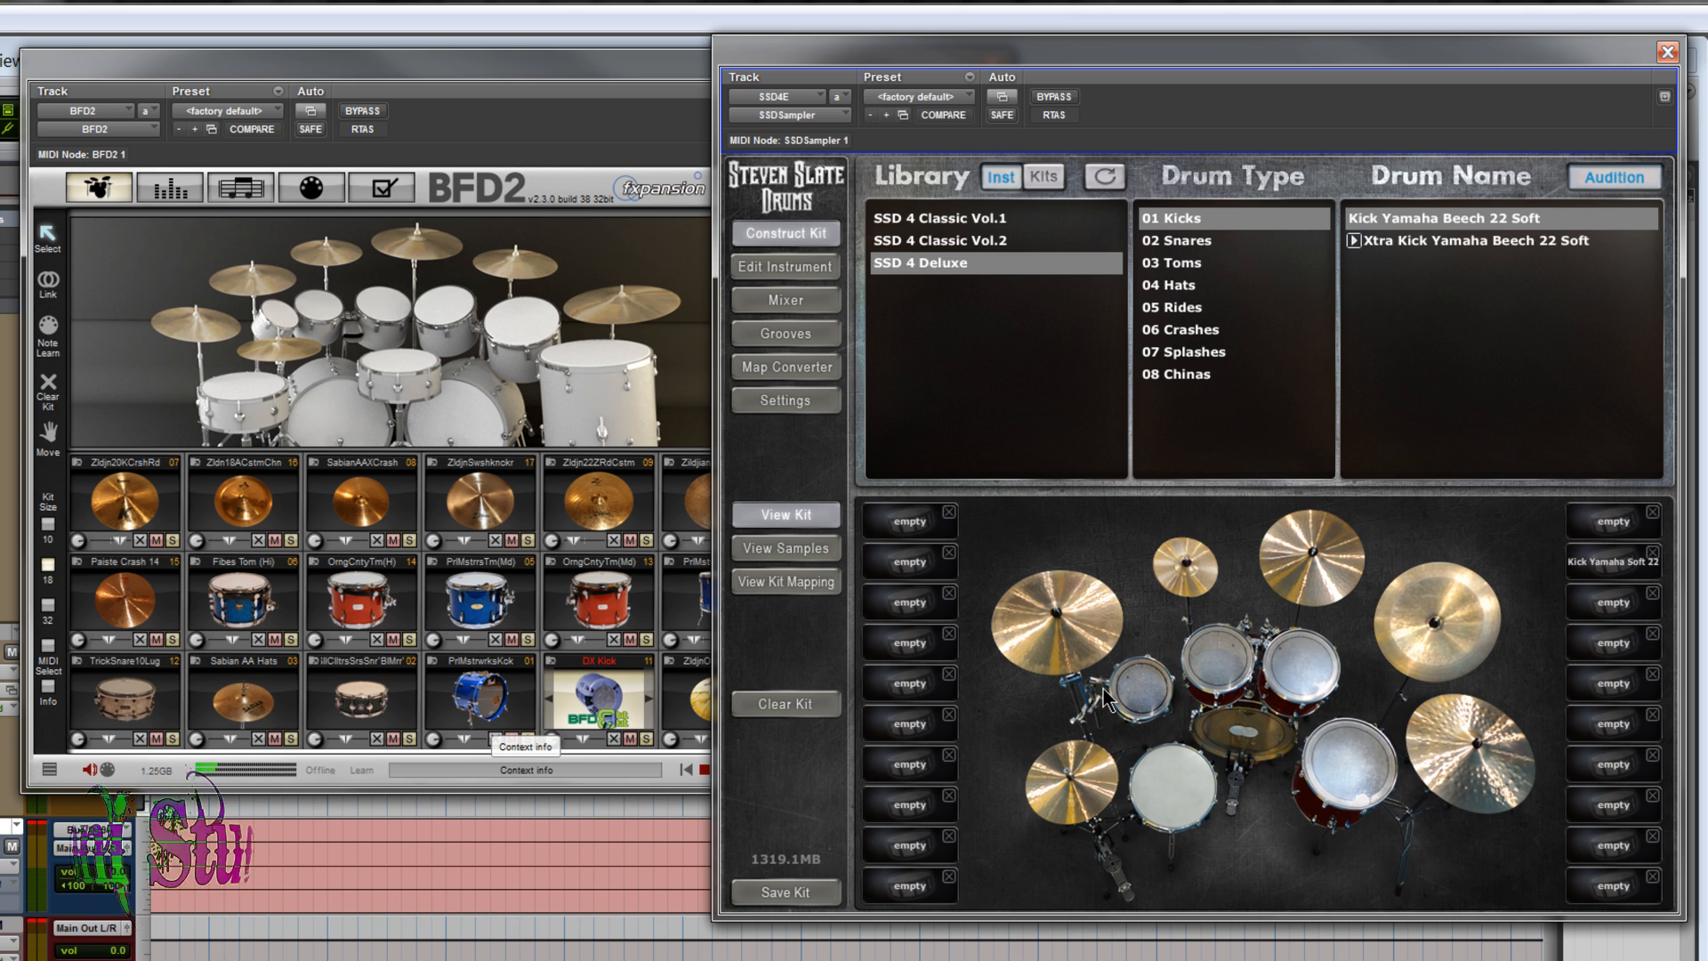
{"action": "left_click", "coordinate": [543, 100]}
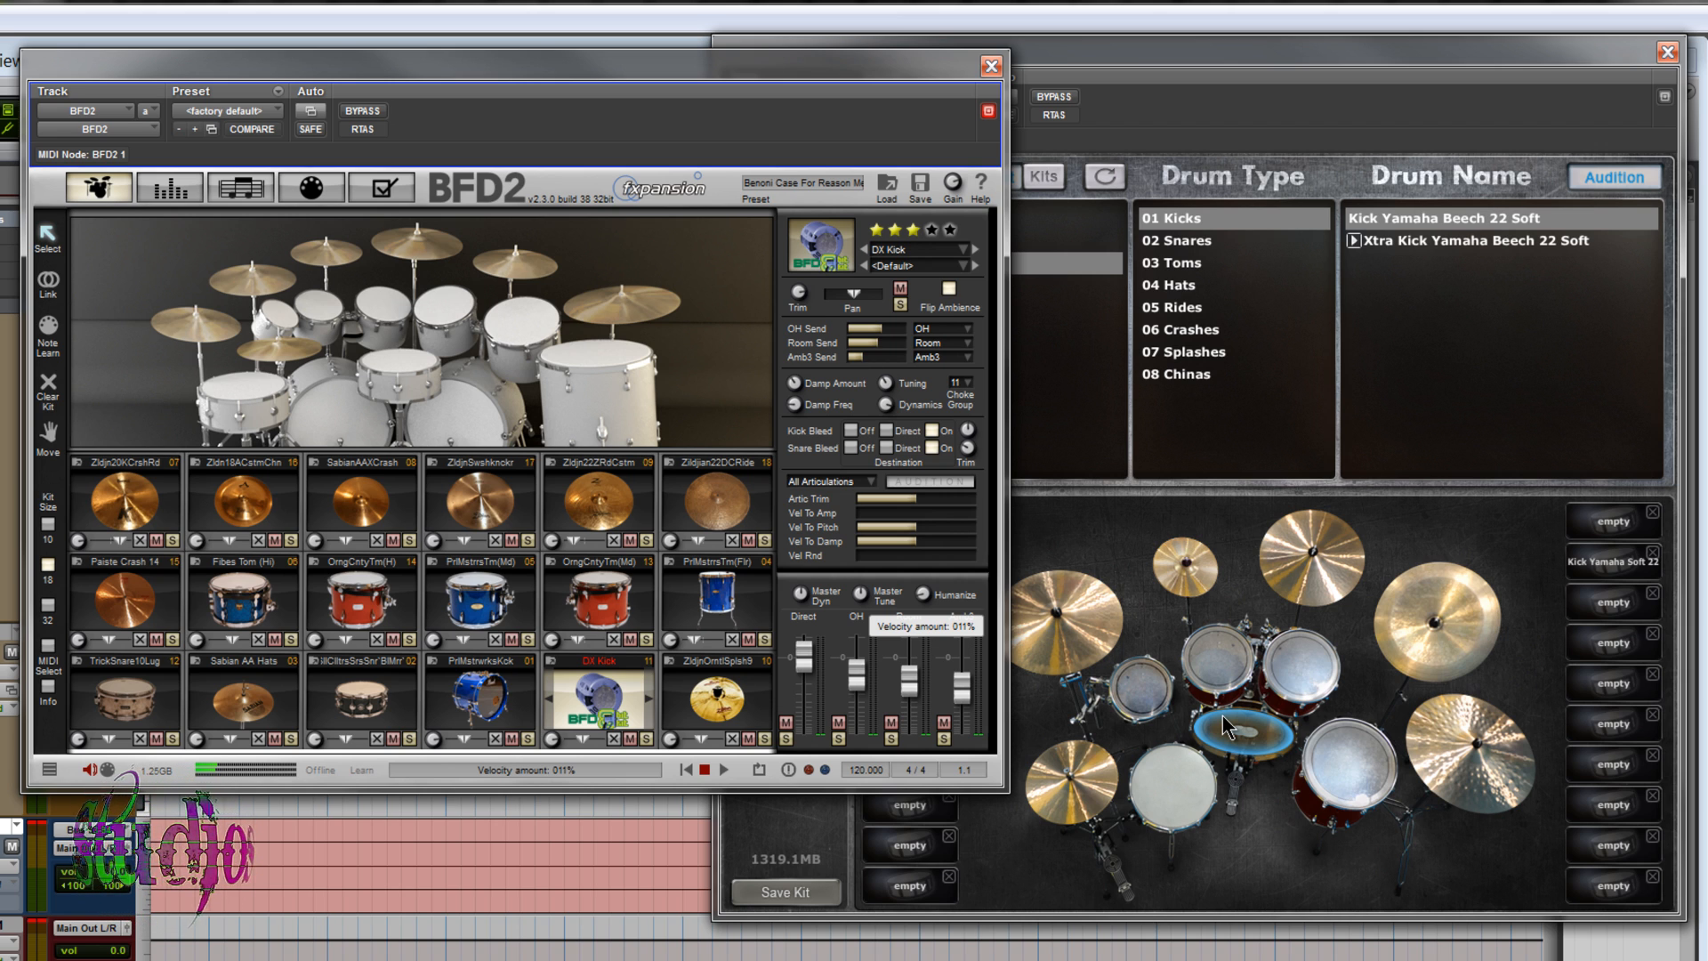
{"action": "left_click", "coordinate": [1360, 106]}
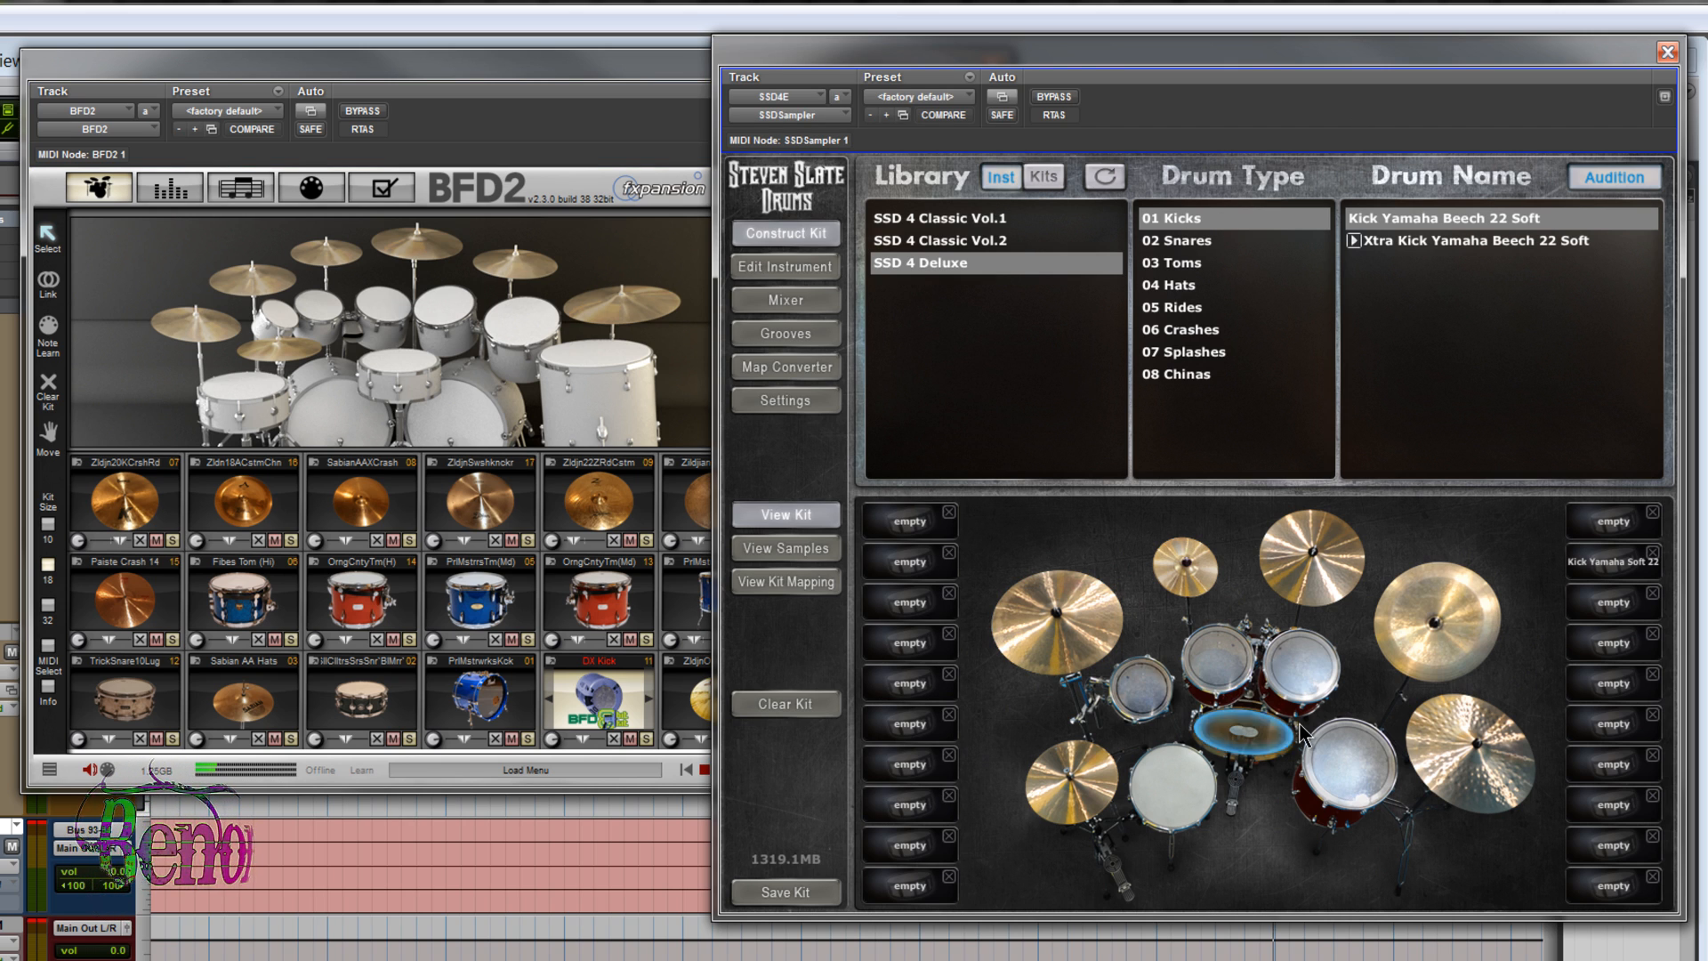
{"action": "left_click", "coordinate": [701, 130]}
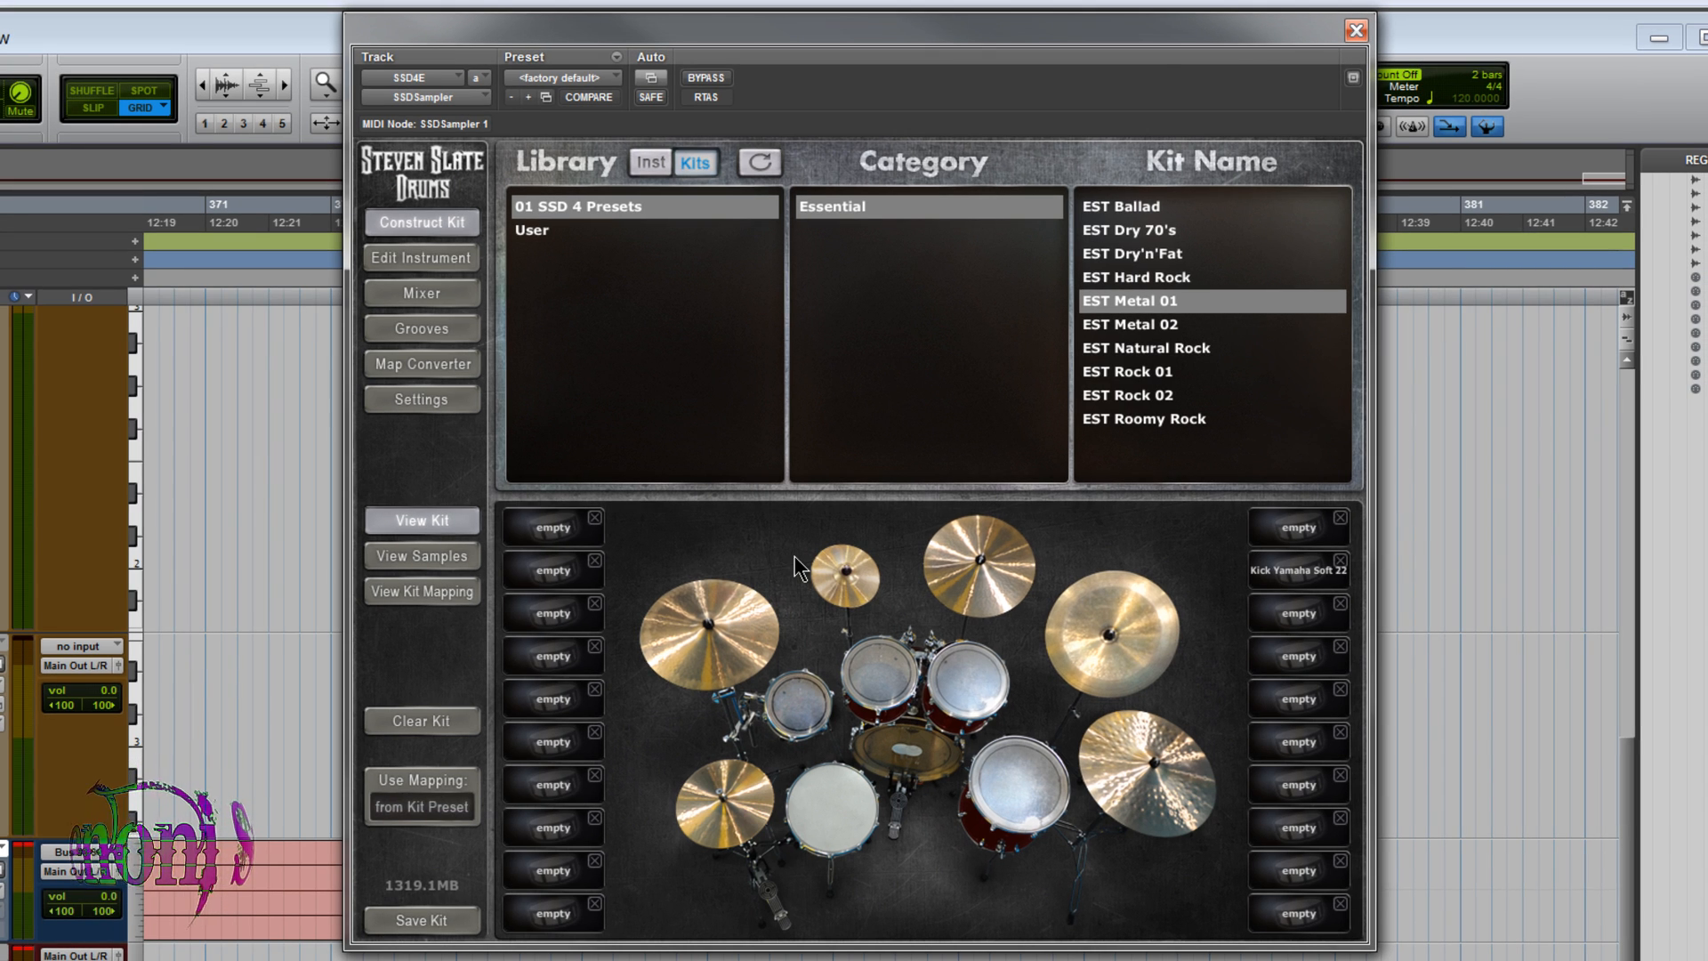
Examine the output options for the Kick channel in the SSD 4 mixer and return to the kit presets.
{"action": "left_click", "coordinate": [461, 301]}
{"action": "left_click", "coordinate": [541, 910]}
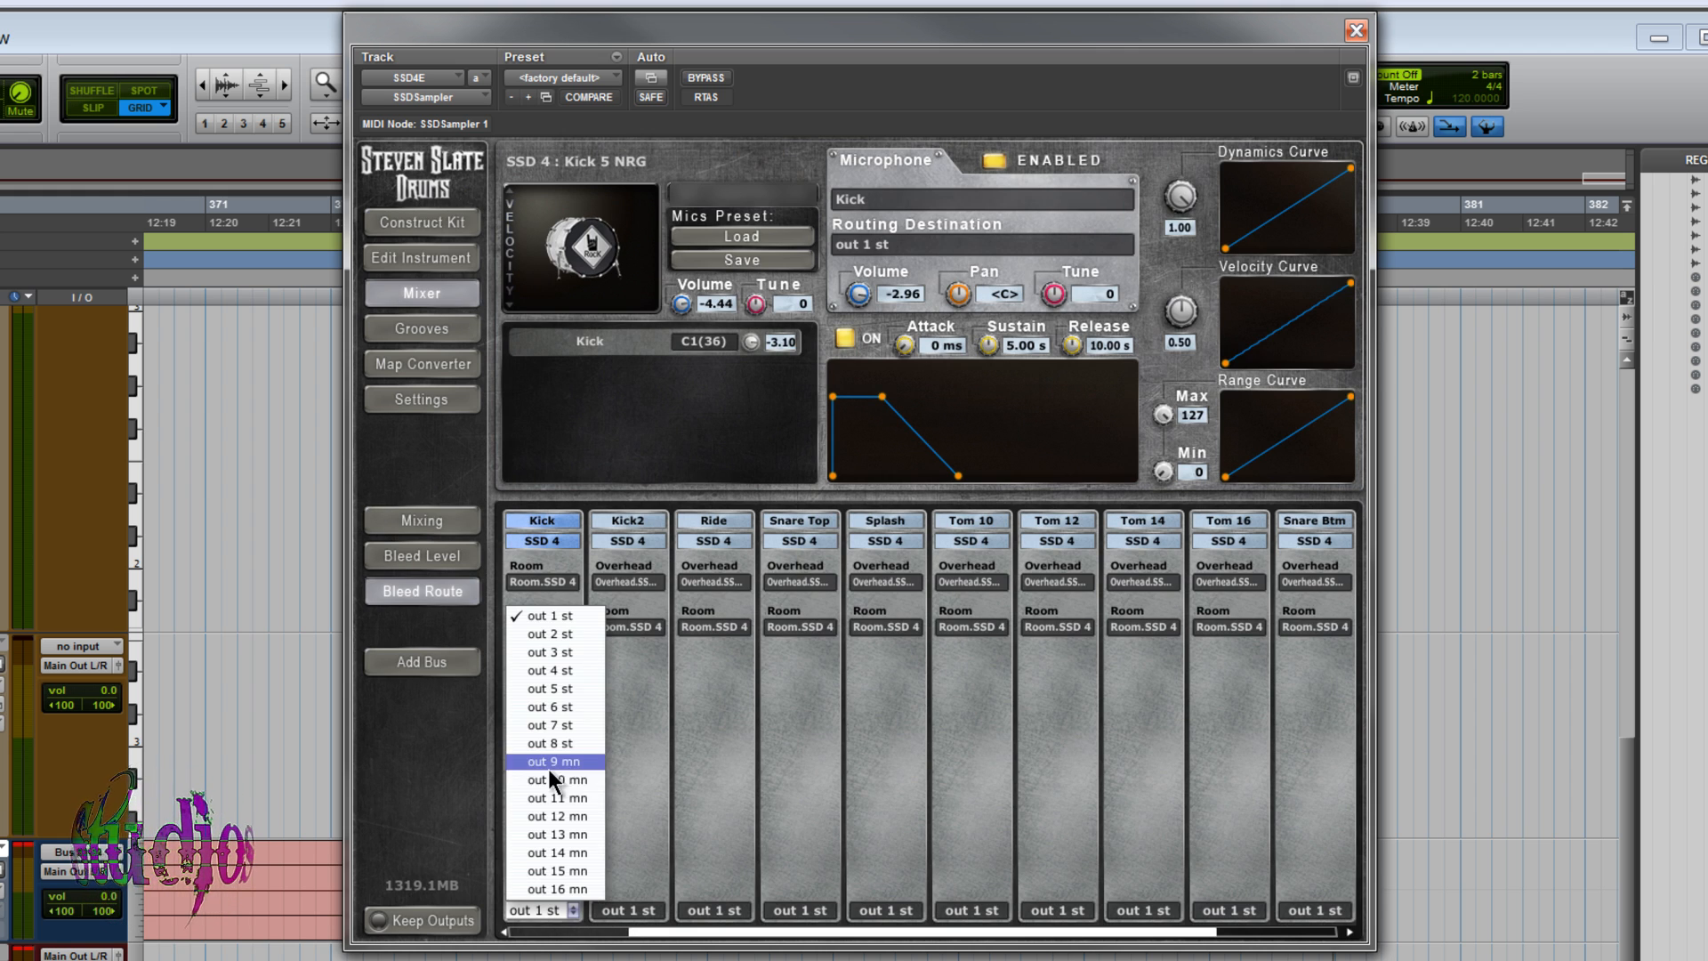
{"action": "left_click", "coordinate": [572, 911]}
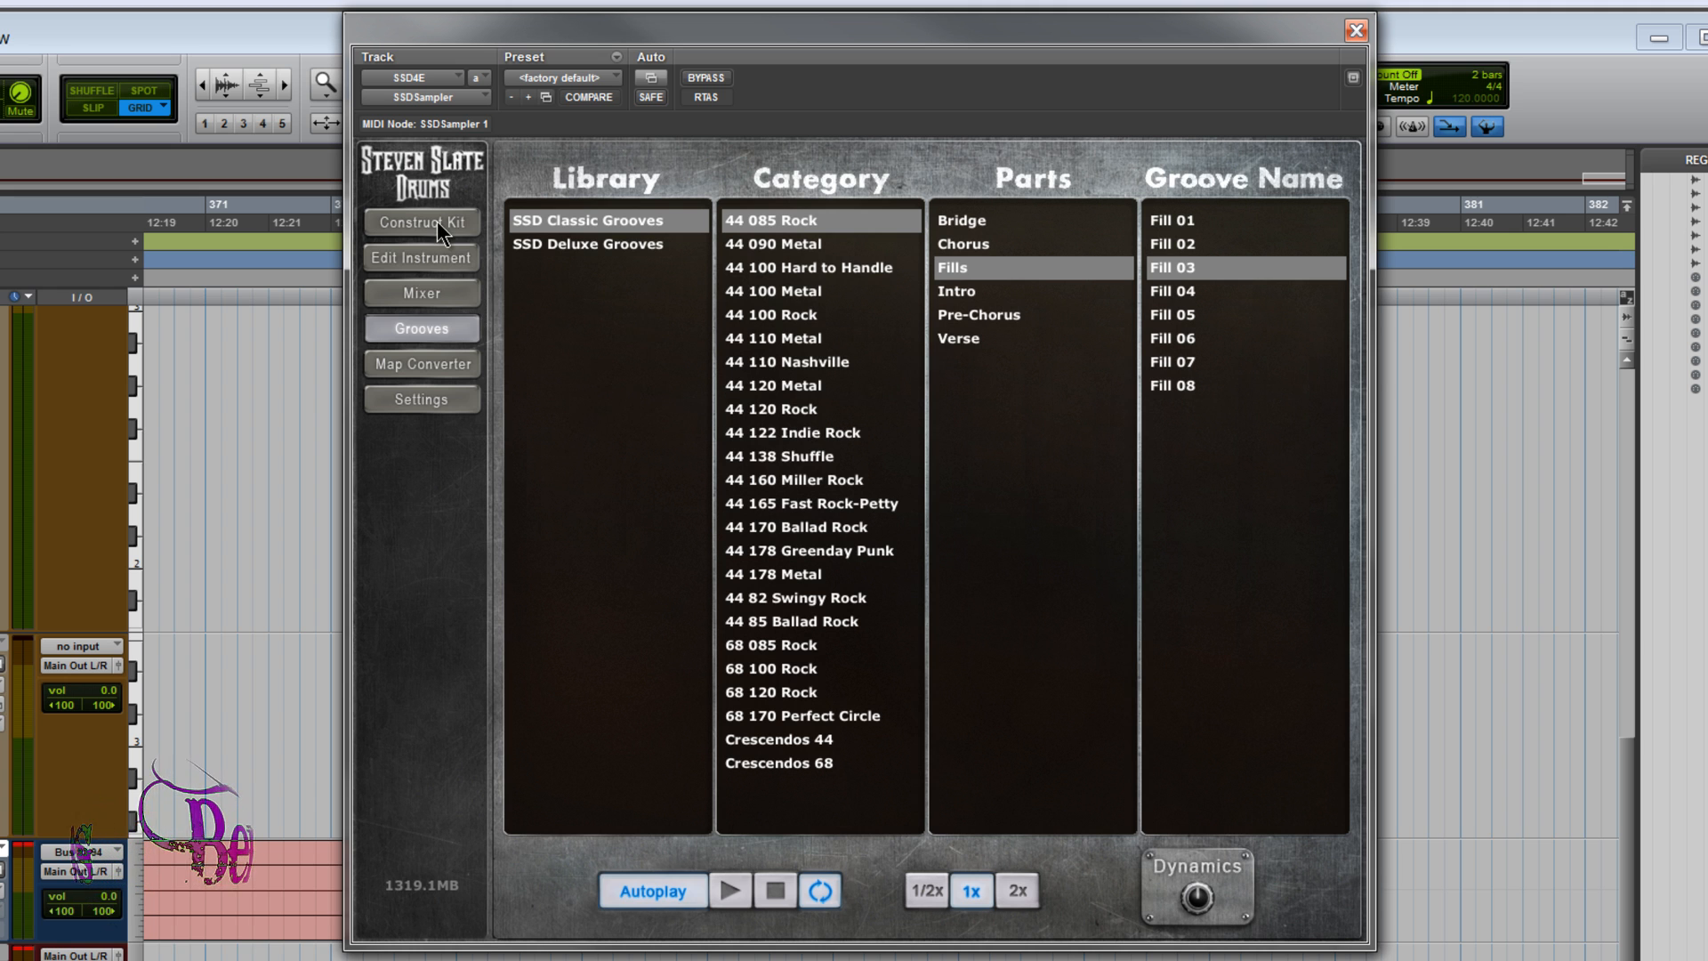
{"action": "left_click", "coordinate": [438, 224]}
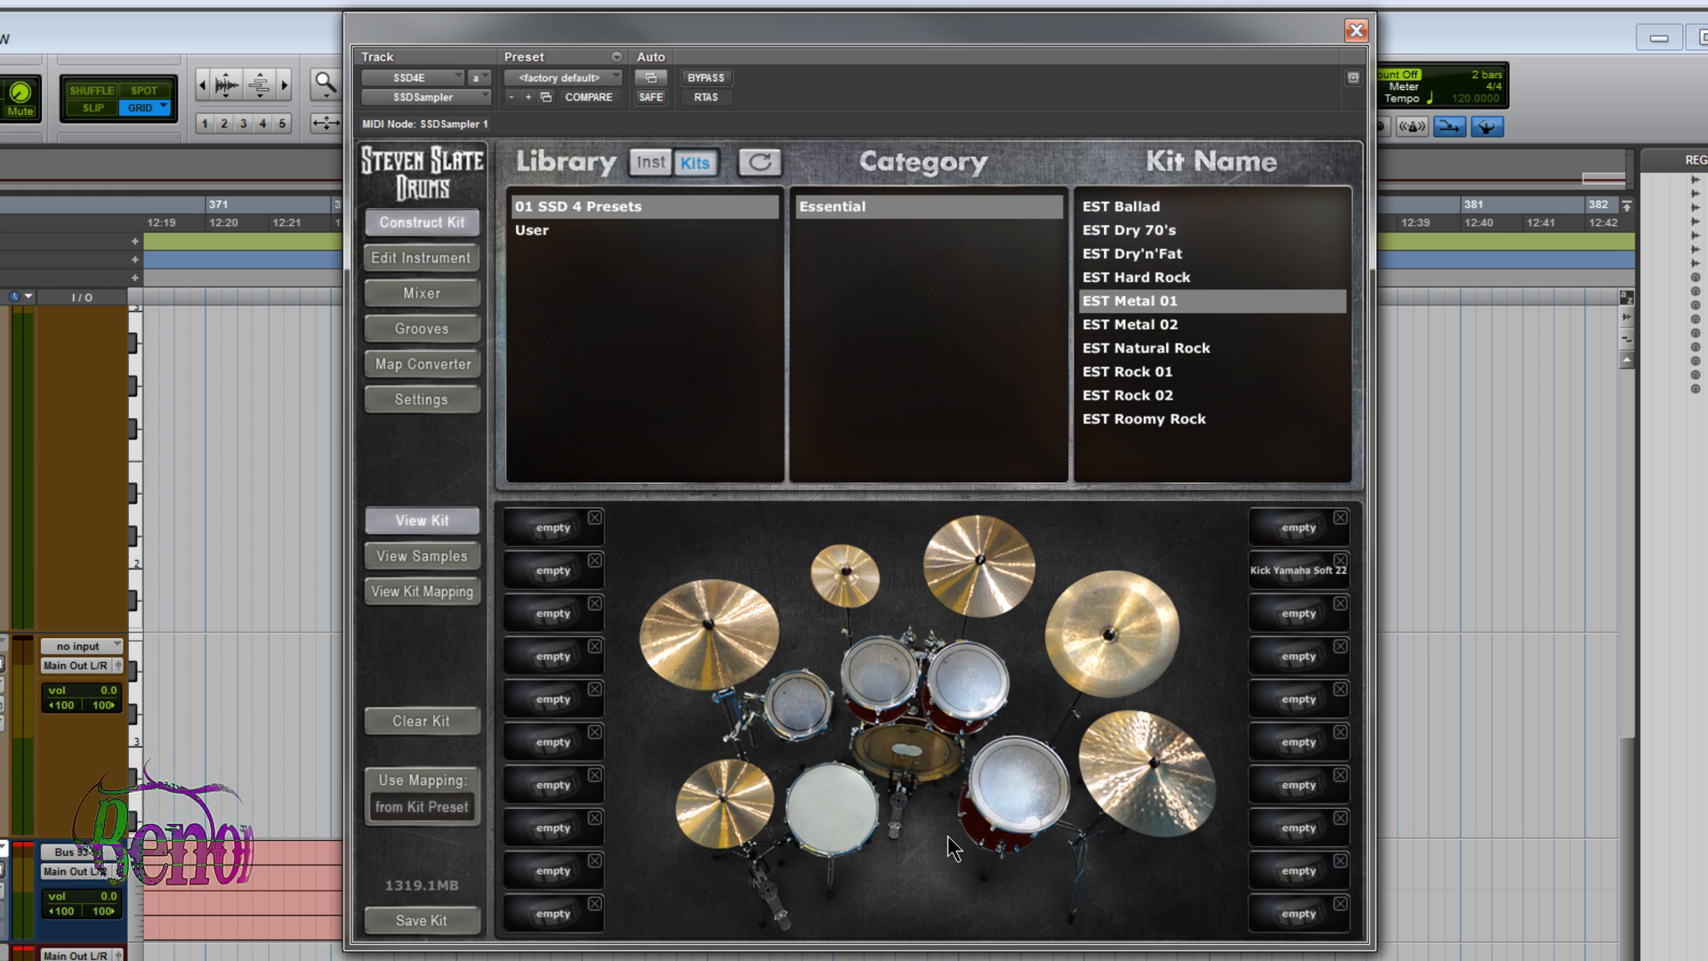